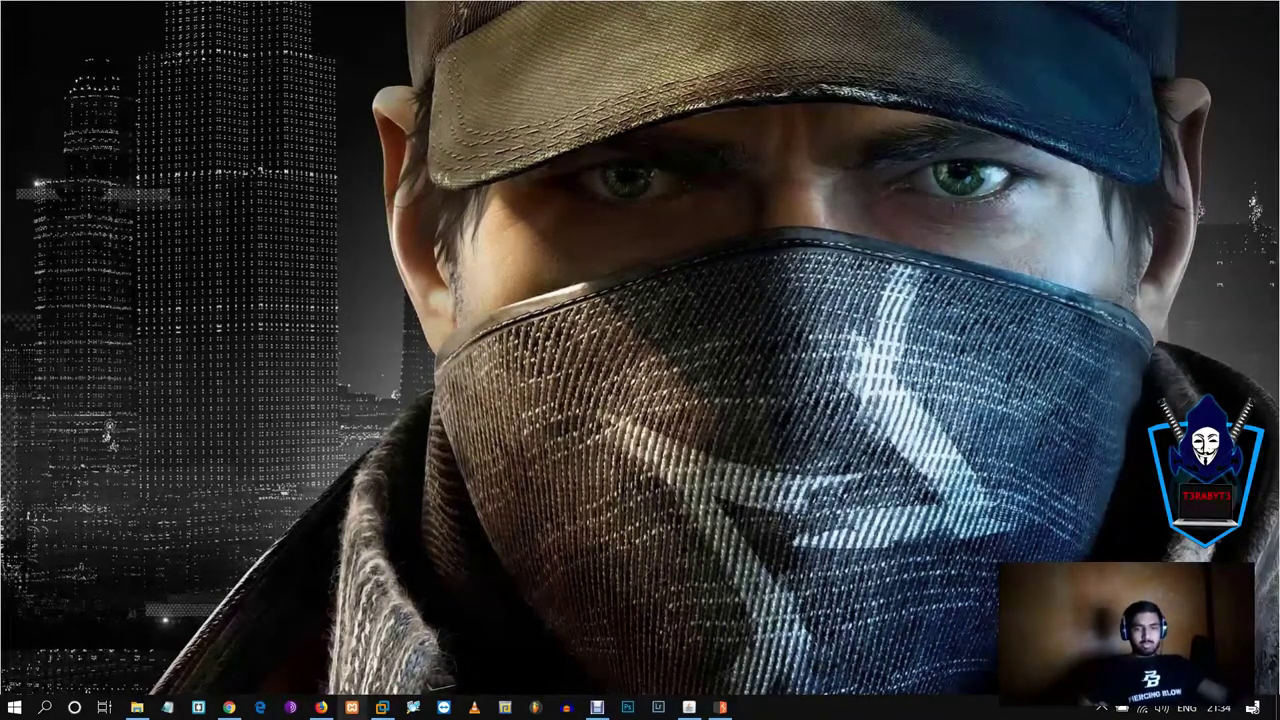
Step: Look at the XAMPP Control Panel on the host computer and quit it
{"action": "left_click", "coordinate": [351, 707]}
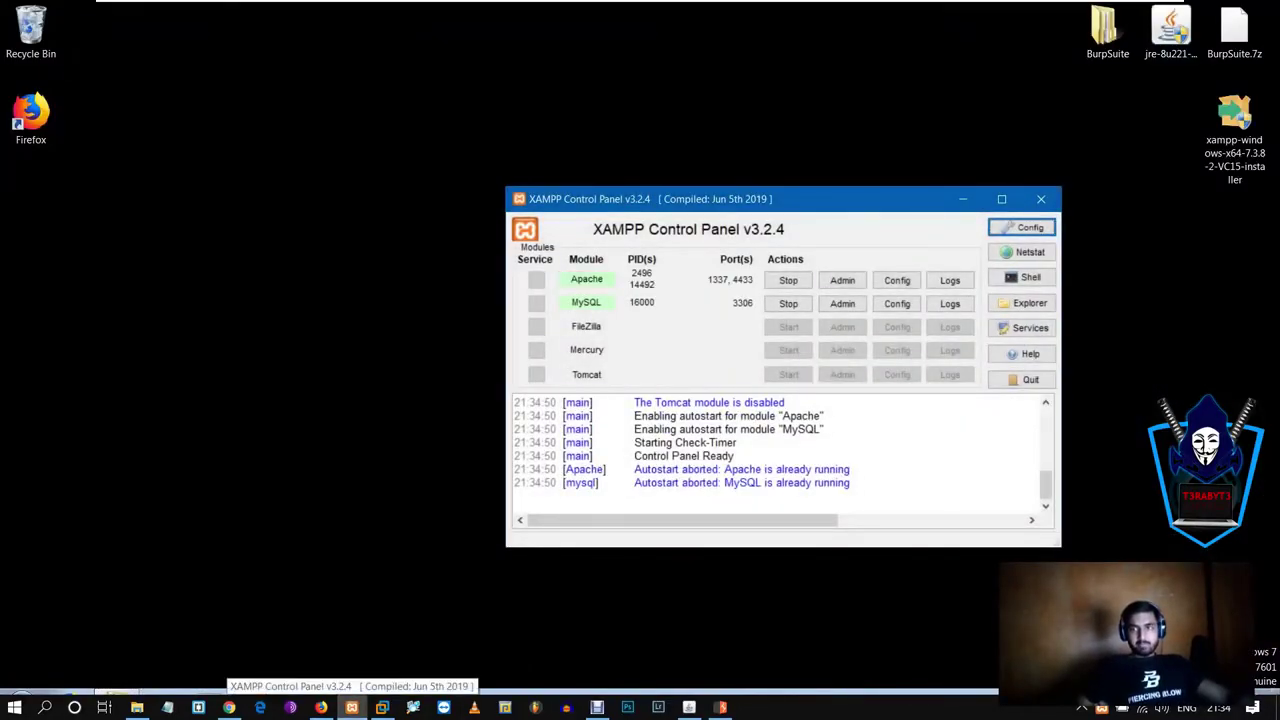
{"action": "left_click", "coordinate": [1146, 12]}
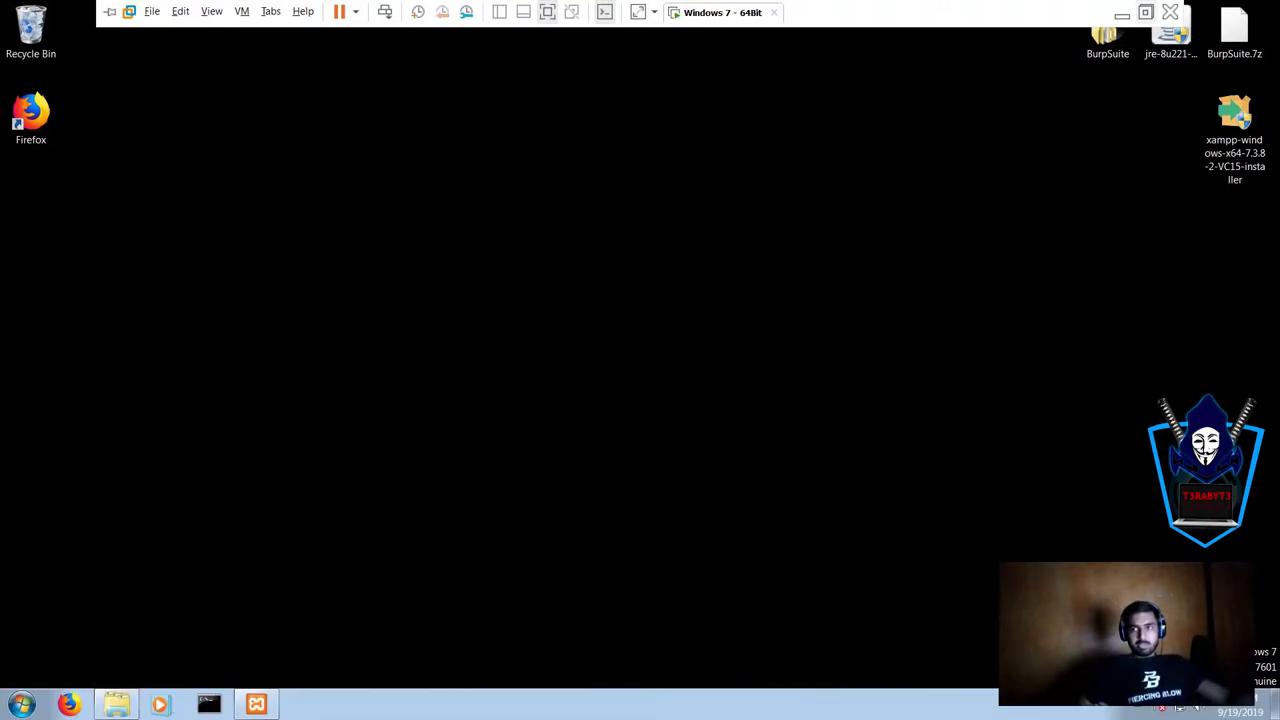
{"action": "left_click", "coordinate": [351, 707]}
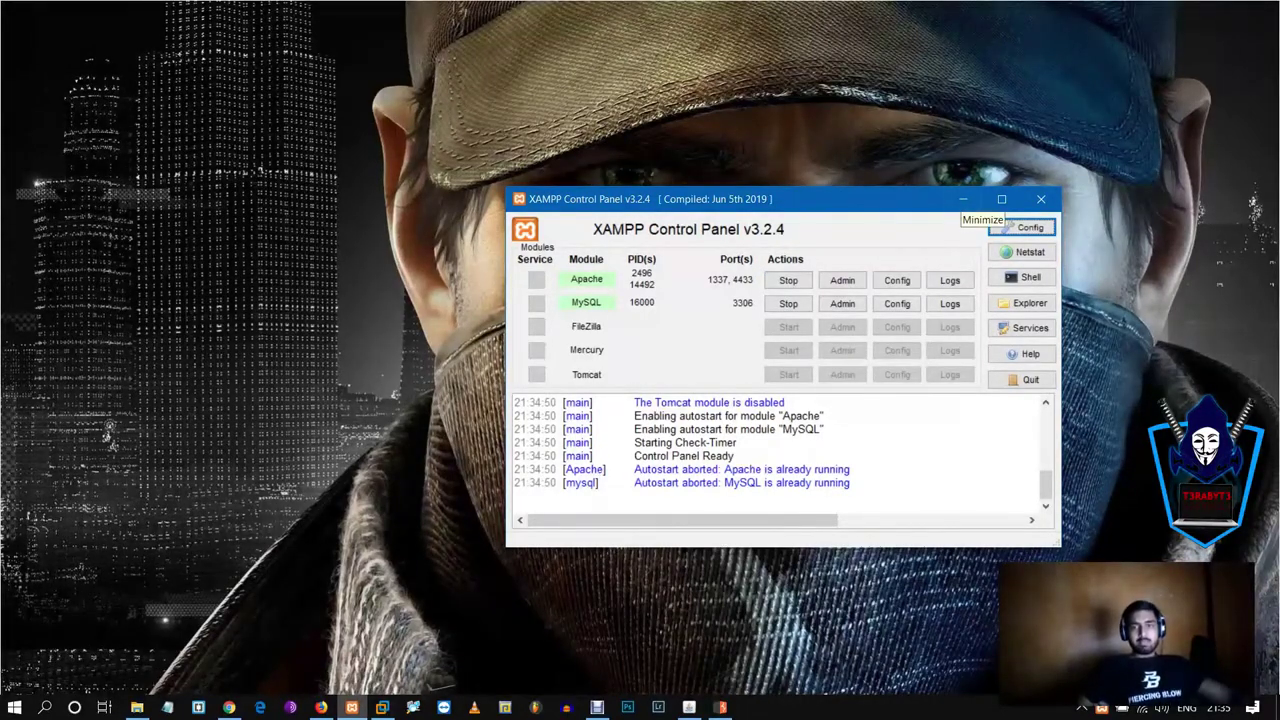
{"action": "left_click", "coordinate": [1022, 380]}
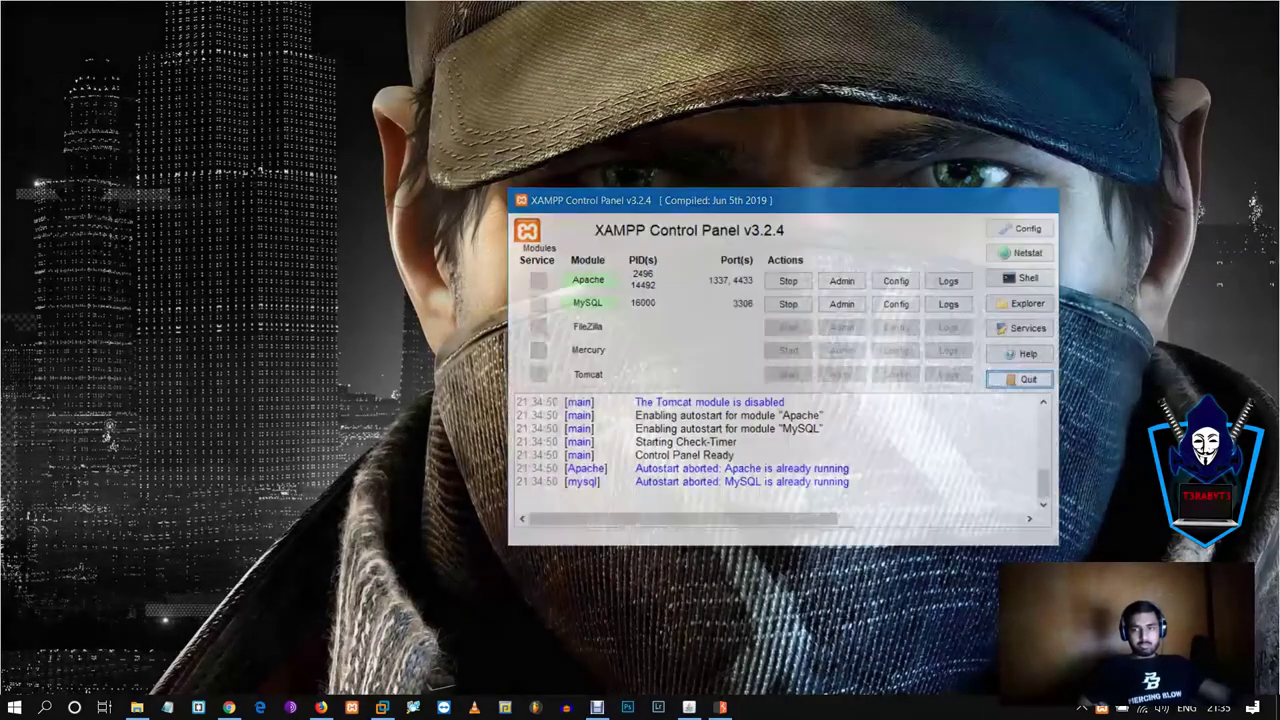
Step: Switch to the Windows 7 - 64Bit virtual machine in full-screen VMware Workstation and start the XAMPP setup wizard
{"action": "left_click", "coordinate": [382, 707]}
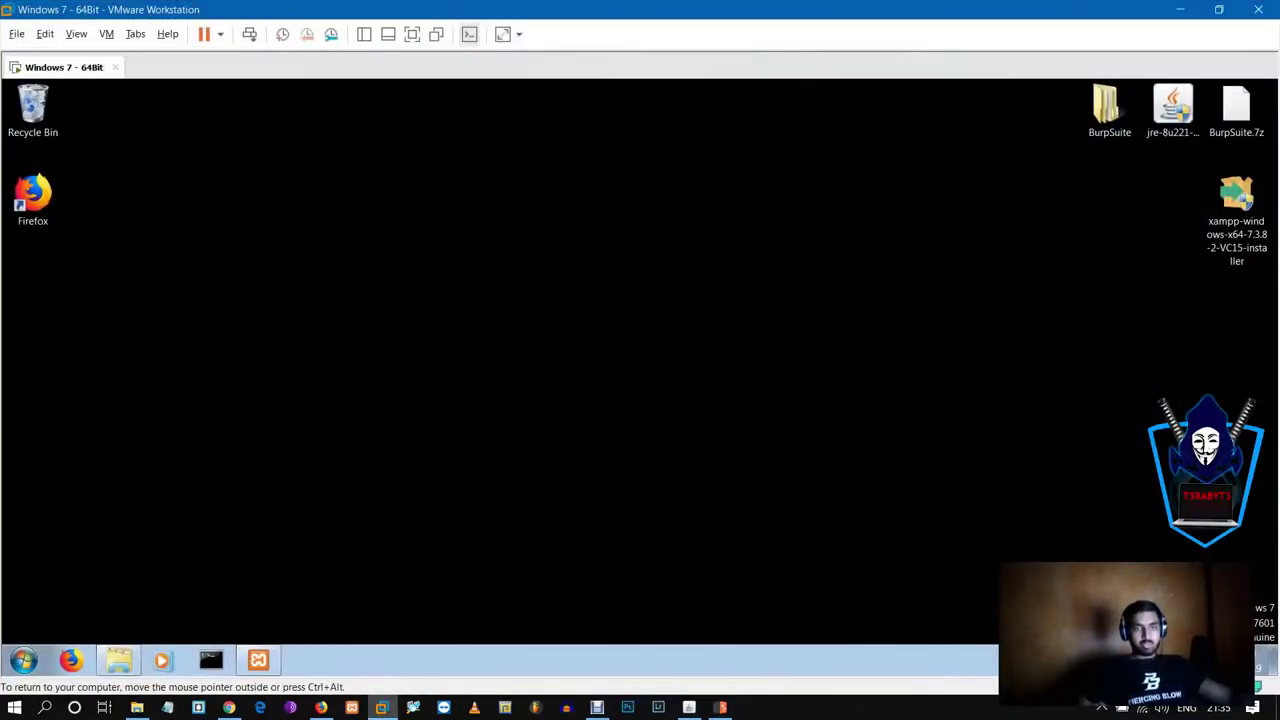
{"action": "left_click", "coordinate": [412, 34]}
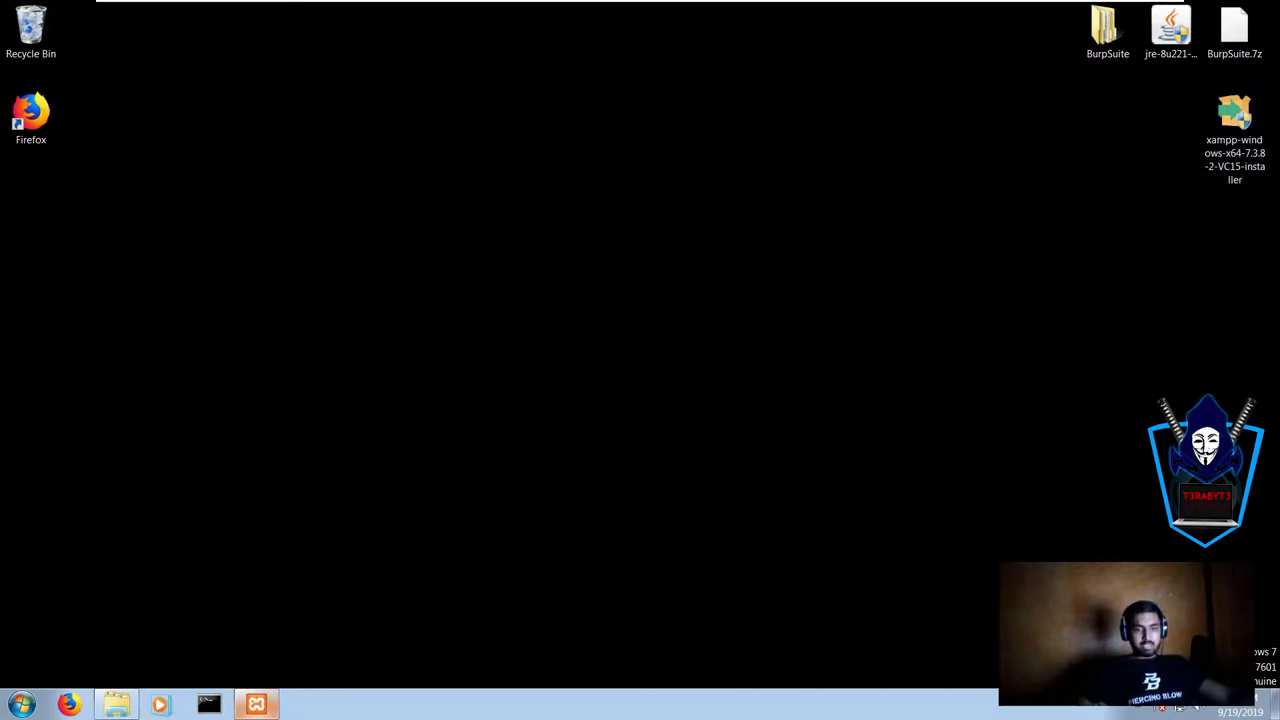
{"action": "left_click_drag", "start_coordinate": [688, 197], "coordinate": [665, 132]}
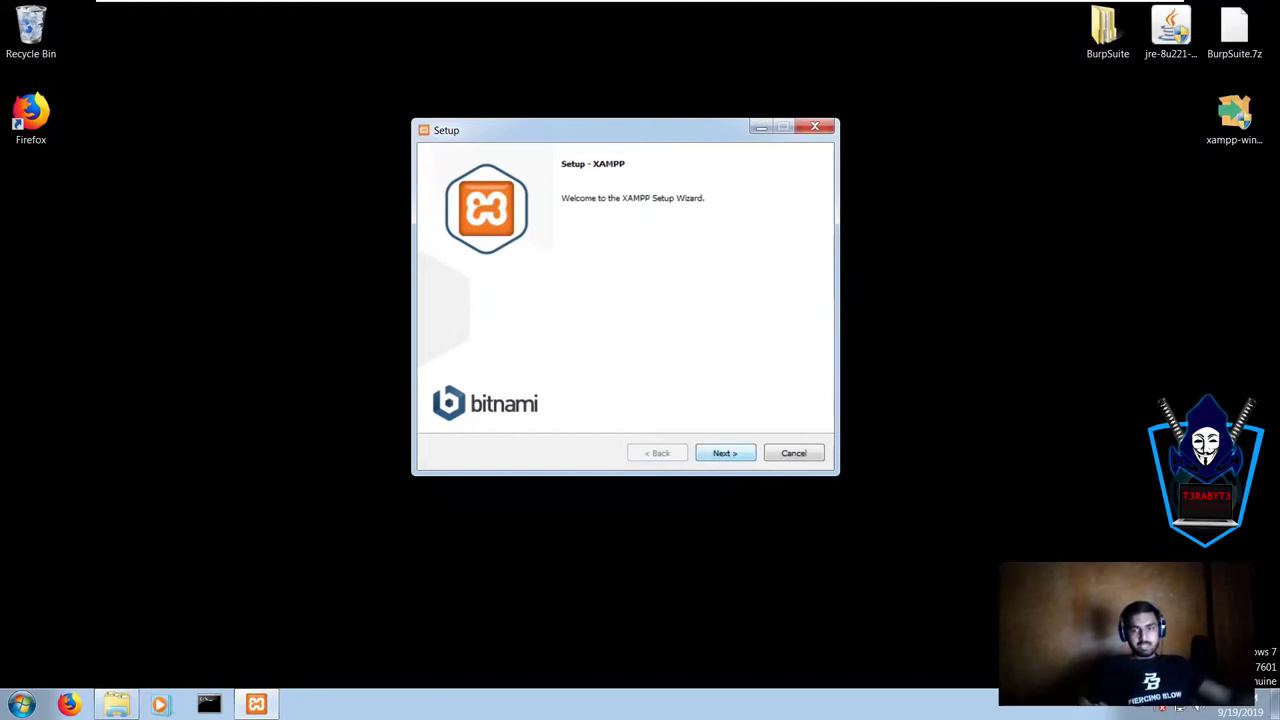
{"action": "key", "text": "Return"}
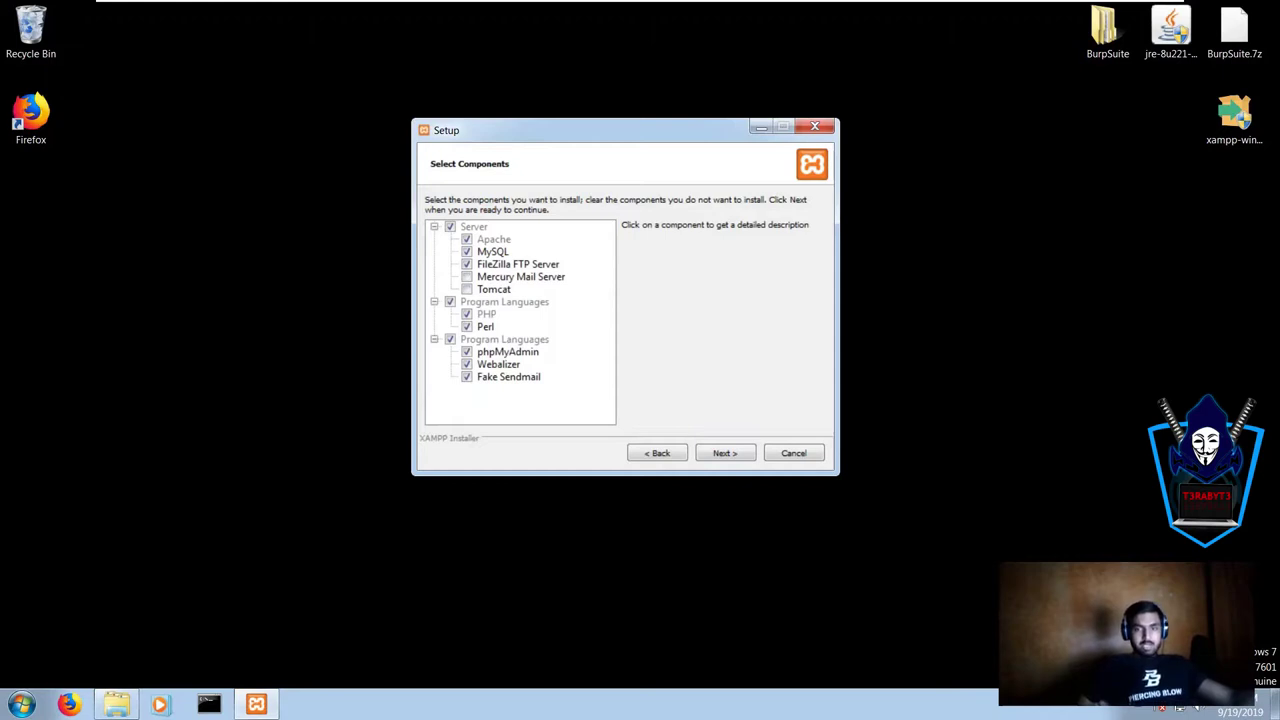
Step: Exclude Fake Sendmail and Perl from the XAMPP components and accept the selection
{"action": "left_click", "coordinate": [509, 377]}
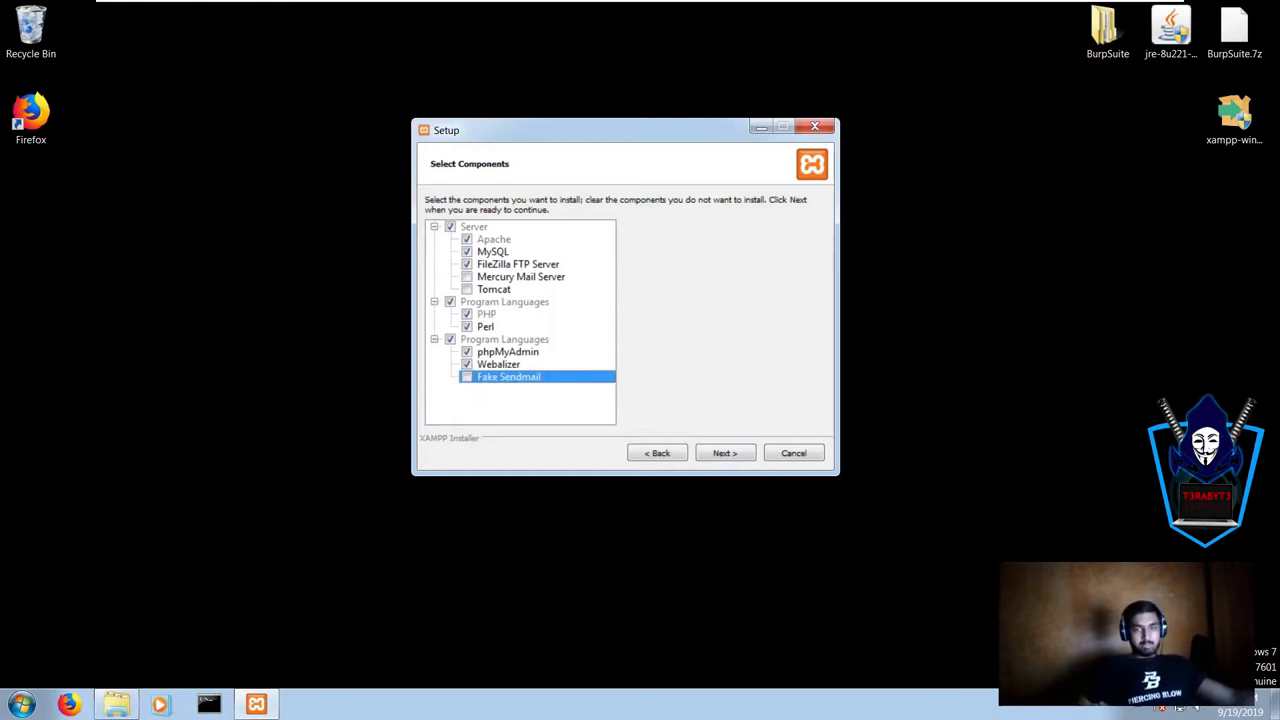
{"action": "left_click", "coordinate": [467, 327]}
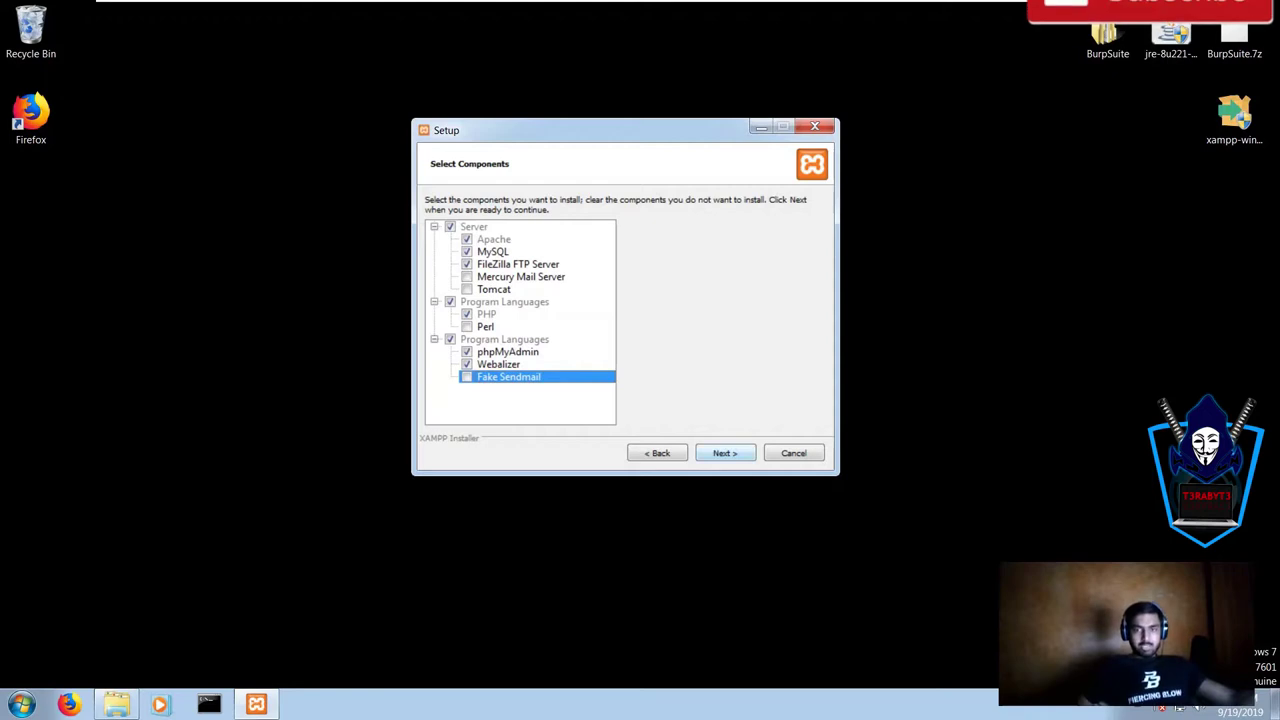
{"action": "left_click", "coordinate": [725, 453]}
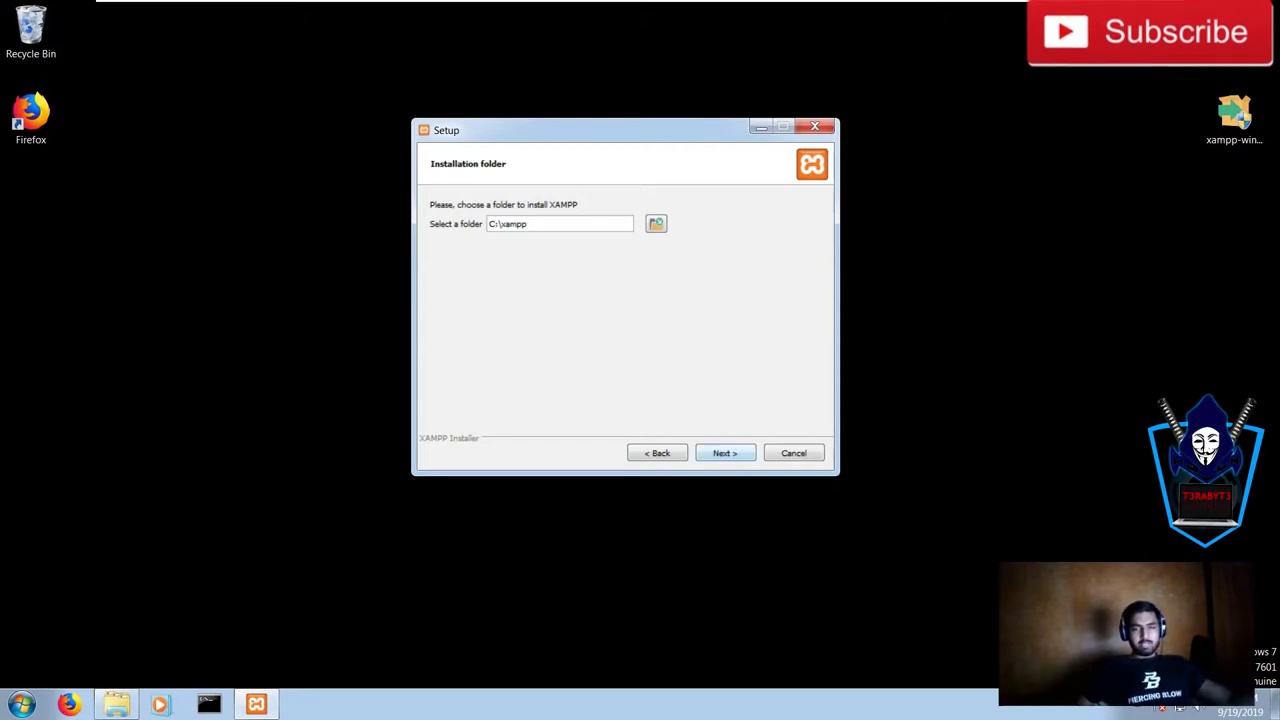
Step: Accept C:\xampp as the installation folder and start the installation with the Bitnami information option left enabled
{"action": "left_click", "coordinate": [725, 453]}
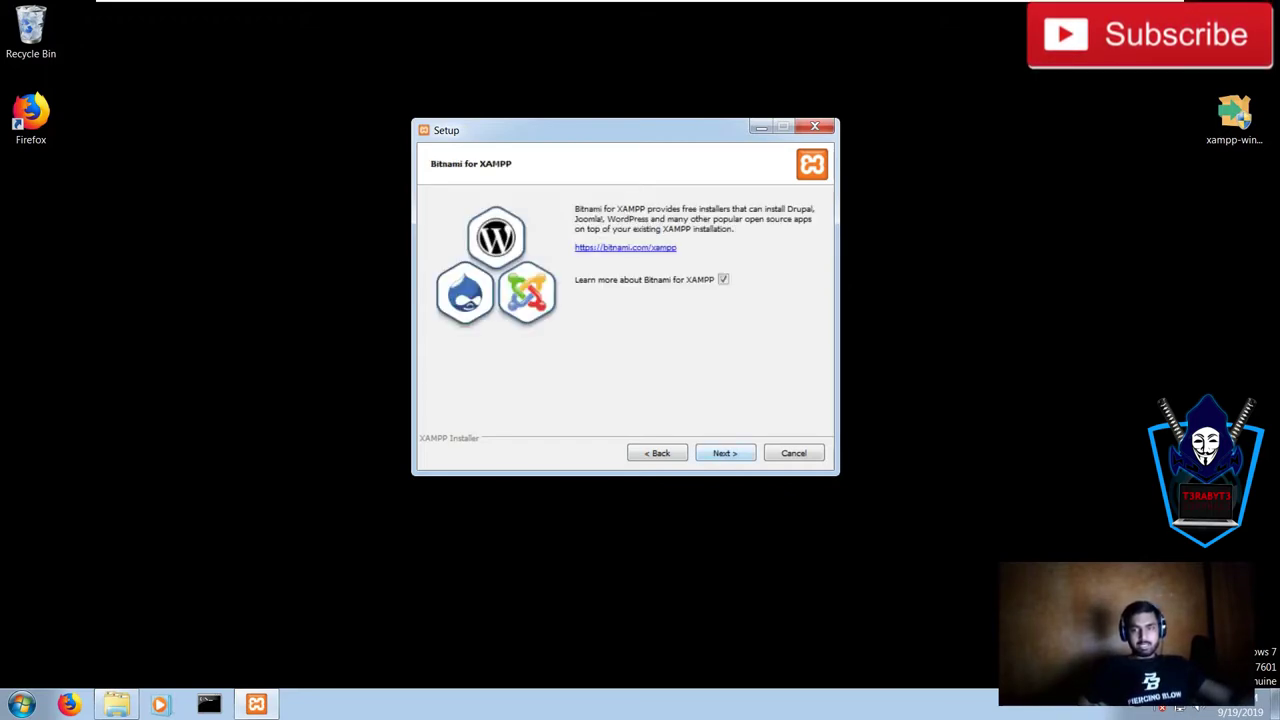
{"action": "key", "text": "Return"}
{"action": "key", "text": "Return"}
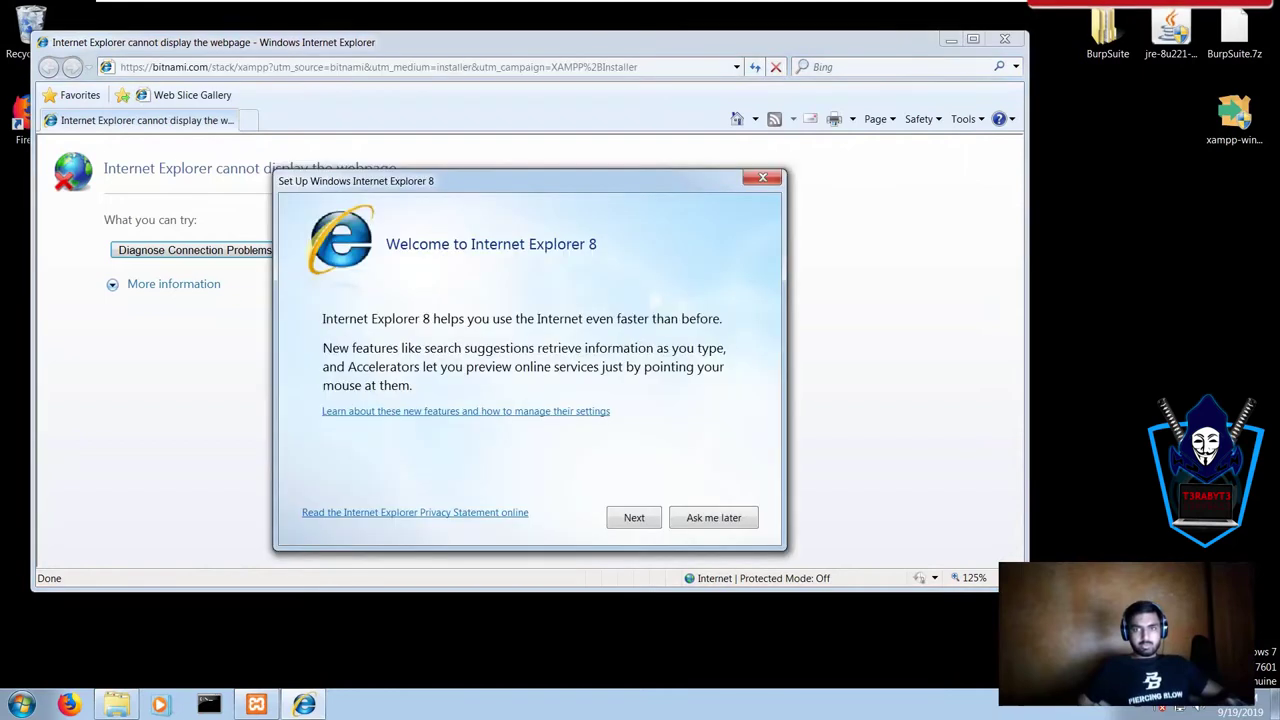
Step: Dismiss the Internet Explorer 8 first-run setup and close the browser with all its tabs
{"action": "key", "text": "Return"}
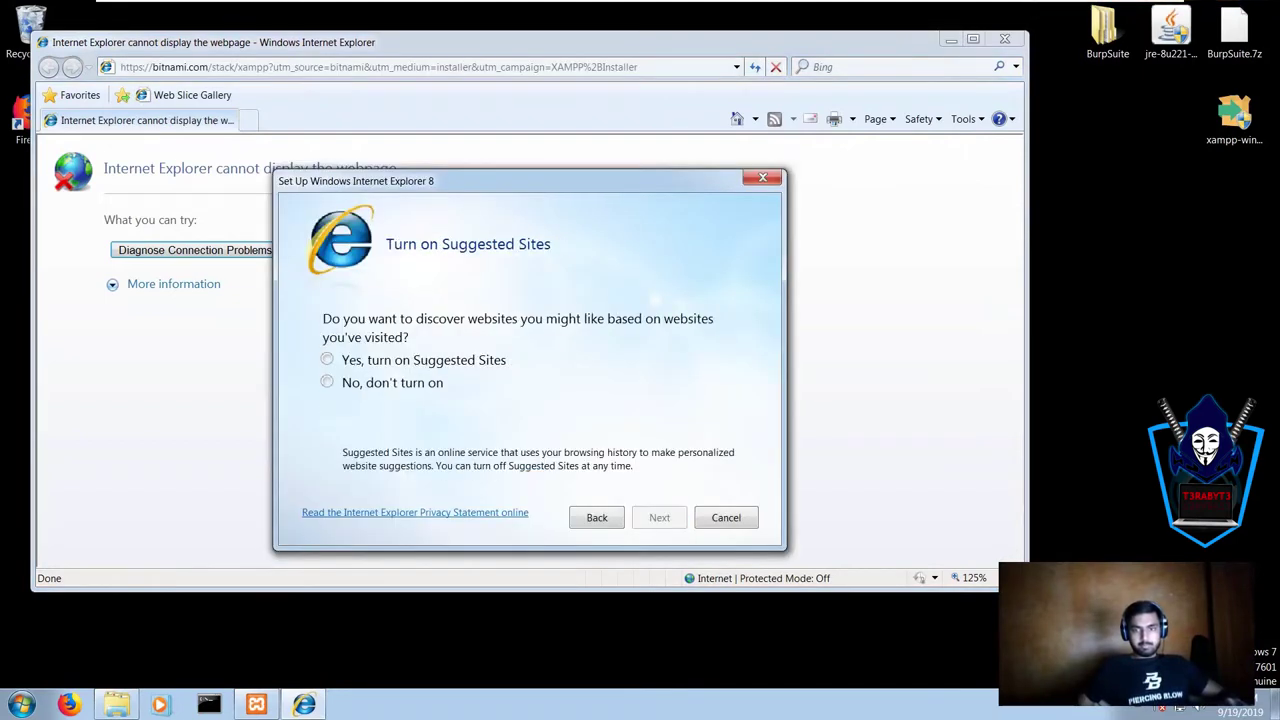
{"action": "left_click", "coordinate": [763, 178]}
{"action": "left_click", "coordinate": [1005, 39]}
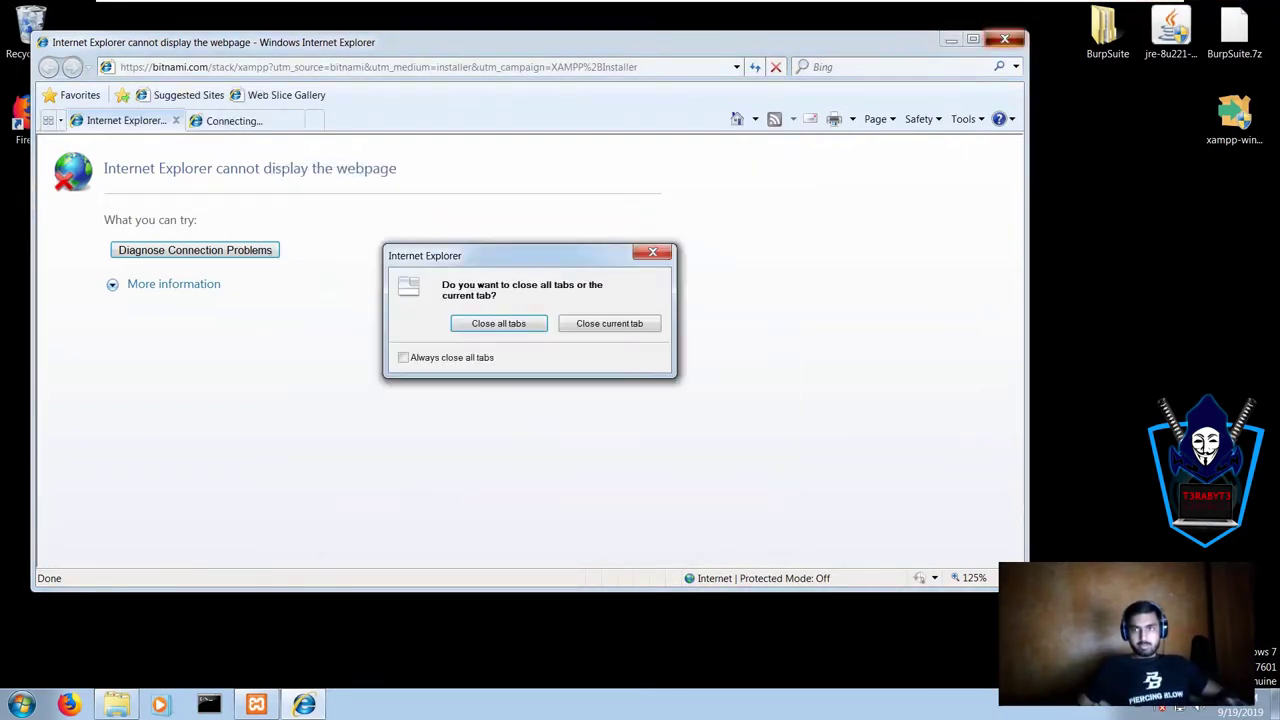
{"action": "left_click", "coordinate": [499, 323]}
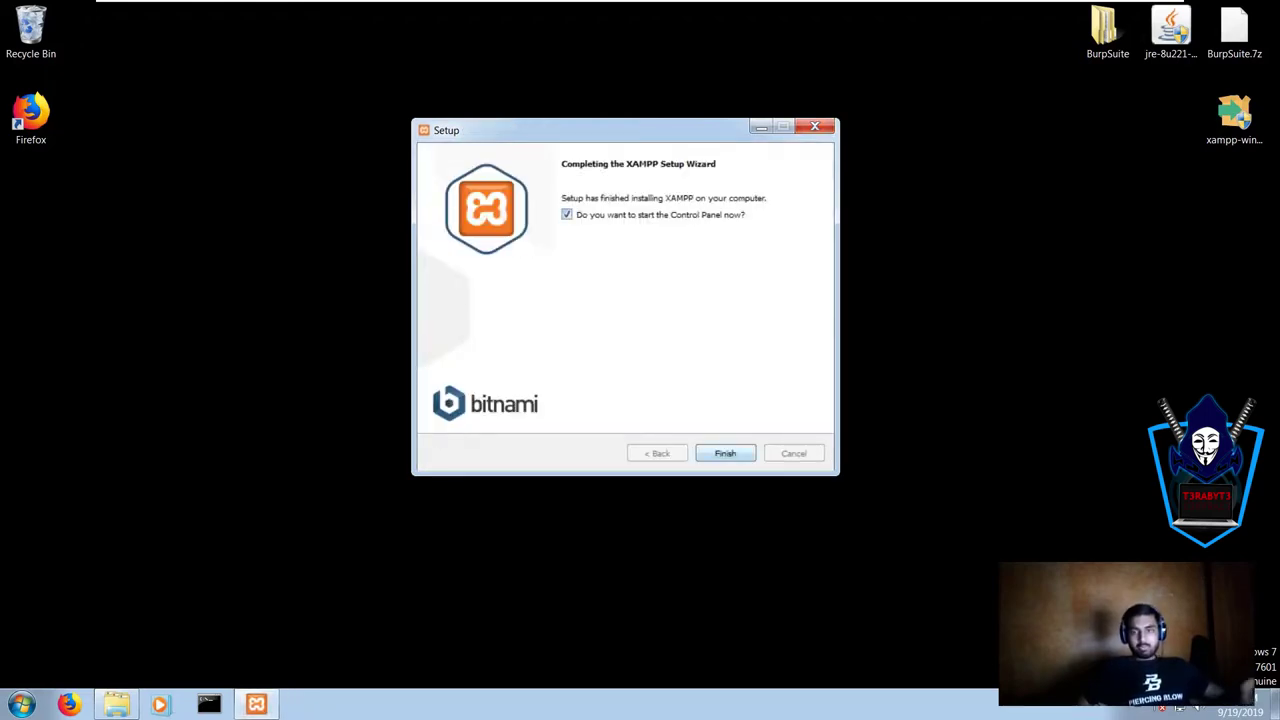
Step: Finish the XAMPP setup, launching the Control Panel with English as its language
{"action": "key", "text": "Return"}
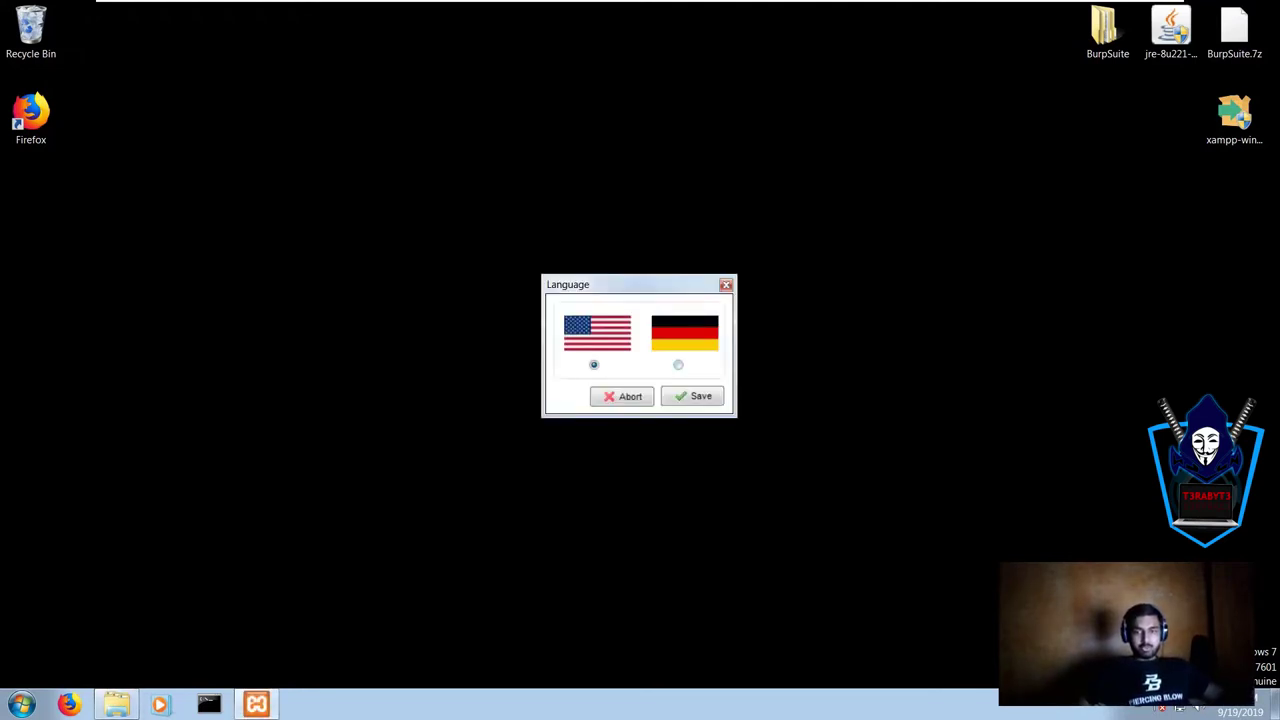
{"action": "left_click", "coordinate": [692, 396]}
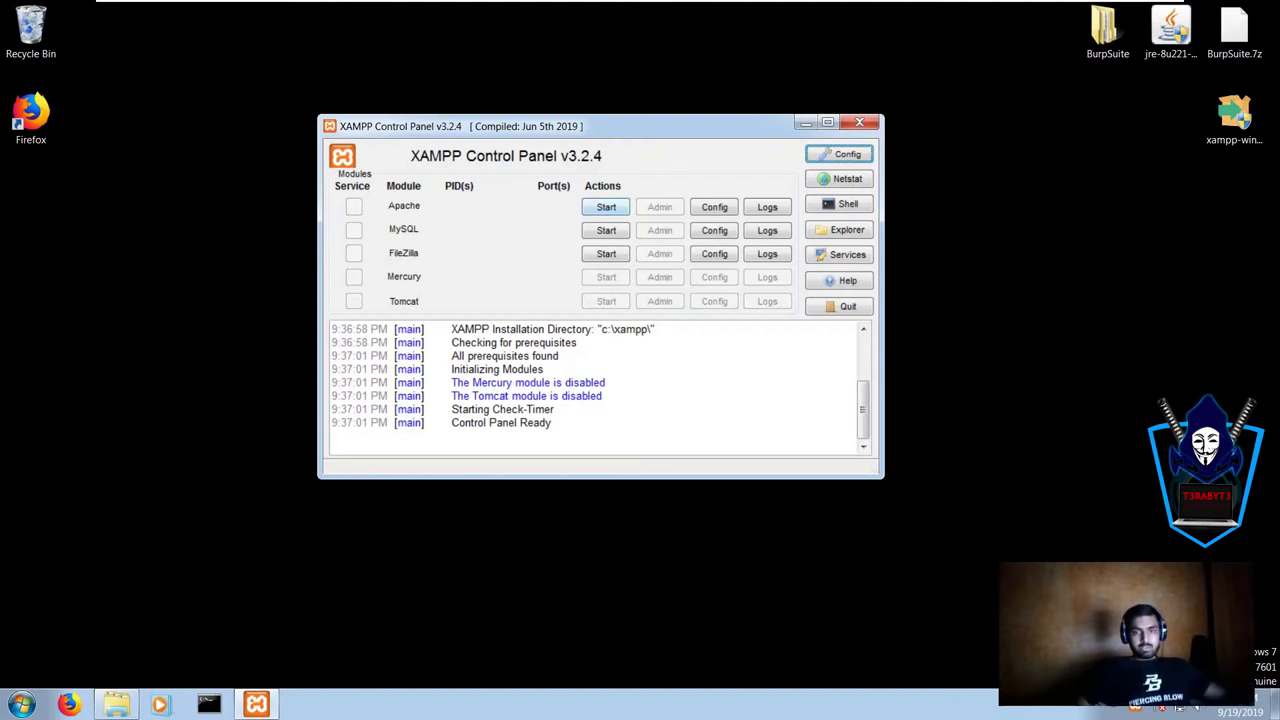
Step: Start the Apache, MySQL and FileZilla modules, checking the log for the Apache and MySQL status
{"action": "left_click", "coordinate": [606, 207]}
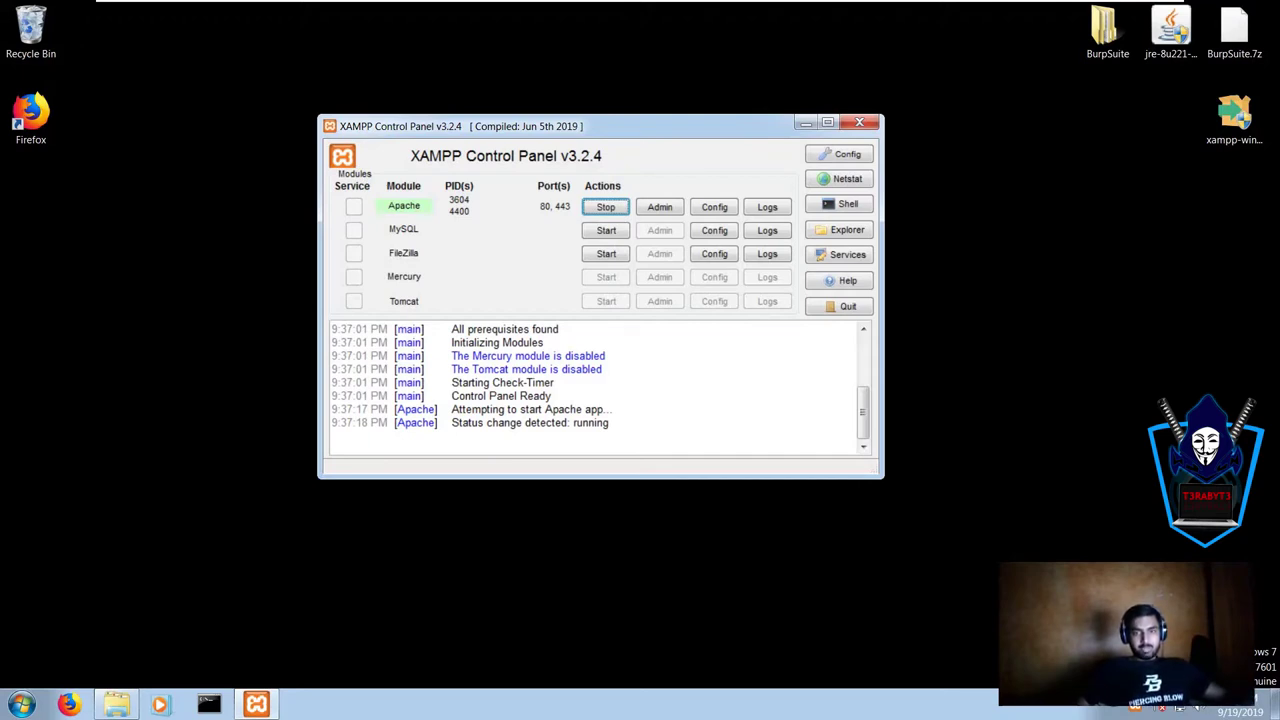
{"action": "left_click_drag", "start_coordinate": [468, 422], "coordinate": [610, 422]}
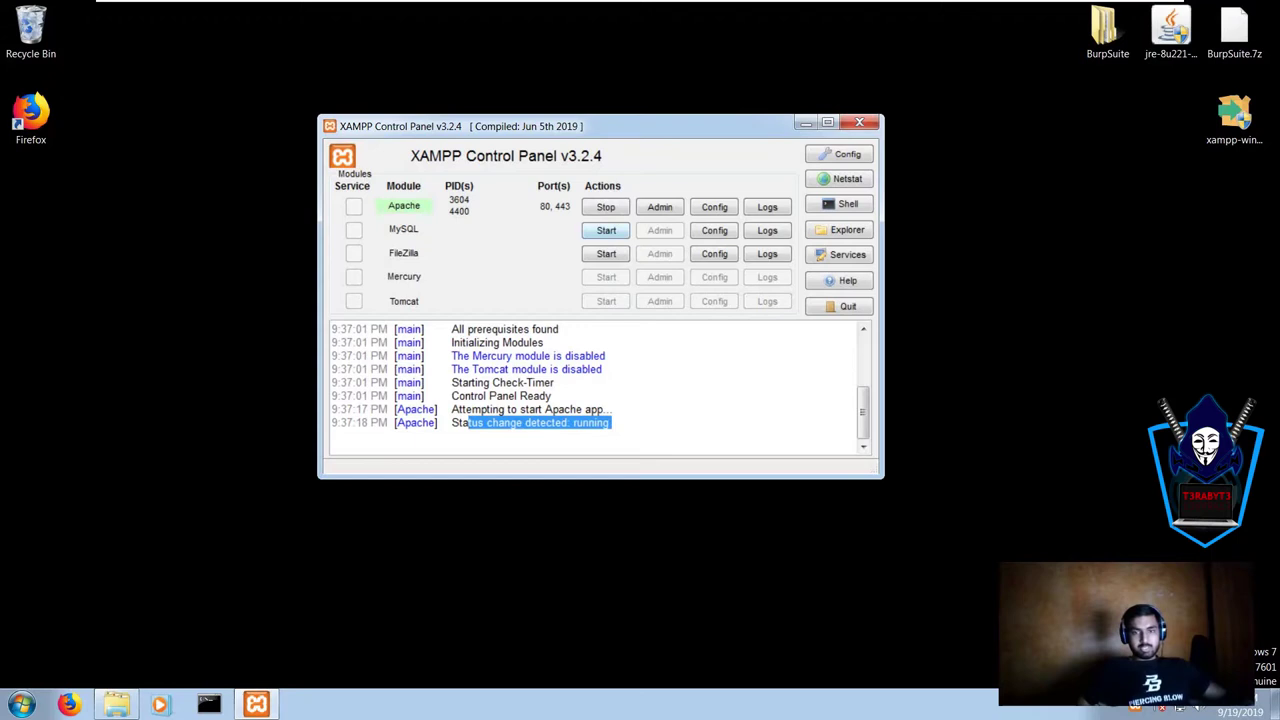
{"action": "left_click", "coordinate": [606, 230]}
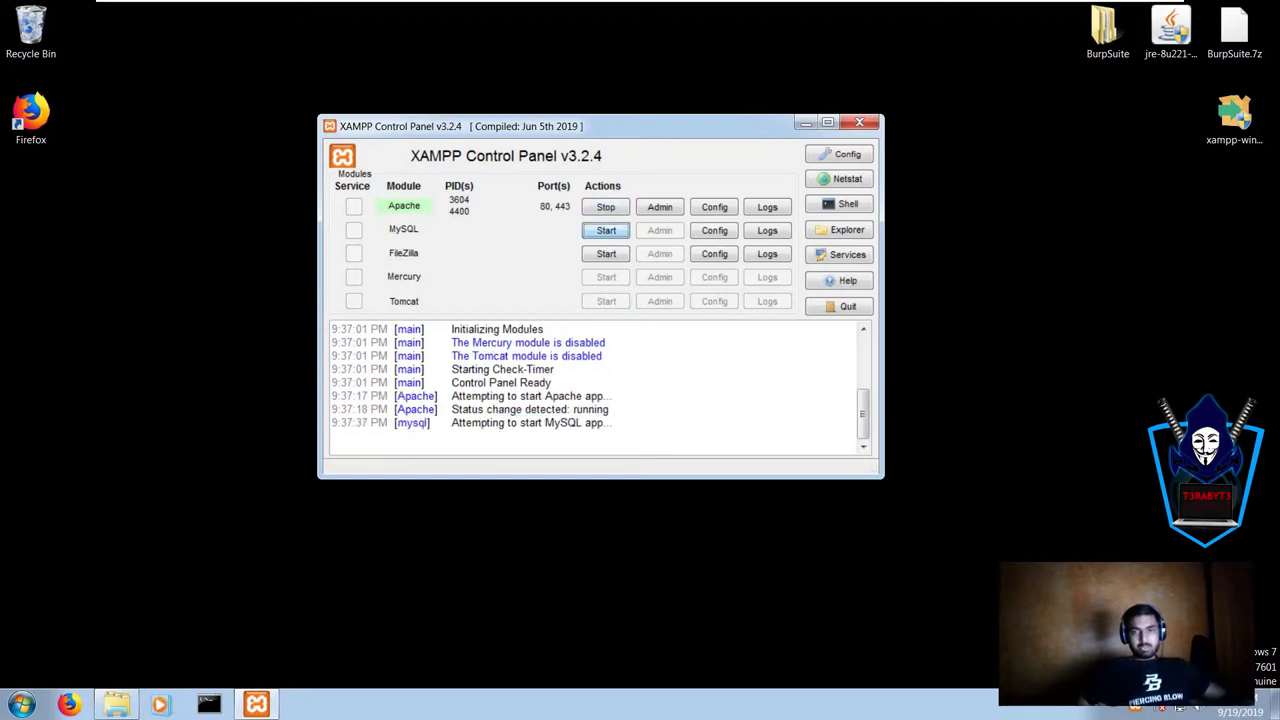
{"action": "left_click_drag", "start_coordinate": [510, 423], "coordinate": [612, 423]}
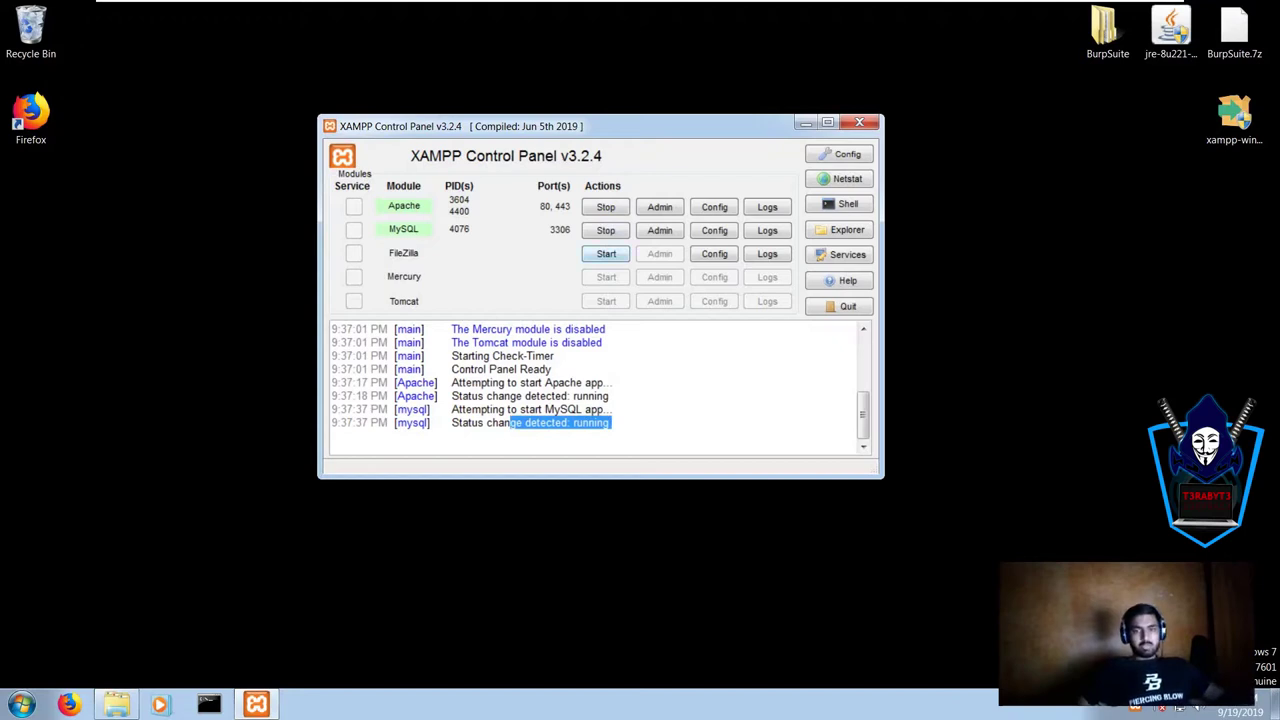
{"action": "left_click", "coordinate": [606, 254]}
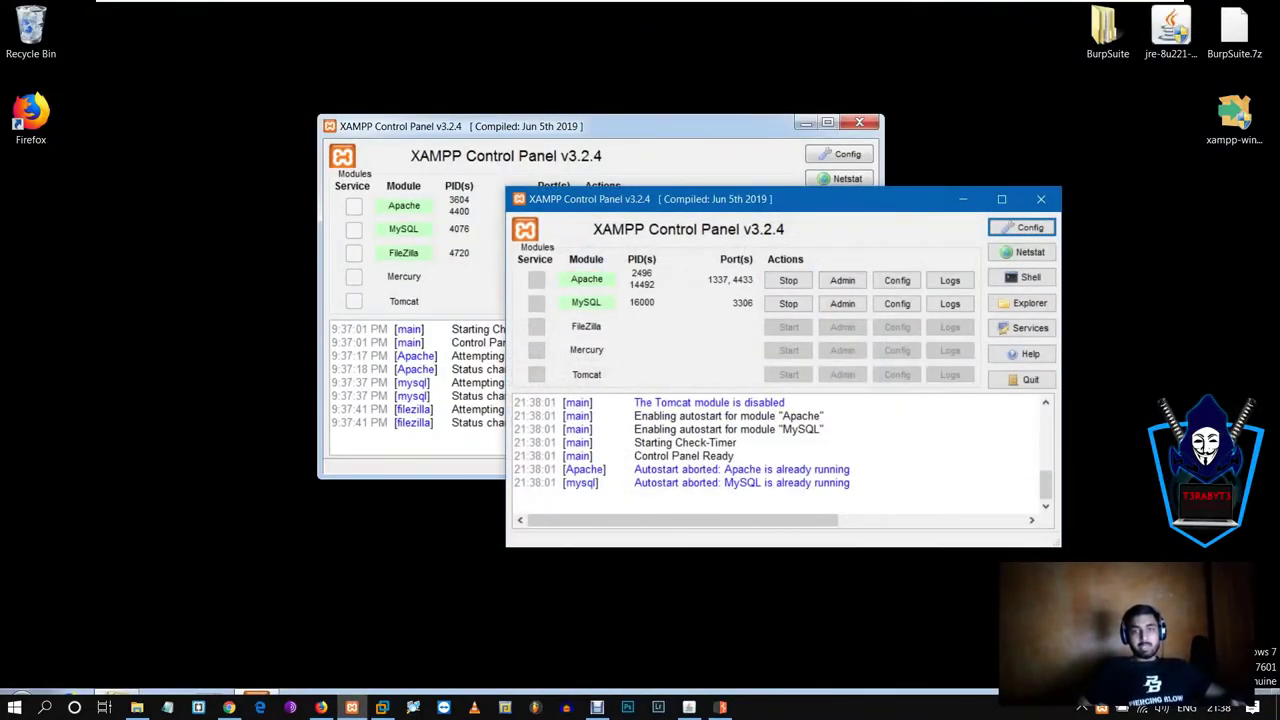
Step: Compare the module ports with those in the host's XAMPP Control Panel and minimise that window
{"action": "left_click_drag", "start_coordinate": [692, 207], "coordinate": [578, 287]}
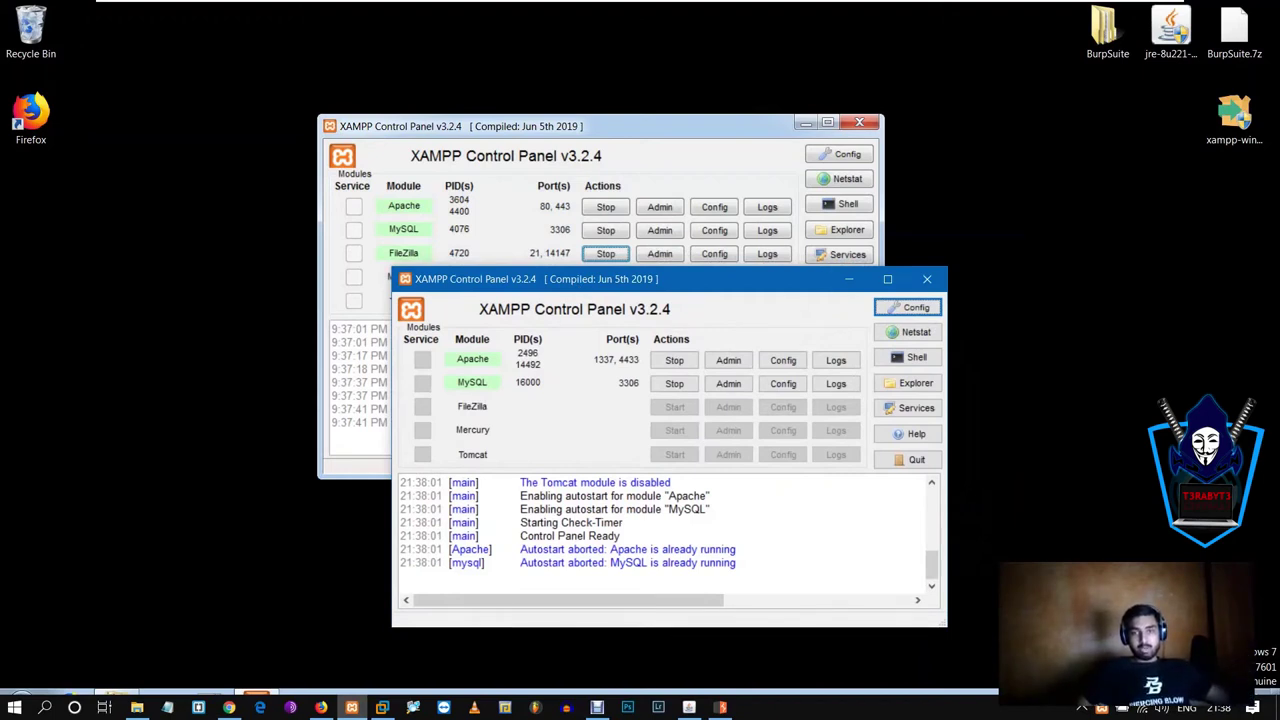
{"action": "left_click", "coordinate": [849, 279]}
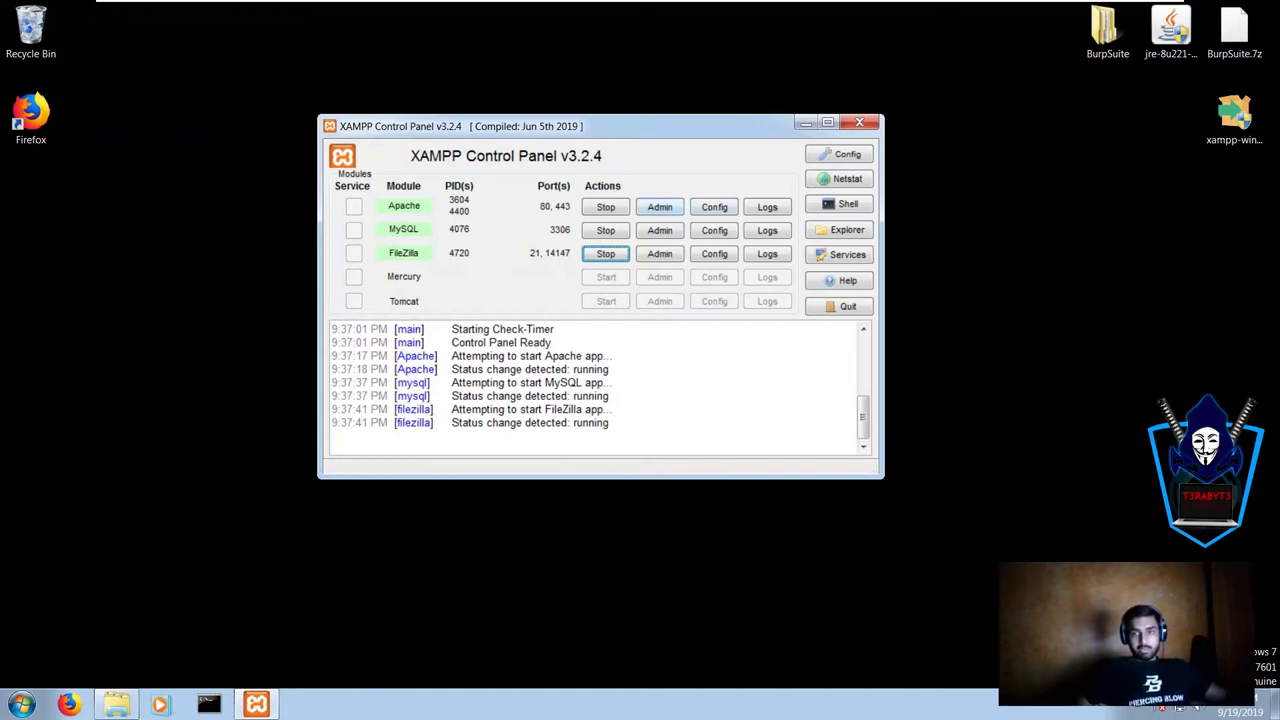
Step: Stop the Apache module and open its httpd.conf configuration file in a maximised Notepad window
{"action": "left_click", "coordinate": [605, 206]}
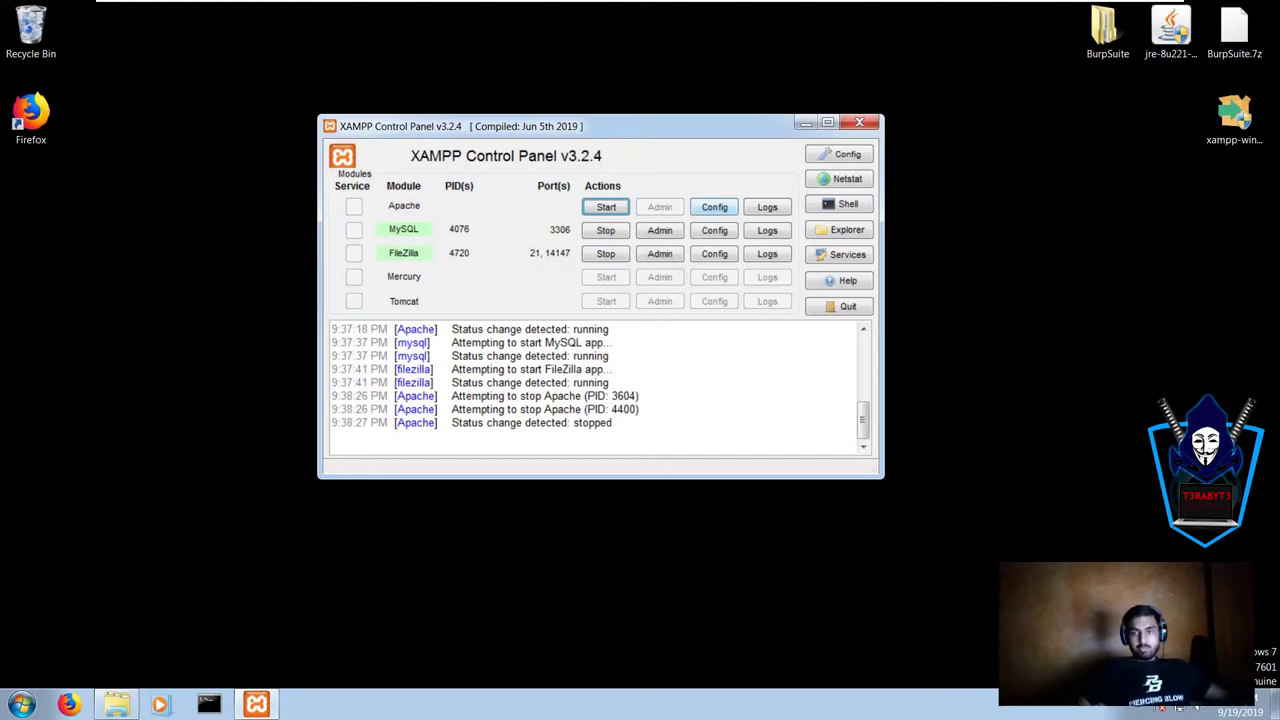
{"action": "left_click", "coordinate": [714, 207]}
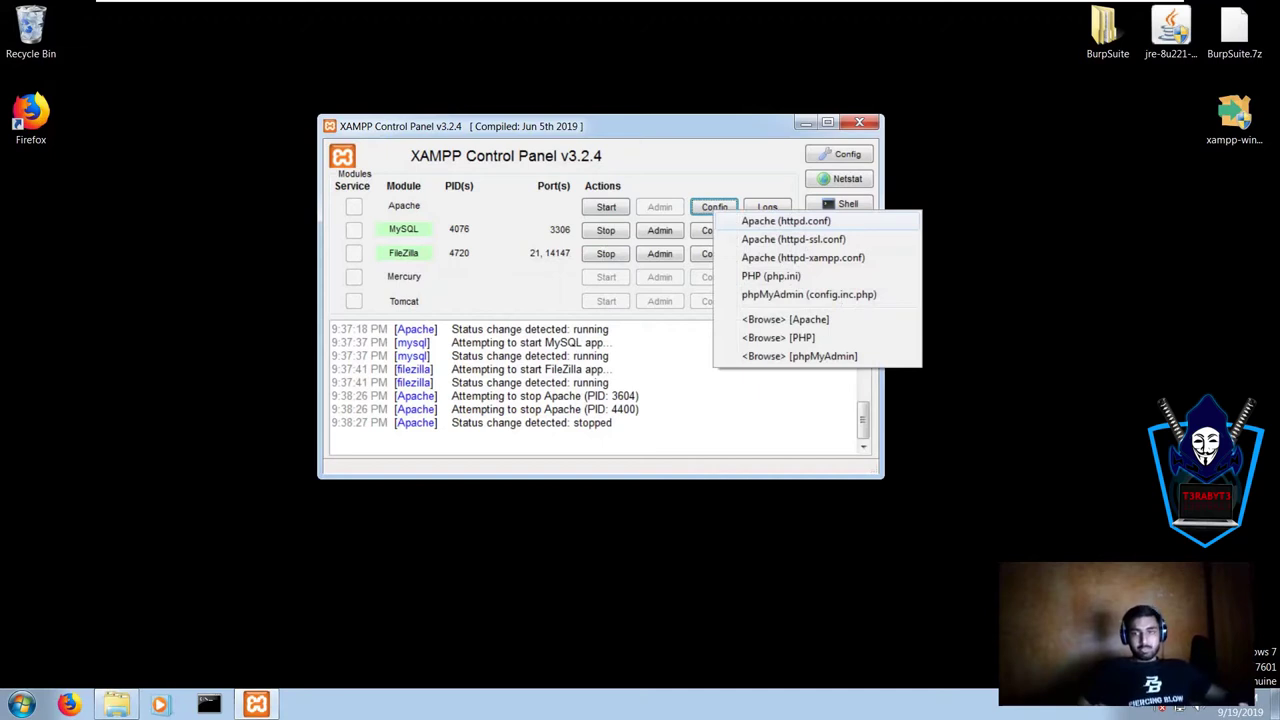
{"action": "left_click", "coordinate": [786, 221]}
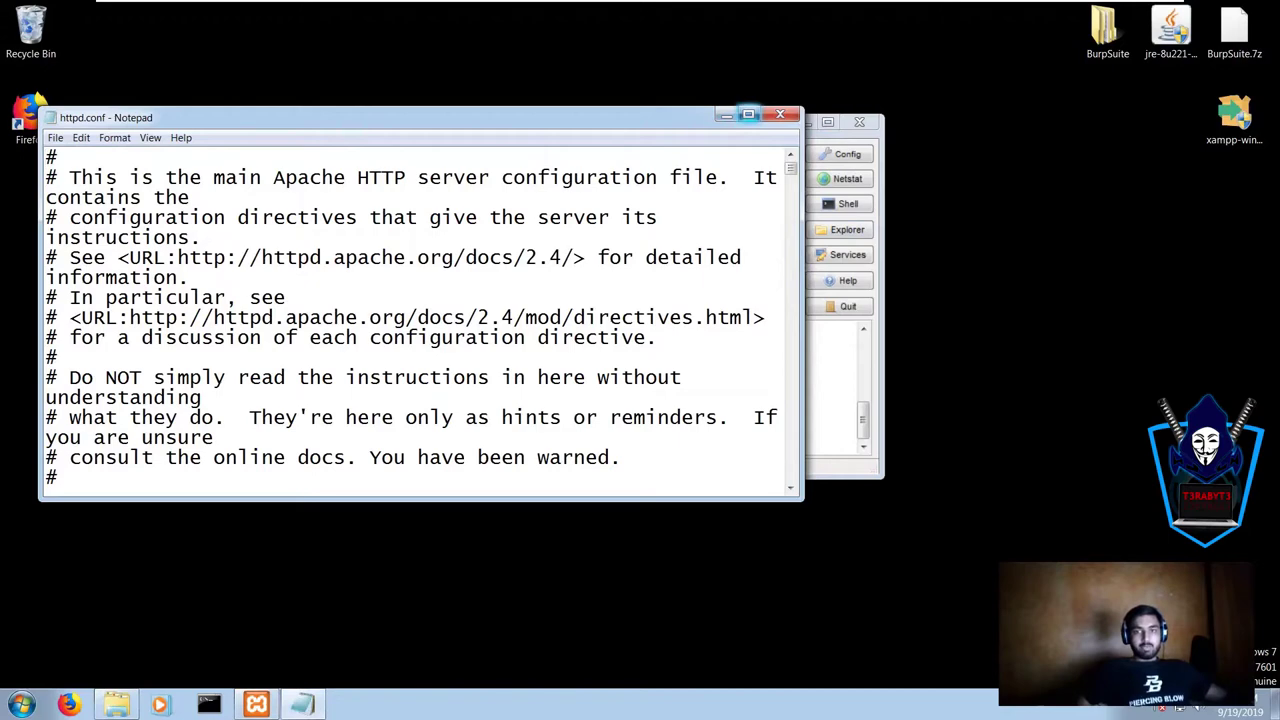
{"action": "left_click", "coordinate": [748, 114]}
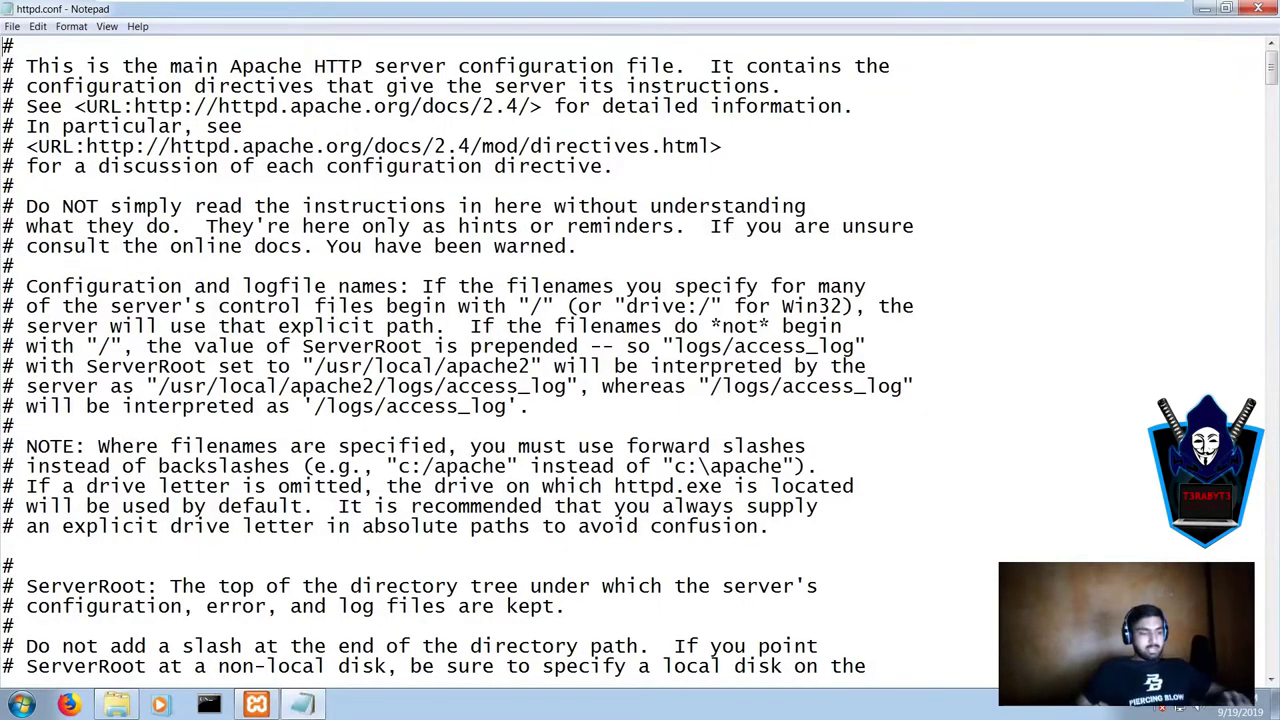
Step: Find "80" in httpd.conf and set the port in the commented Listen 12.34.56.78 example line to 8082
{"action": "key", "text": "ctrl+f"}
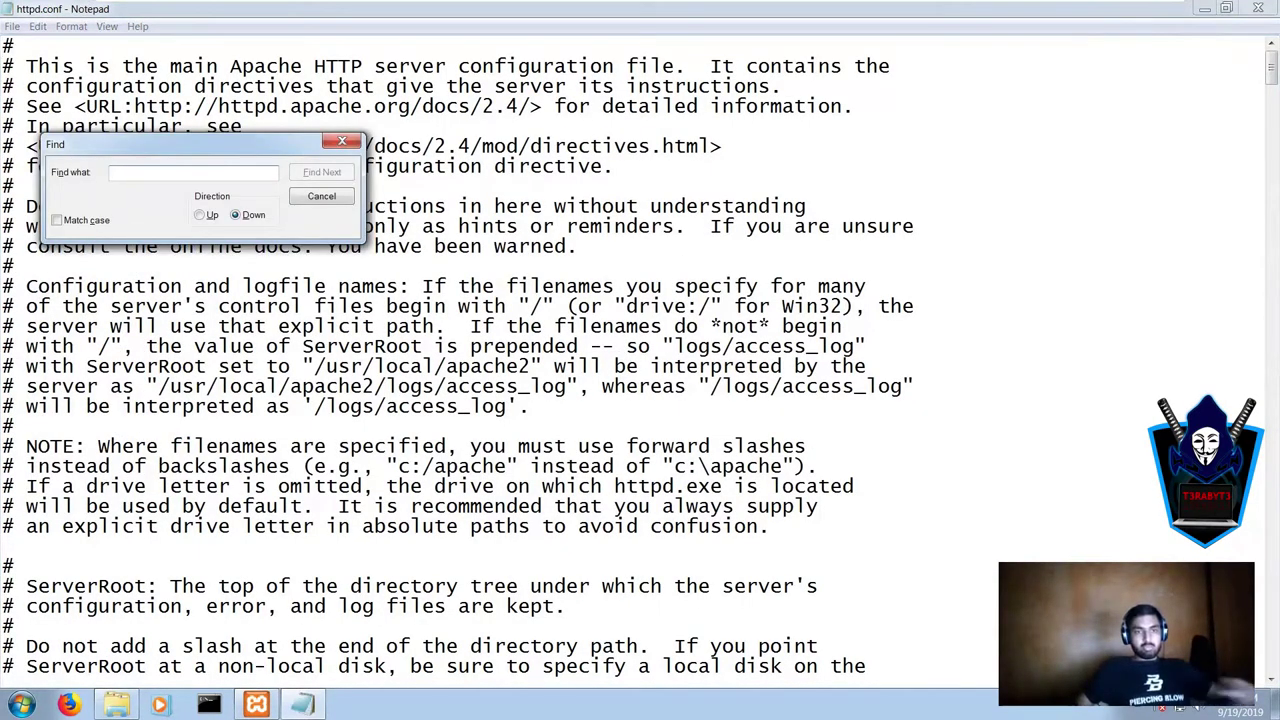
{"action": "type", "text": "80"}
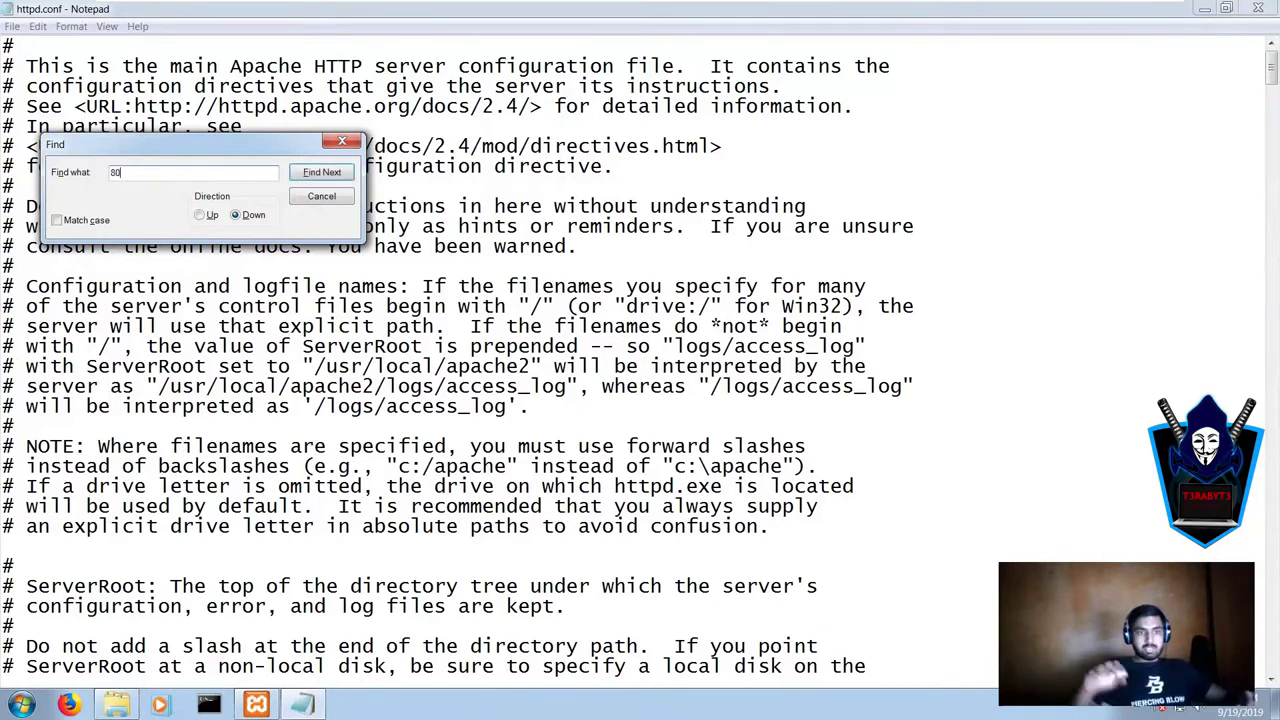
{"action": "key", "text": "Return"}
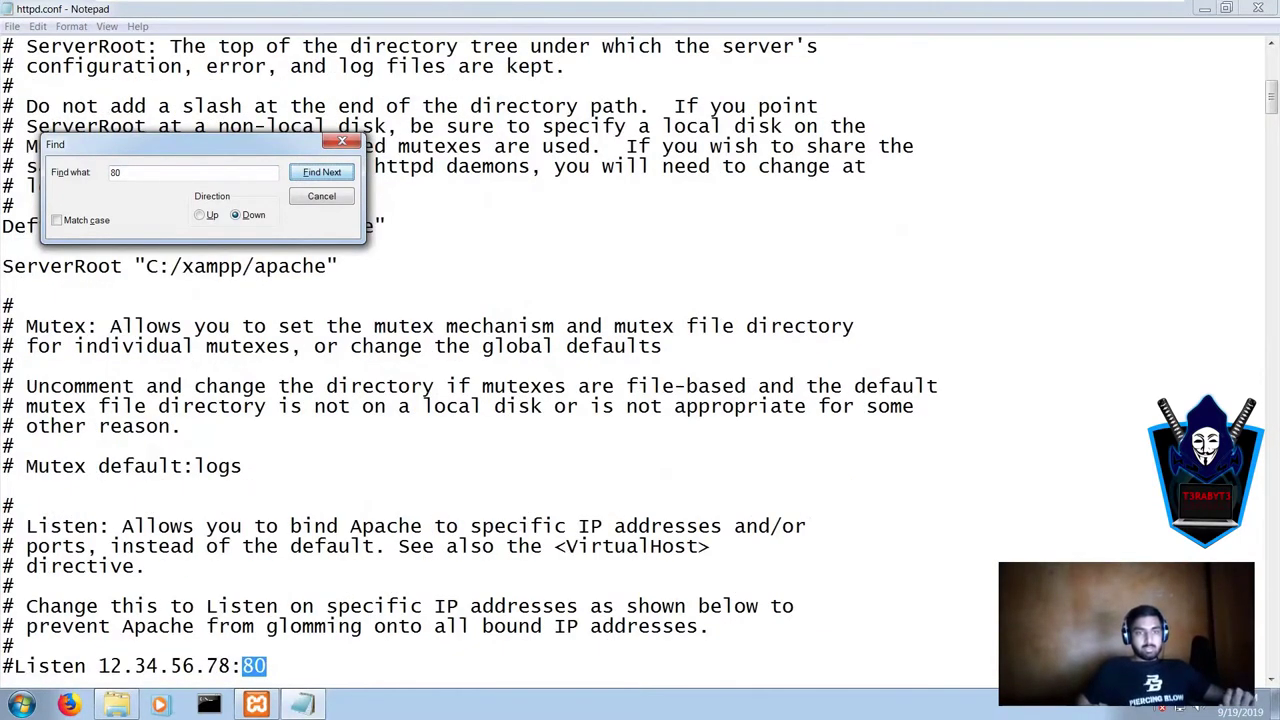
{"action": "left_click_drag", "start_coordinate": [14, 666], "coordinate": [3, 666]}
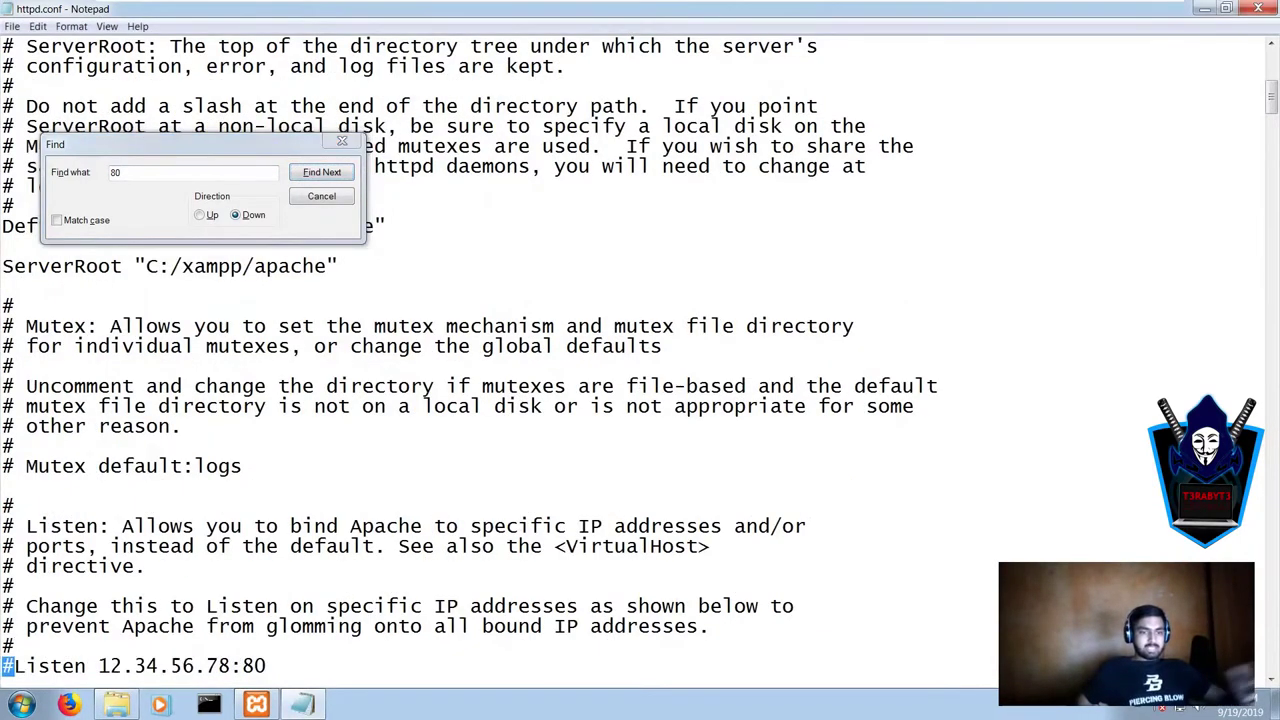
{"action": "left_click", "coordinate": [267, 666]}
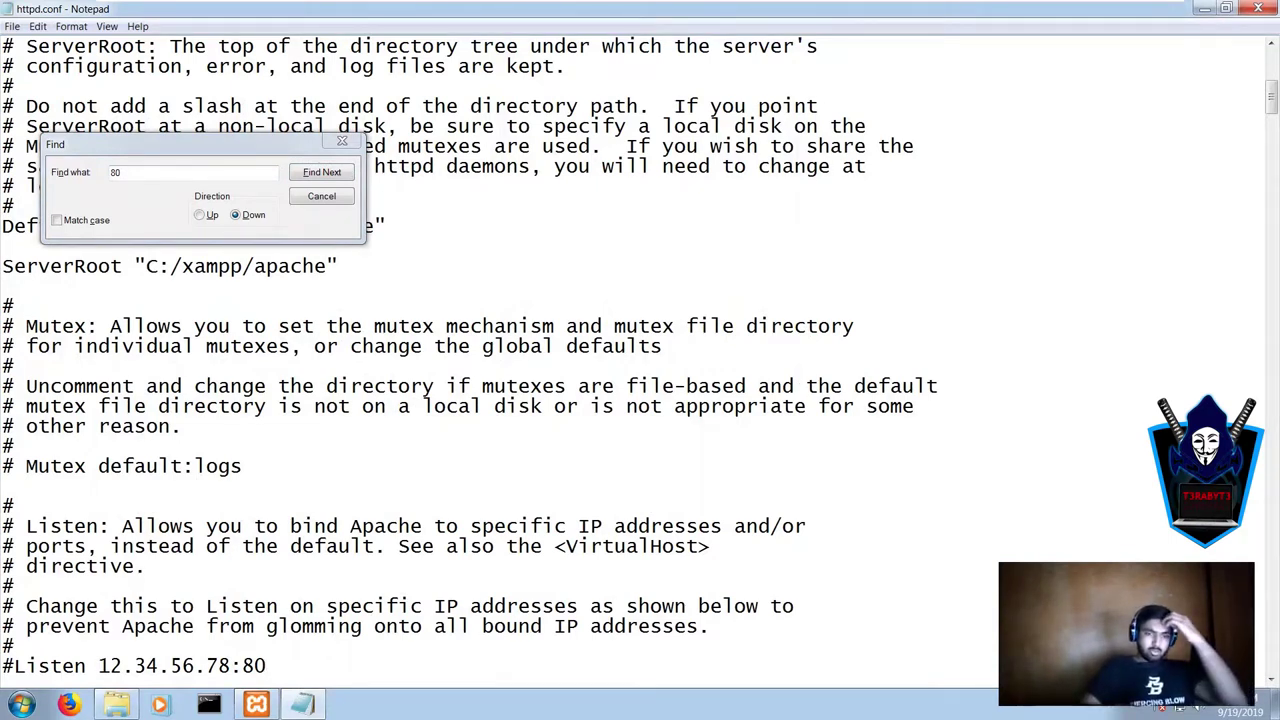
{"action": "key", "text": "BackSpace"}
{"action": "key", "text": "BackSpace"}
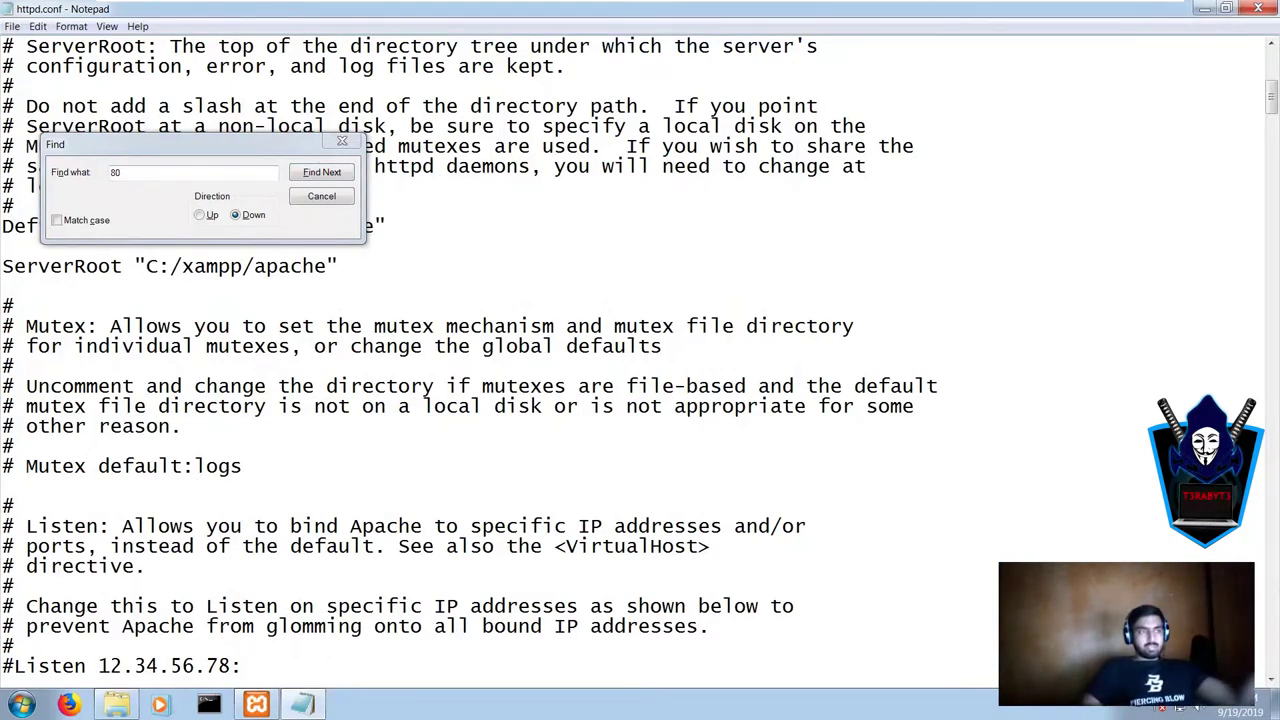
{"action": "type", "text": "8082"}
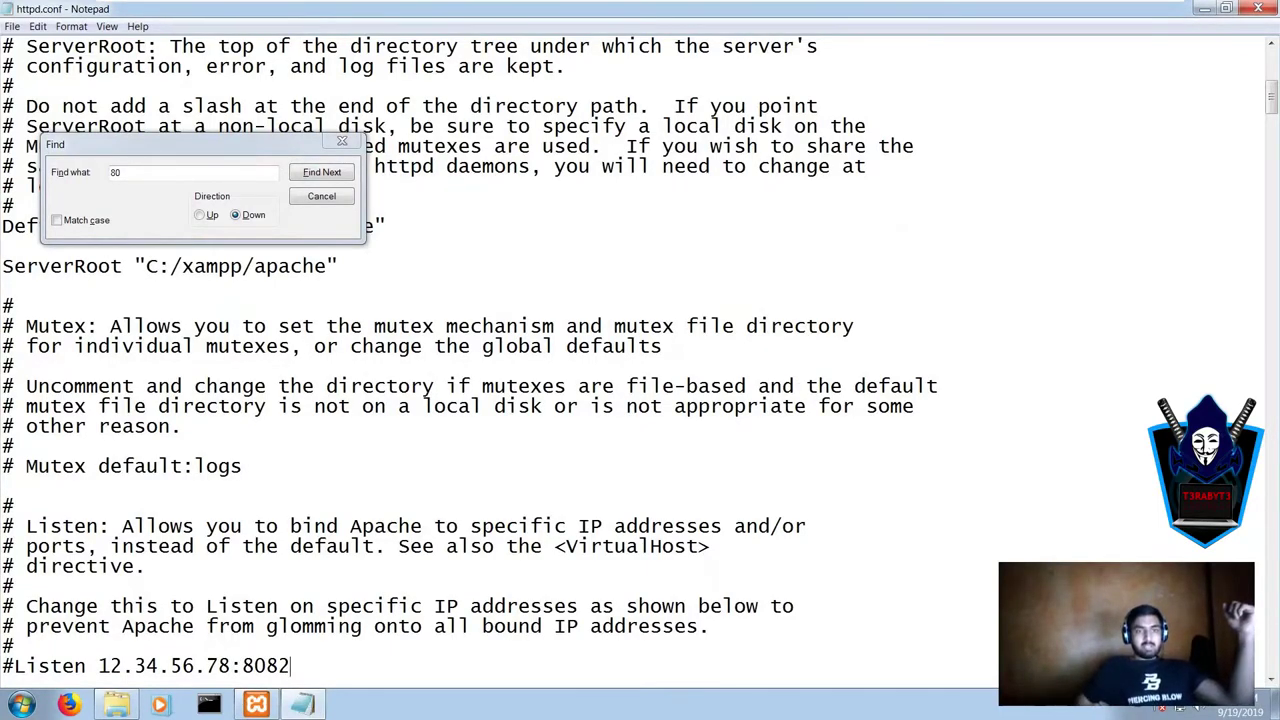
Step: Find the next "80" and set the active Listen directive's port to 8082
{"action": "left_click", "coordinate": [321, 172]}
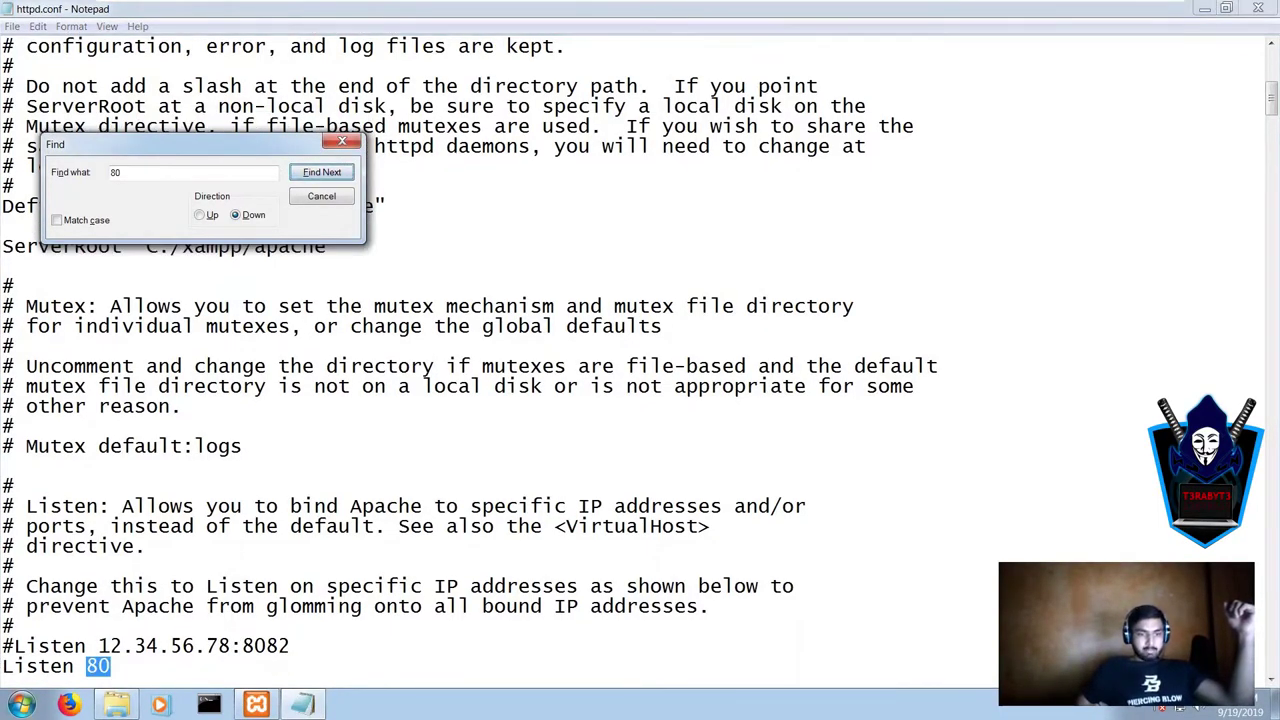
{"action": "left_click", "coordinate": [112, 666]}
{"action": "type", "text": "80"}
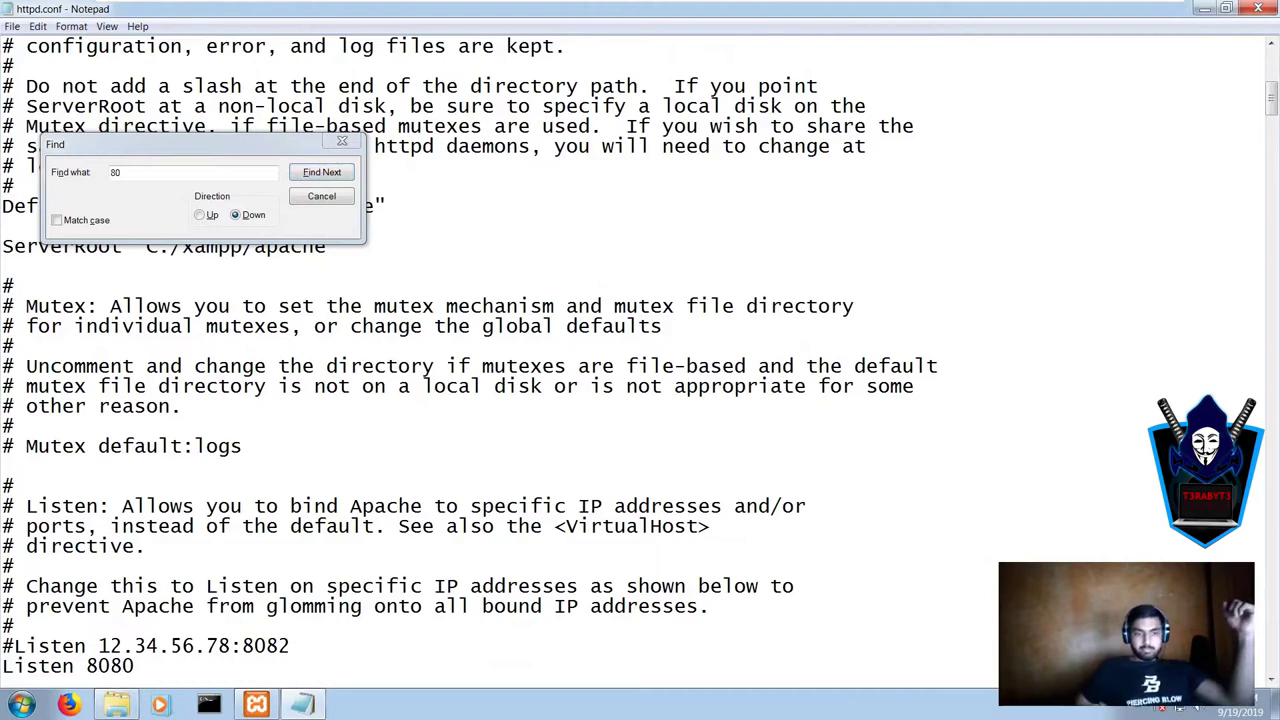
{"action": "key", "text": "BackSpace"}
{"action": "type", "text": "2"}
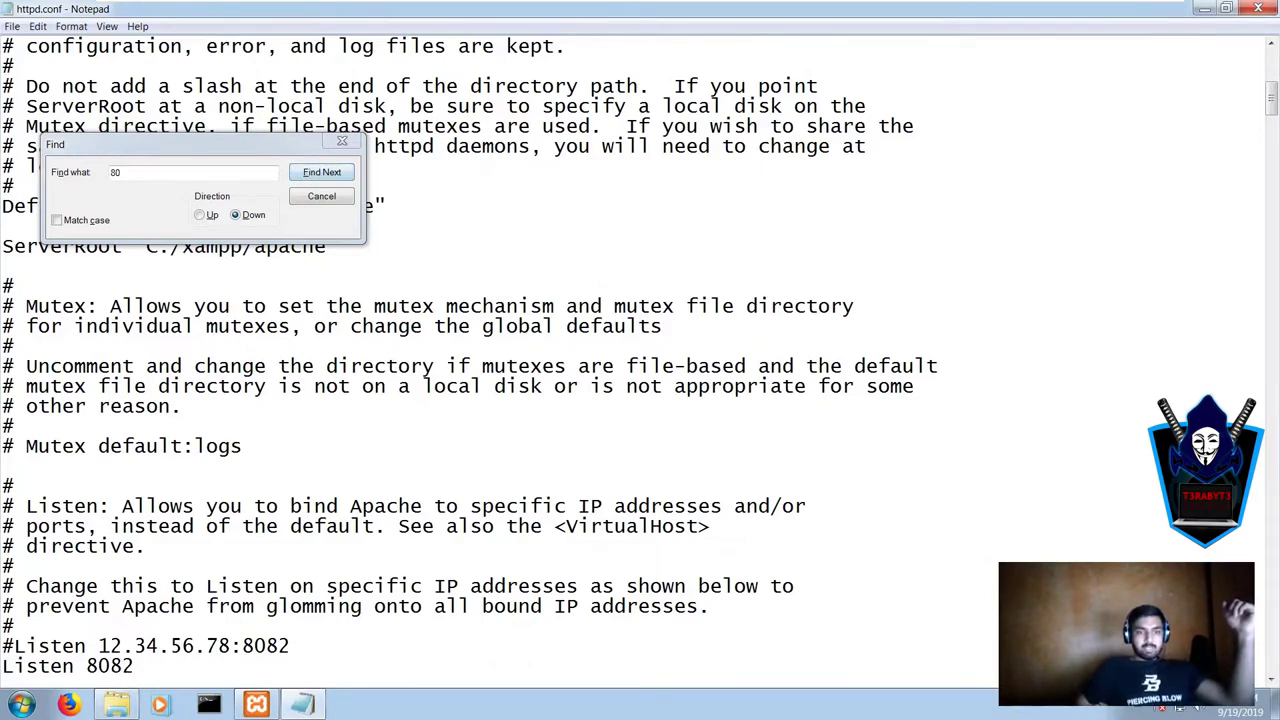
Step: Find the next "80" and set the port of the ServerName localhost entry to 8082
{"action": "left_click", "coordinate": [321, 172]}
{"action": "left_click", "coordinate": [279, 666]}
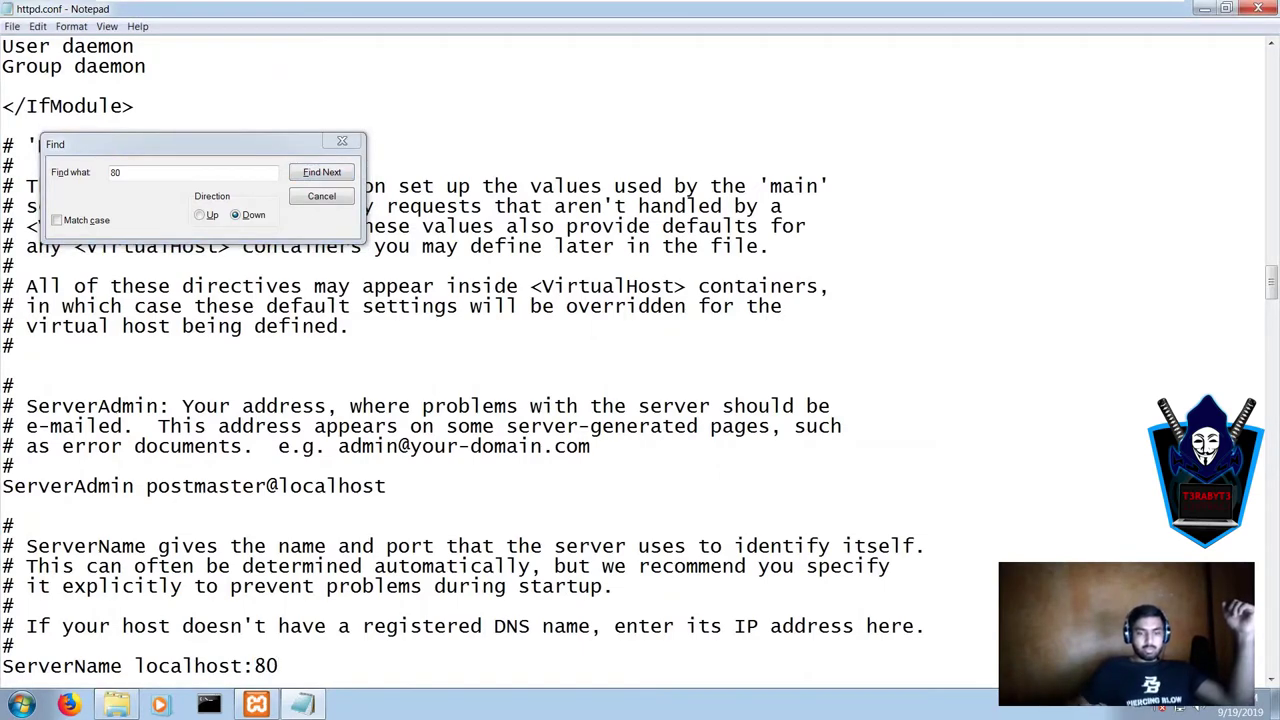
{"action": "key", "text": "BackSpace"}
{"action": "type", "text": "082"}
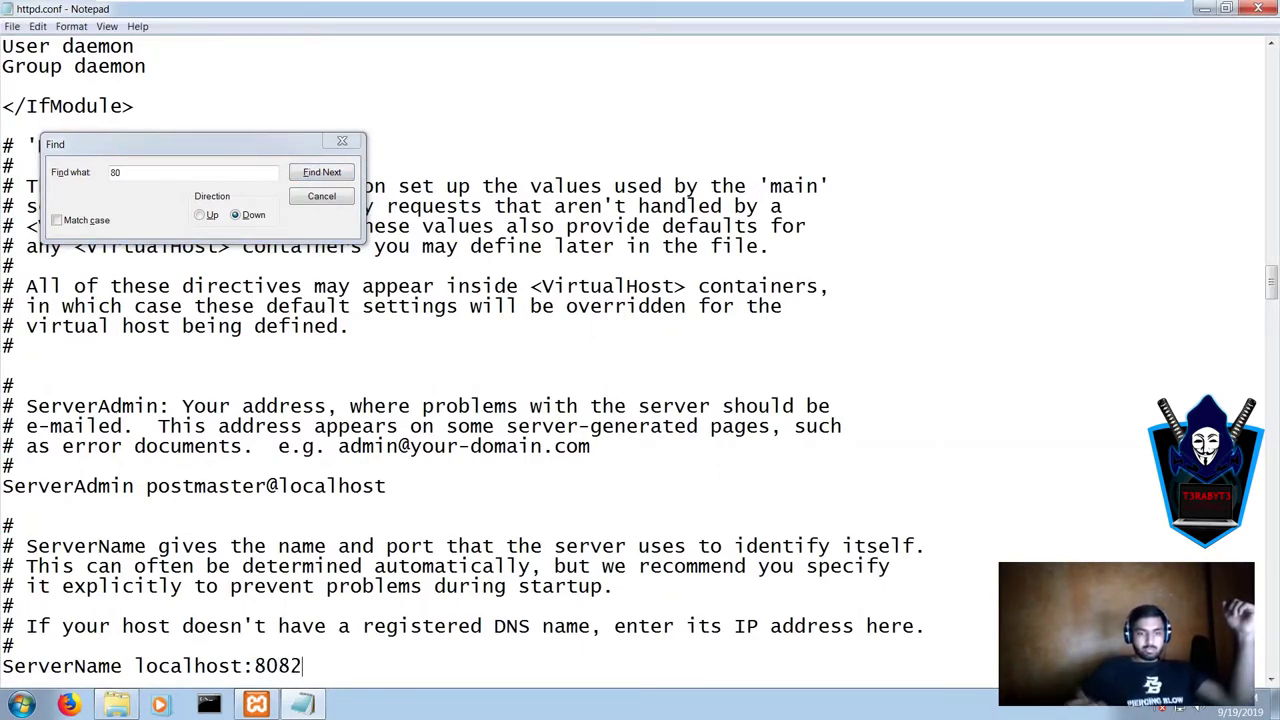
Step: Check for any further "80" entries, and save and close httpd.conf
{"action": "left_click", "coordinate": [321, 172]}
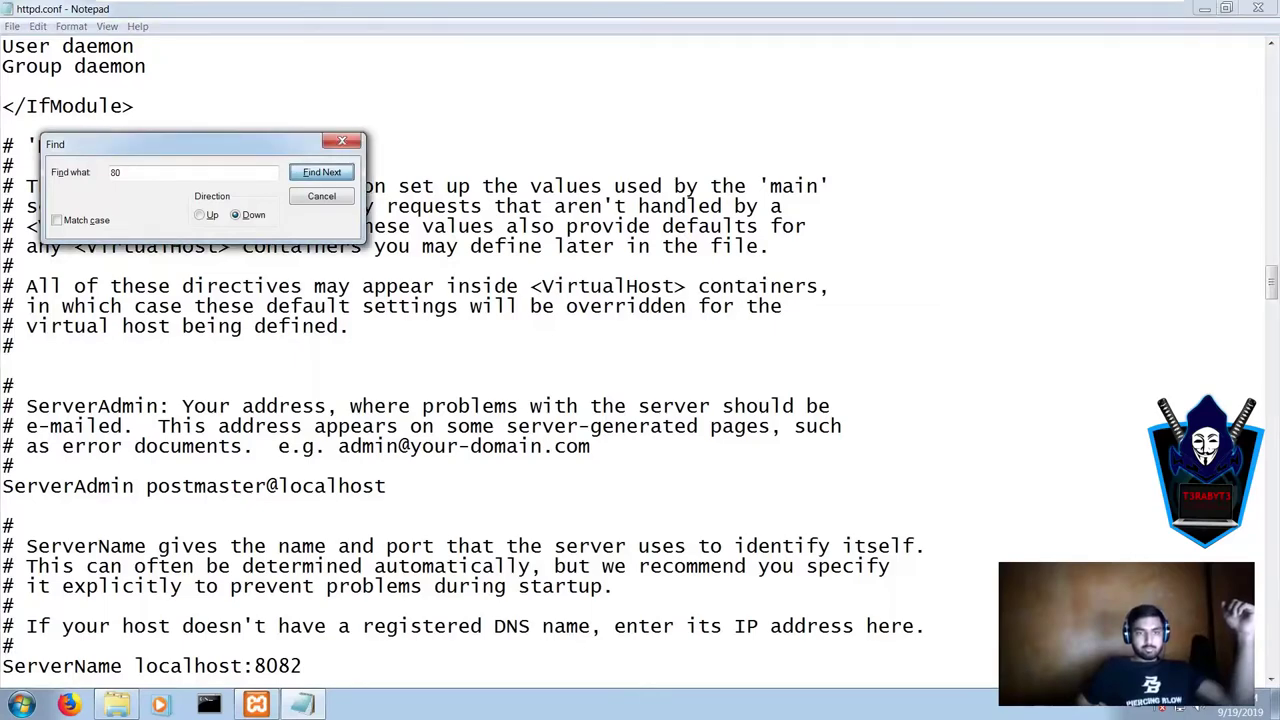
{"action": "left_click", "coordinate": [686, 413]}
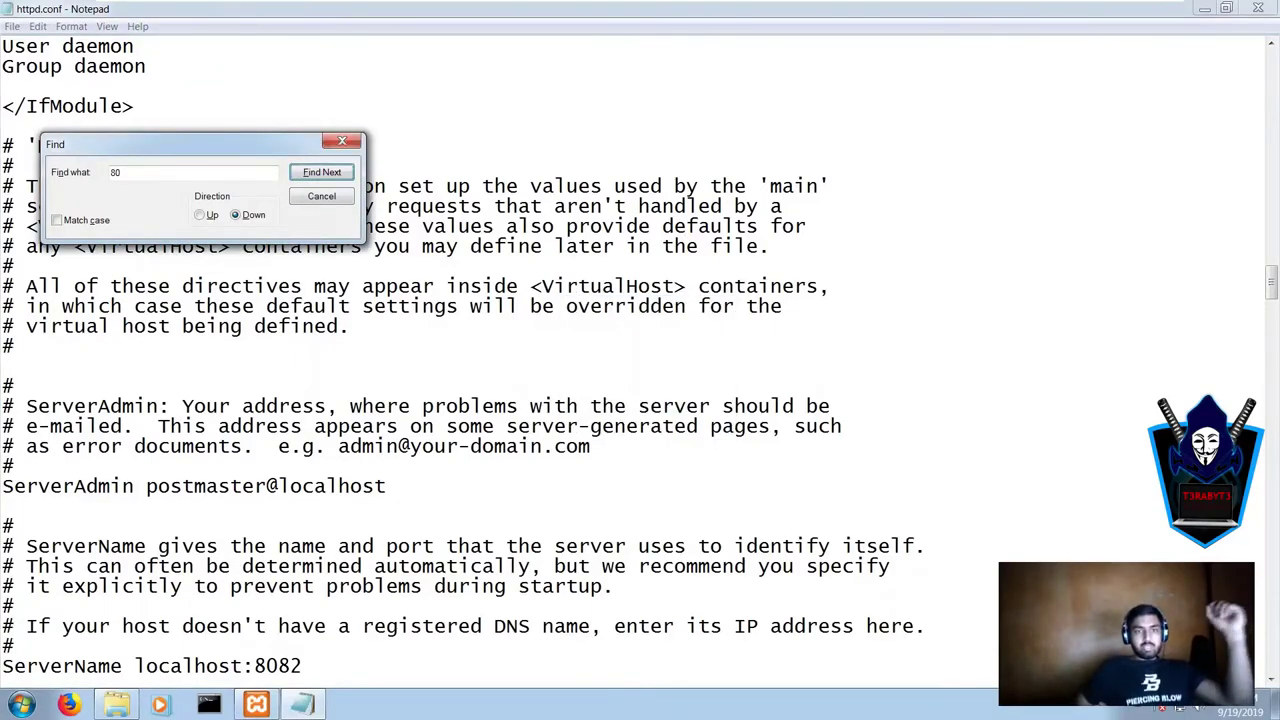
{"action": "key", "text": "Escape"}
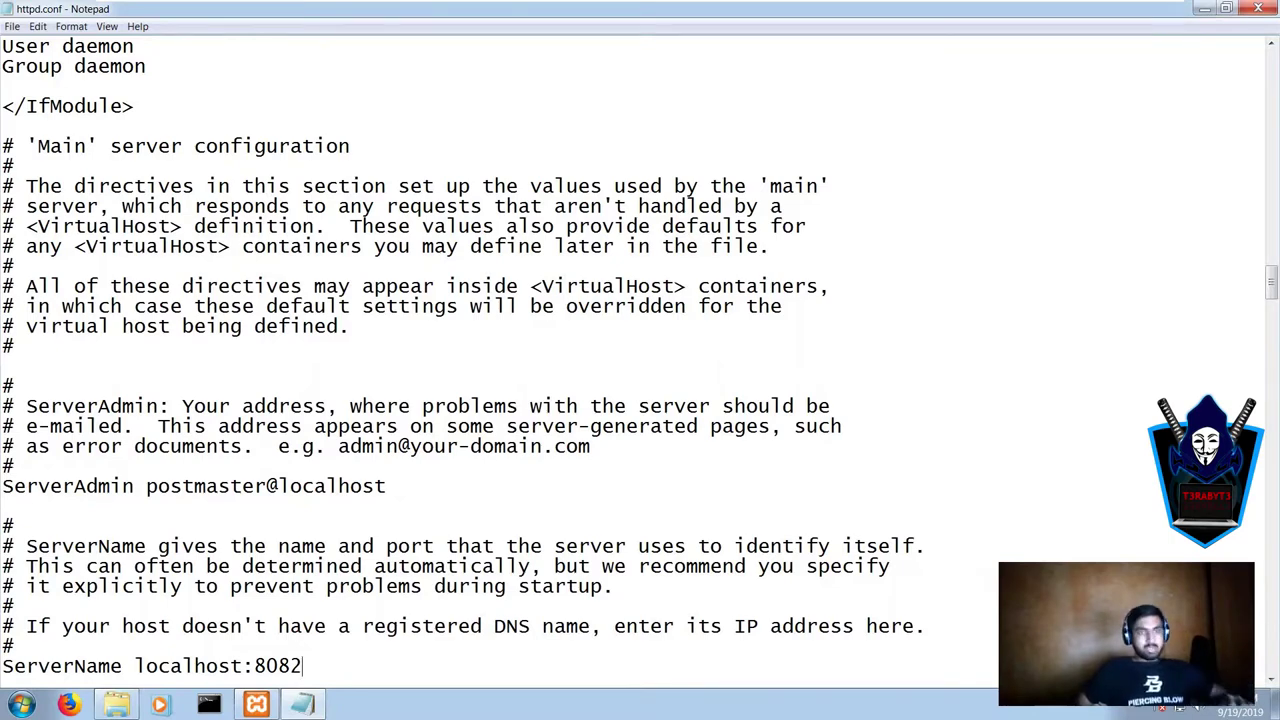
{"action": "key", "text": "alt+f"}
{"action": "key", "text": "s"}
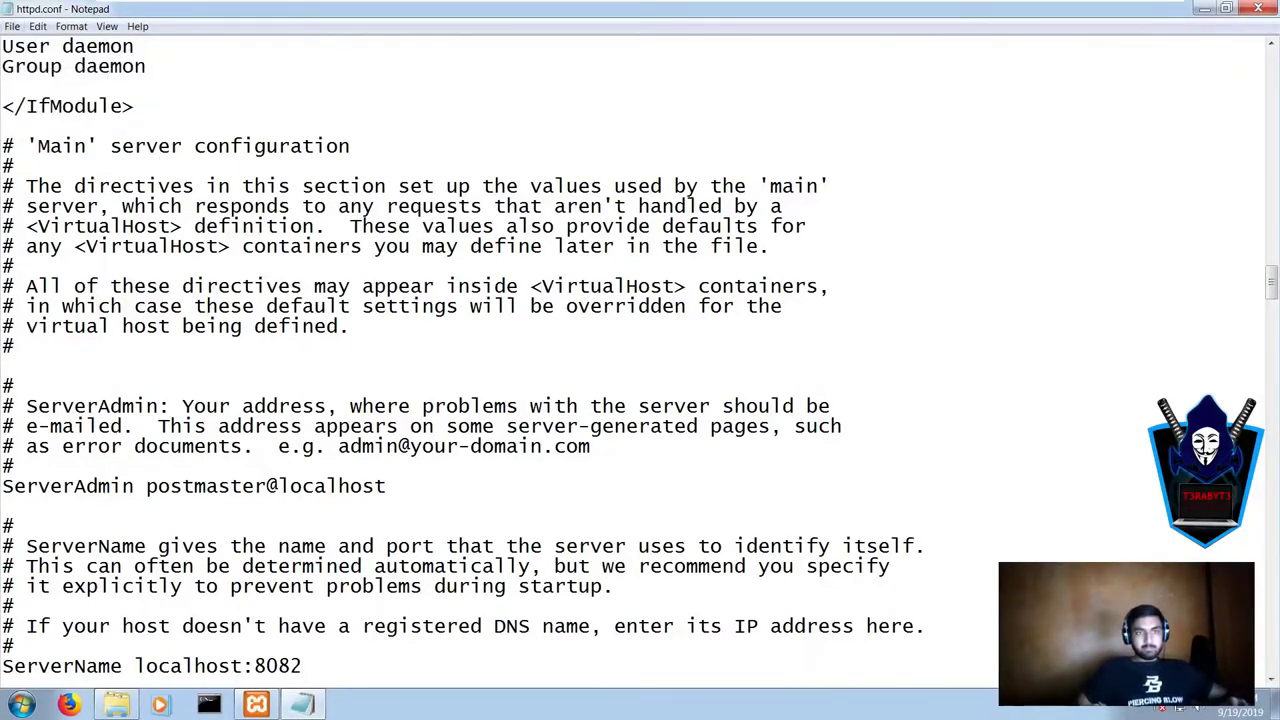
{"action": "left_click", "coordinate": [1258, 8]}
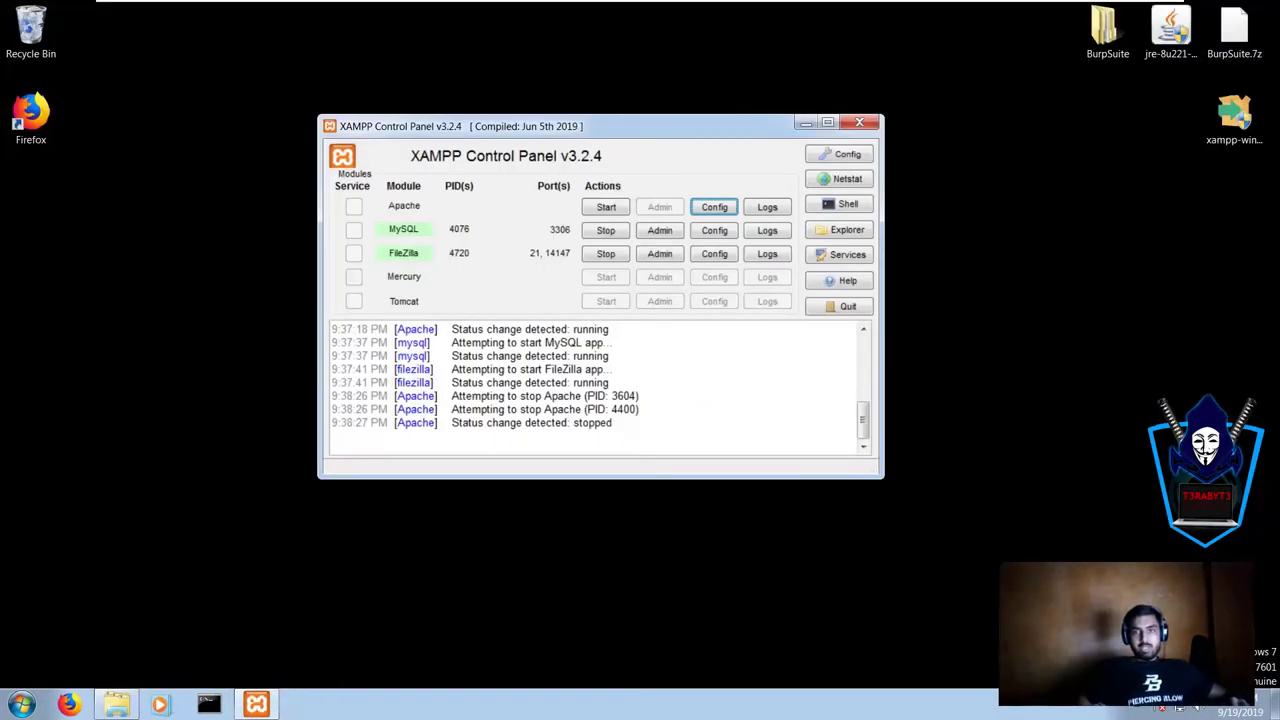
Step: Open Apache's httpd-ssl.conf configuration file from the XAMPP Control Panel in a maximised Notepad window
{"action": "left_click", "coordinate": [714, 207]}
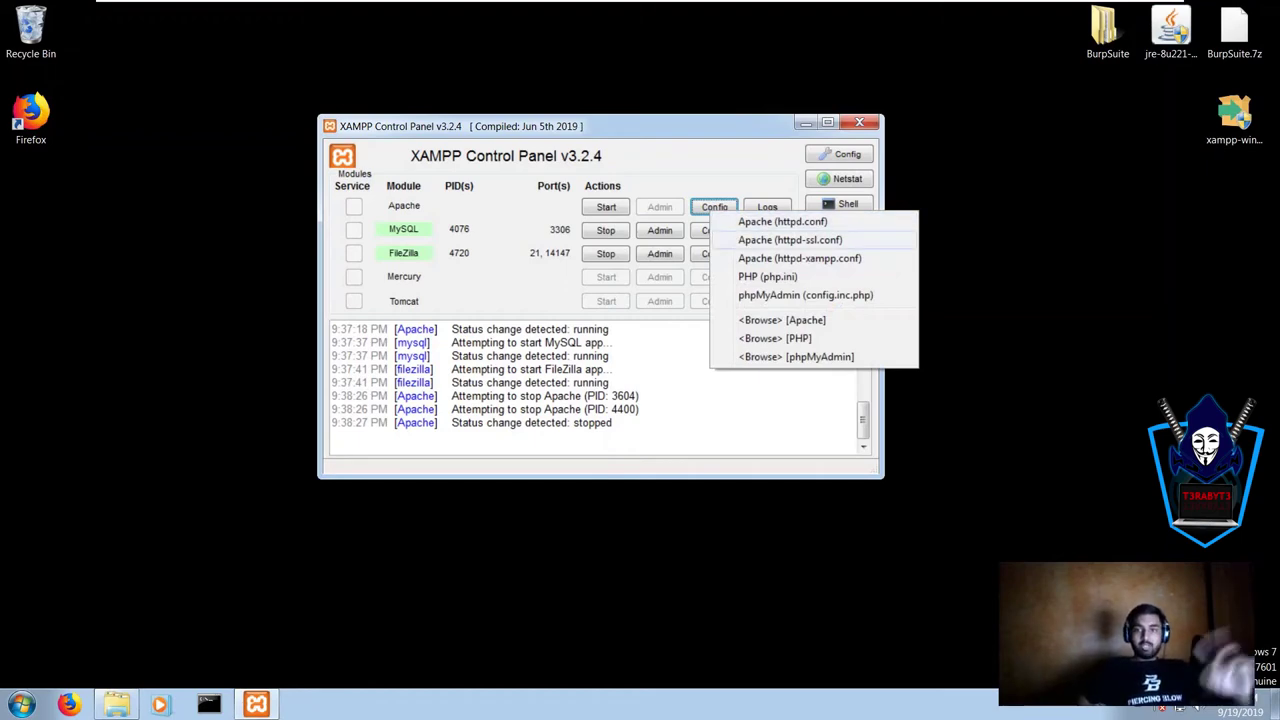
{"action": "left_click", "coordinate": [790, 240]}
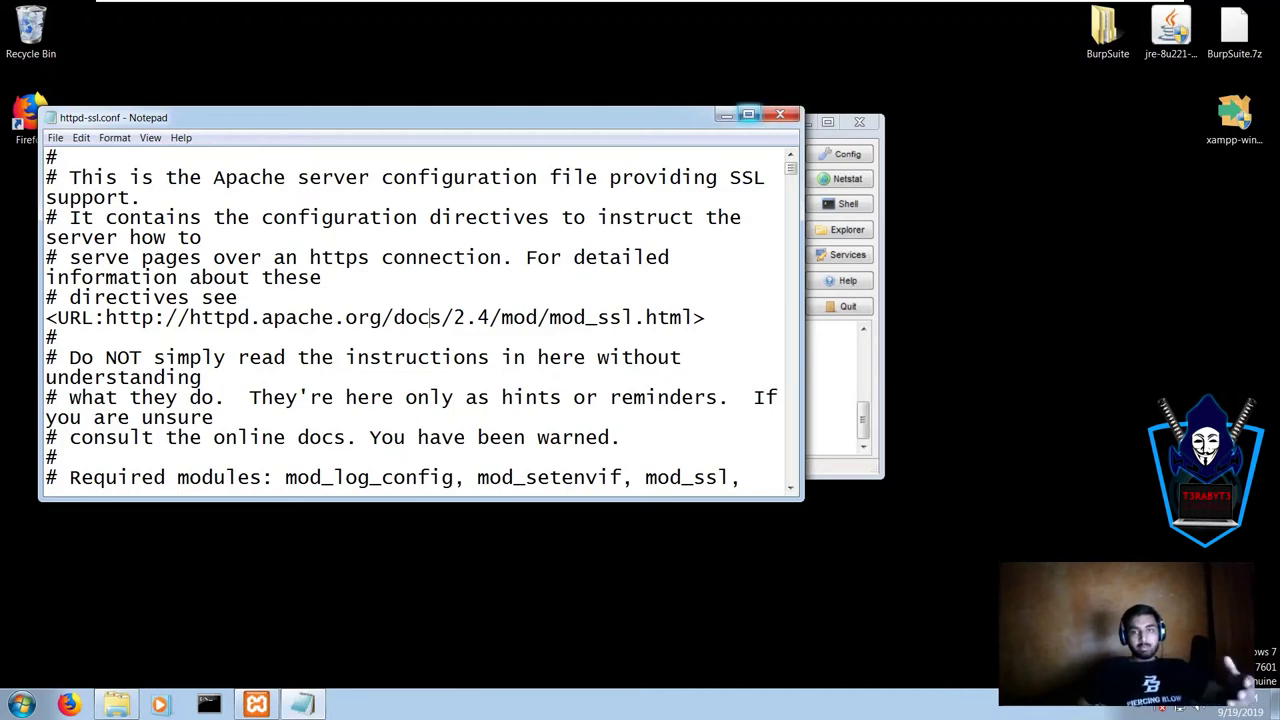
{"action": "left_click", "coordinate": [748, 114]}
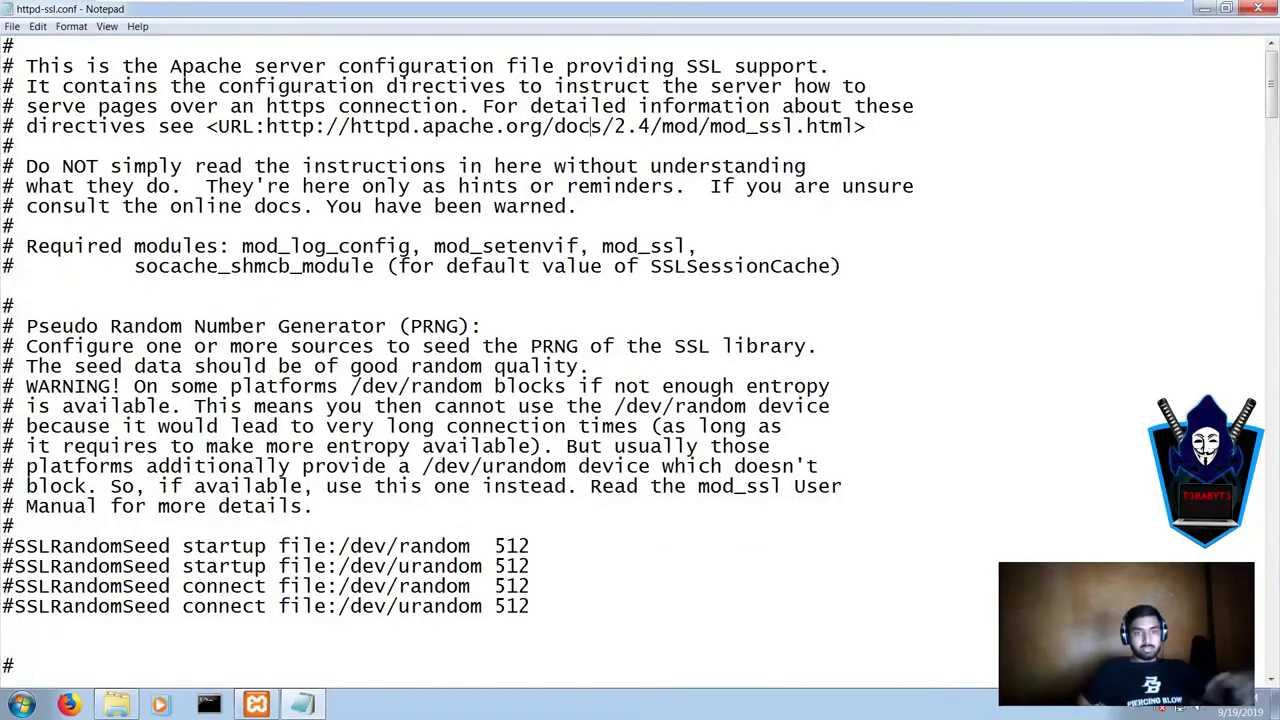
Step: Find "443" in httpd-ssl.conf and set the Listen directive's port to 4444
{"action": "key", "text": "ctrl+f"}
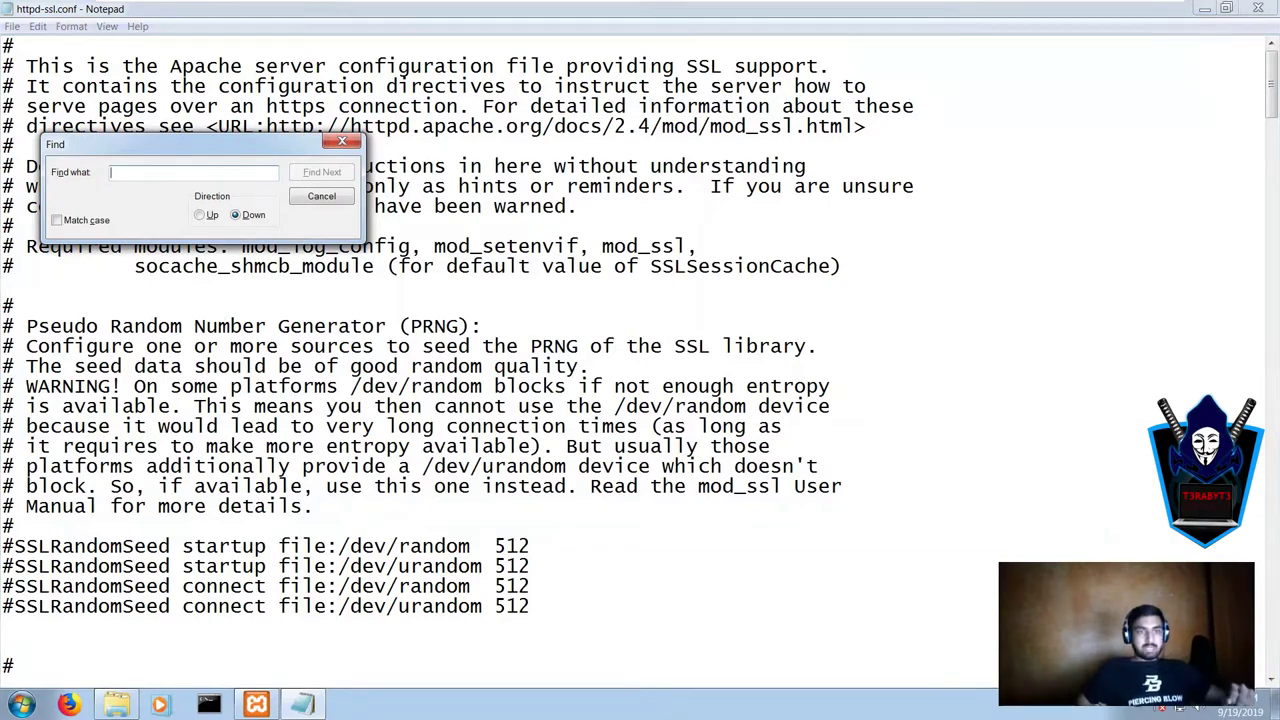
{"action": "type", "text": "443"}
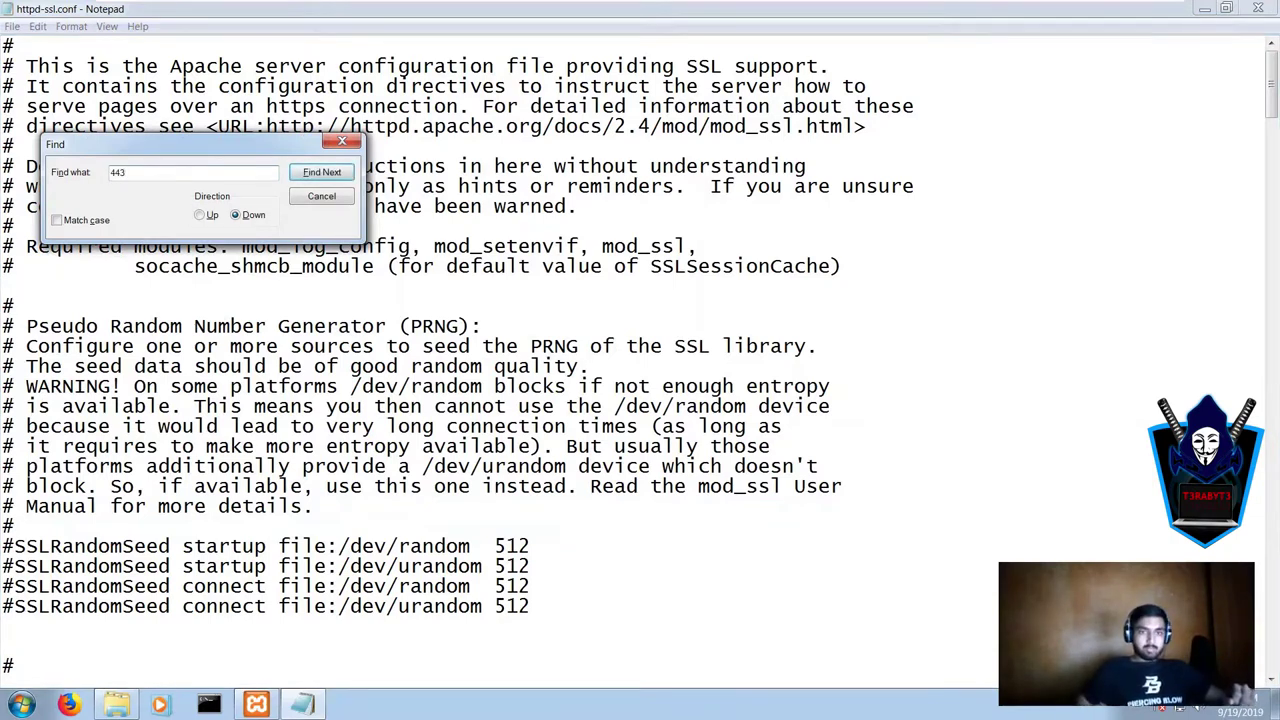
{"action": "key", "text": "Return"}
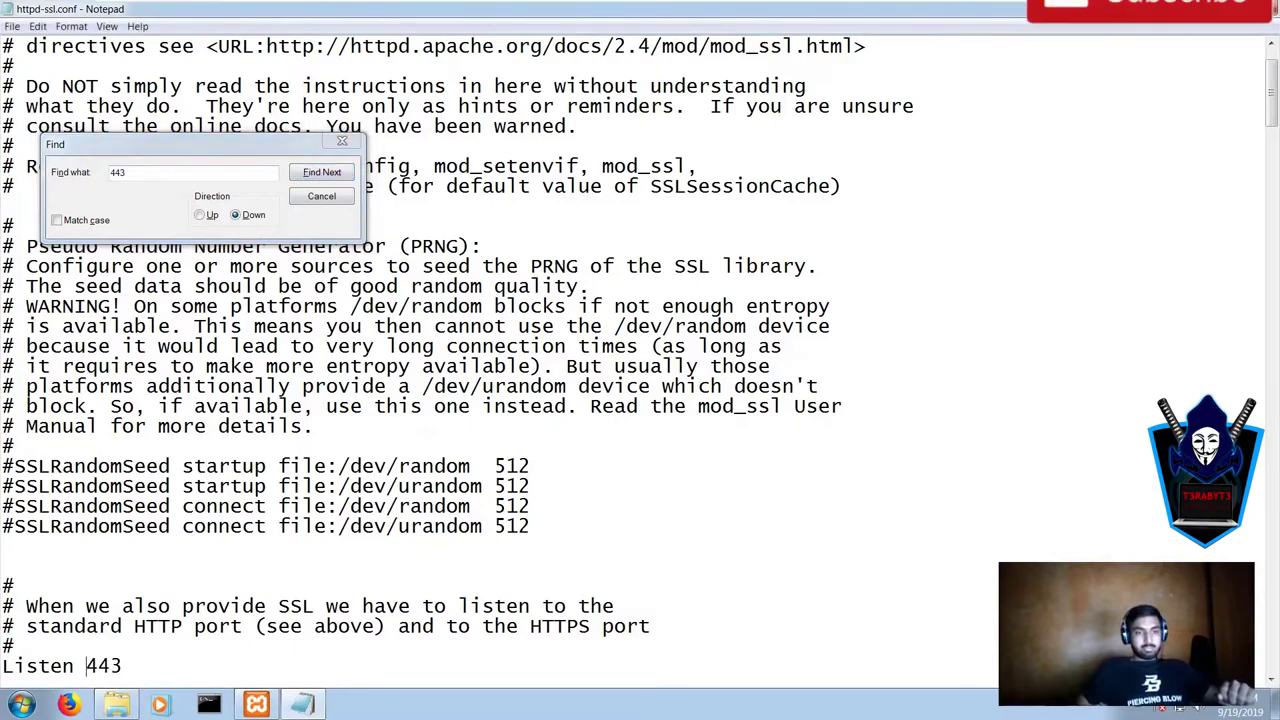
{"action": "left_click", "coordinate": [122, 666]}
{"action": "type", "text": "3"}
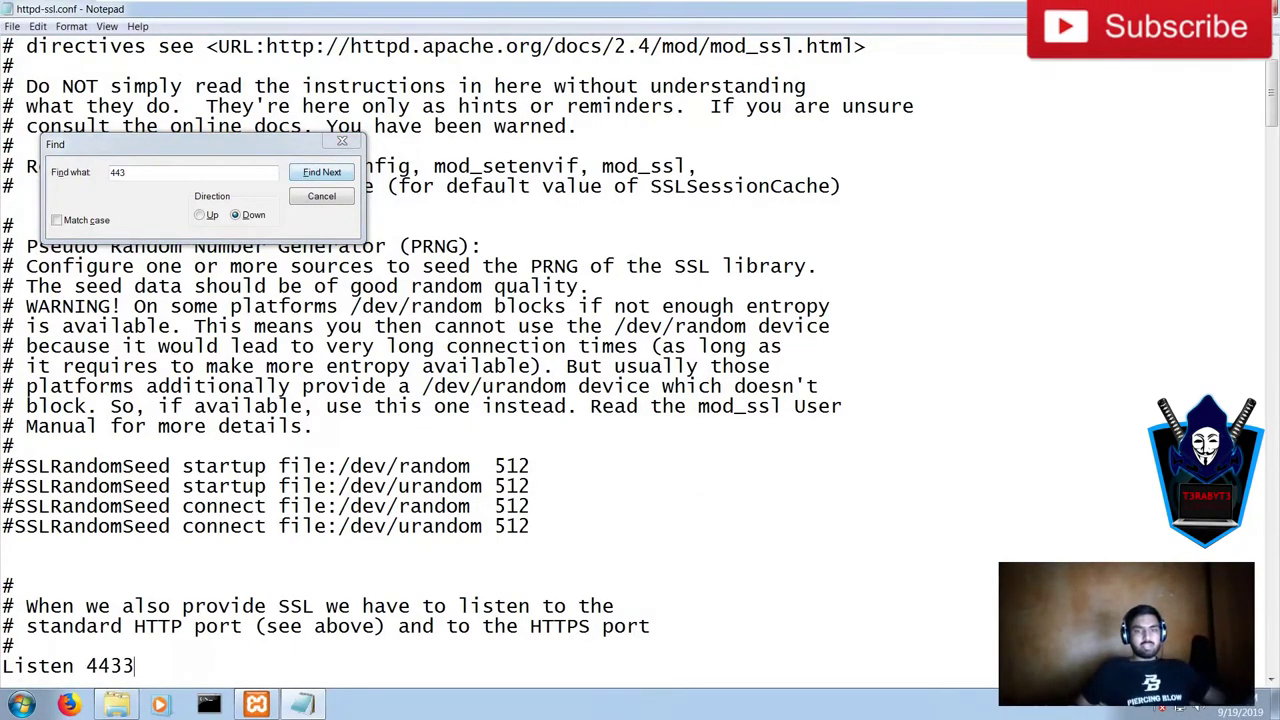
{"action": "key", "text": "BackSpace"}
{"action": "key", "text": "BackSpace"}
{"action": "type", "text": "44"}
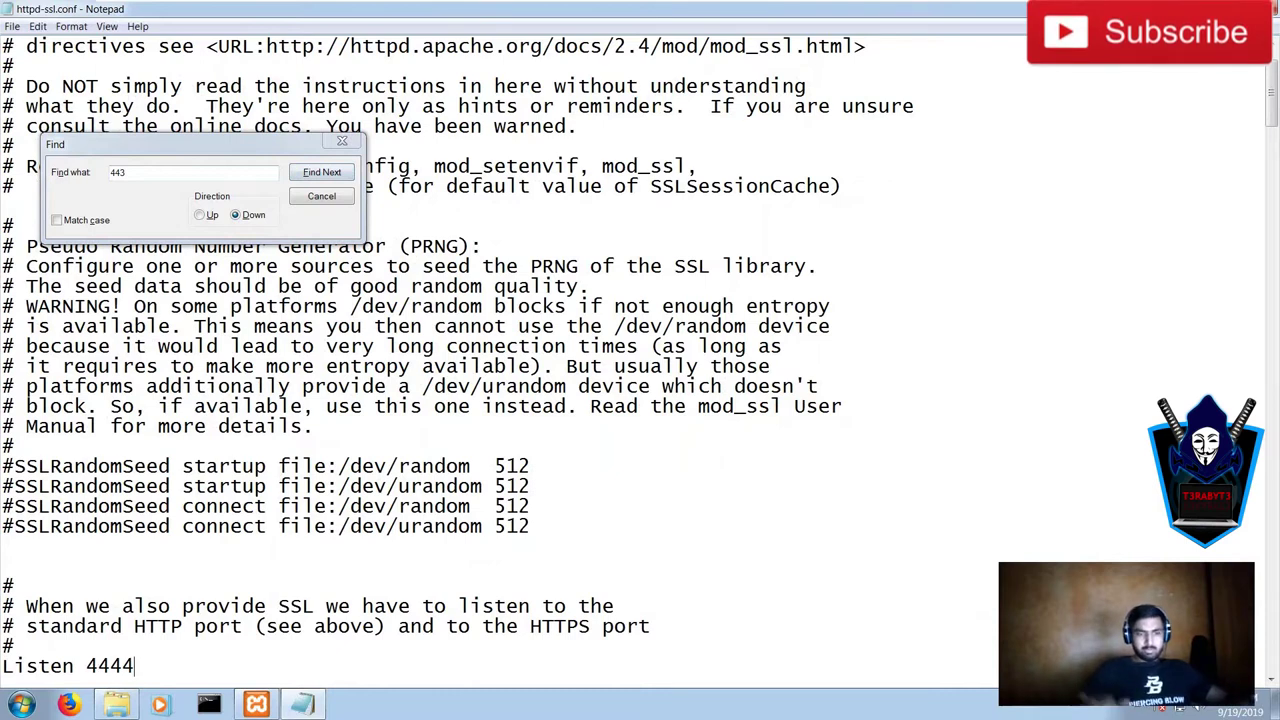
Step: Find the next "443" and set the port in the VirtualHost _default_ tag to 4444
{"action": "left_click", "coordinate": [322, 172]}
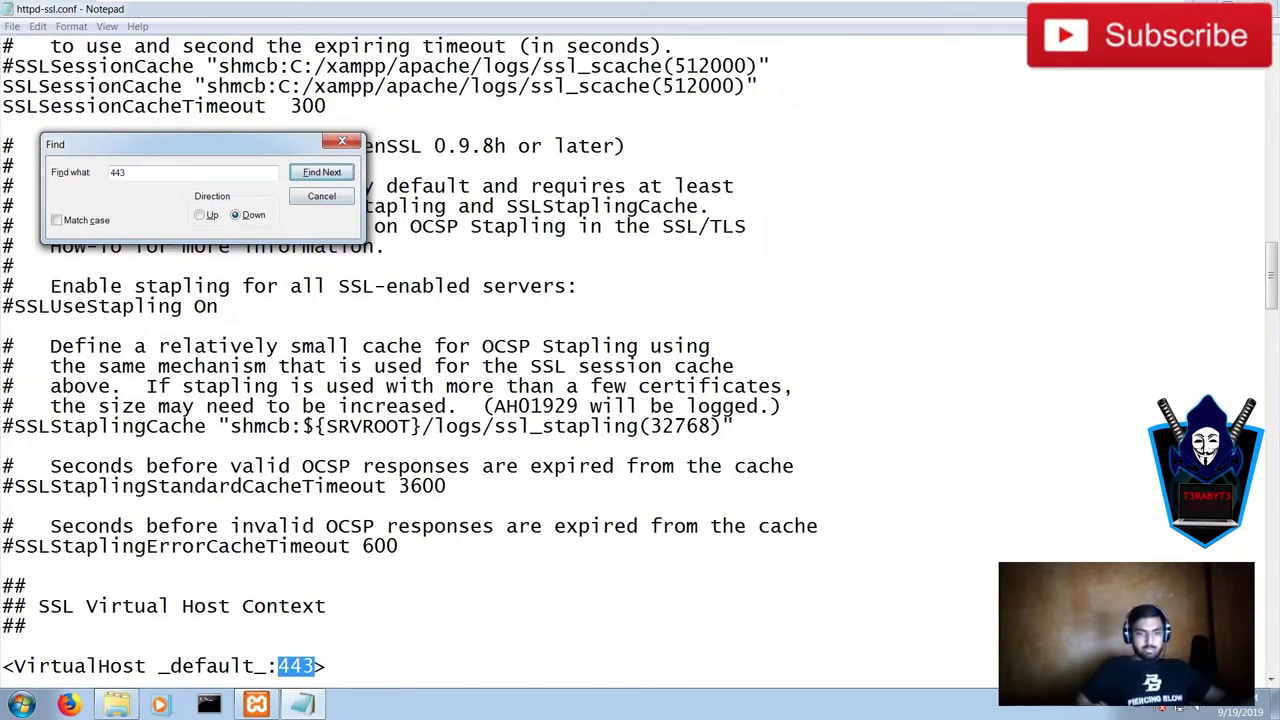
{"action": "double_click", "coordinate": [296, 666]}
{"action": "key", "text": "Down"}
{"action": "key", "text": "Up"}
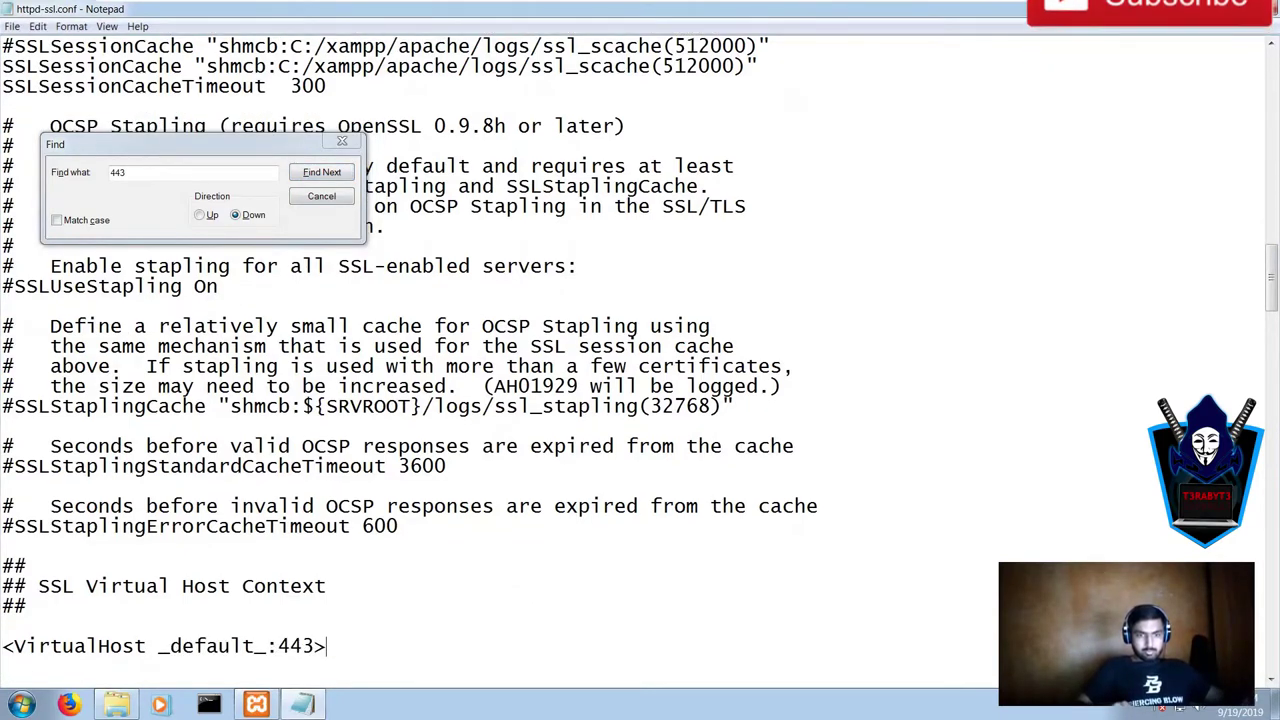
{"action": "key", "text": "Left"}
{"action": "key", "text": "BackSpace"}
{"action": "type", "text": "44"}
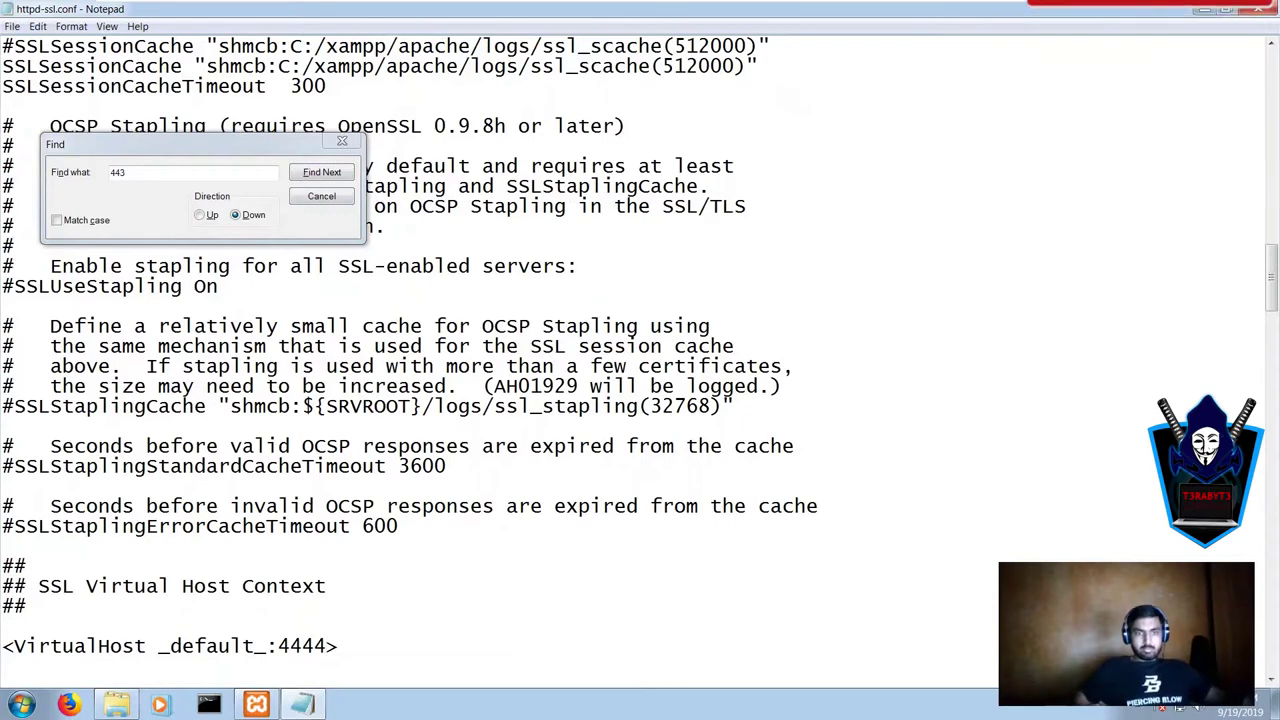
{"action": "left_click", "coordinate": [321, 172]}
{"action": "left_click", "coordinate": [363, 666]}
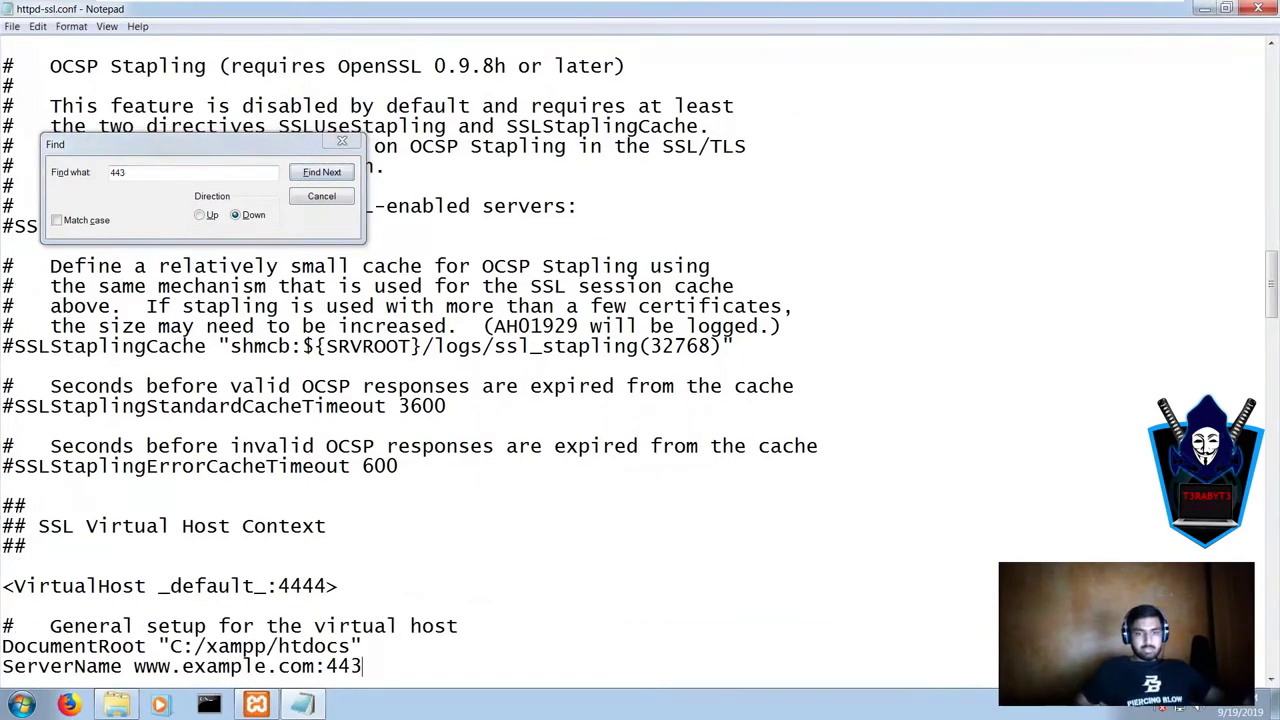
{"action": "key", "text": "BackSpace"}
{"action": "type", "text": "7"}
{"action": "key", "text": "BackSpace"}
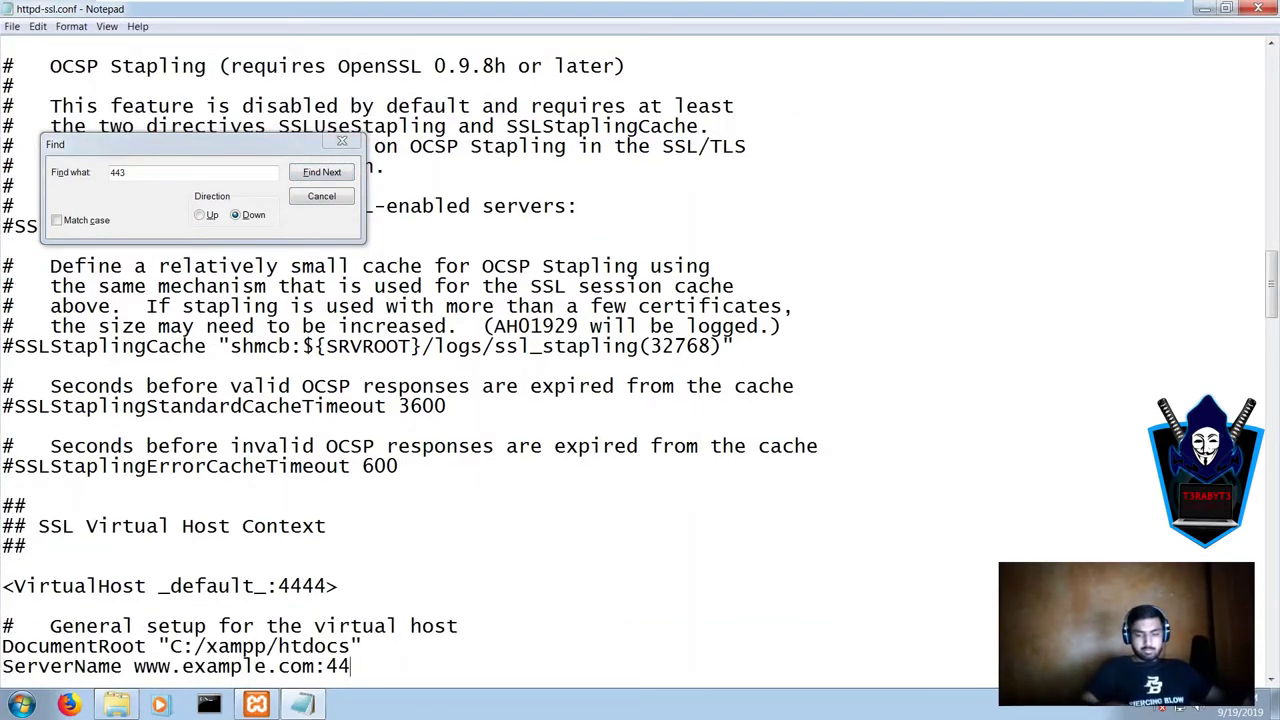
{"action": "type", "text": "44"}
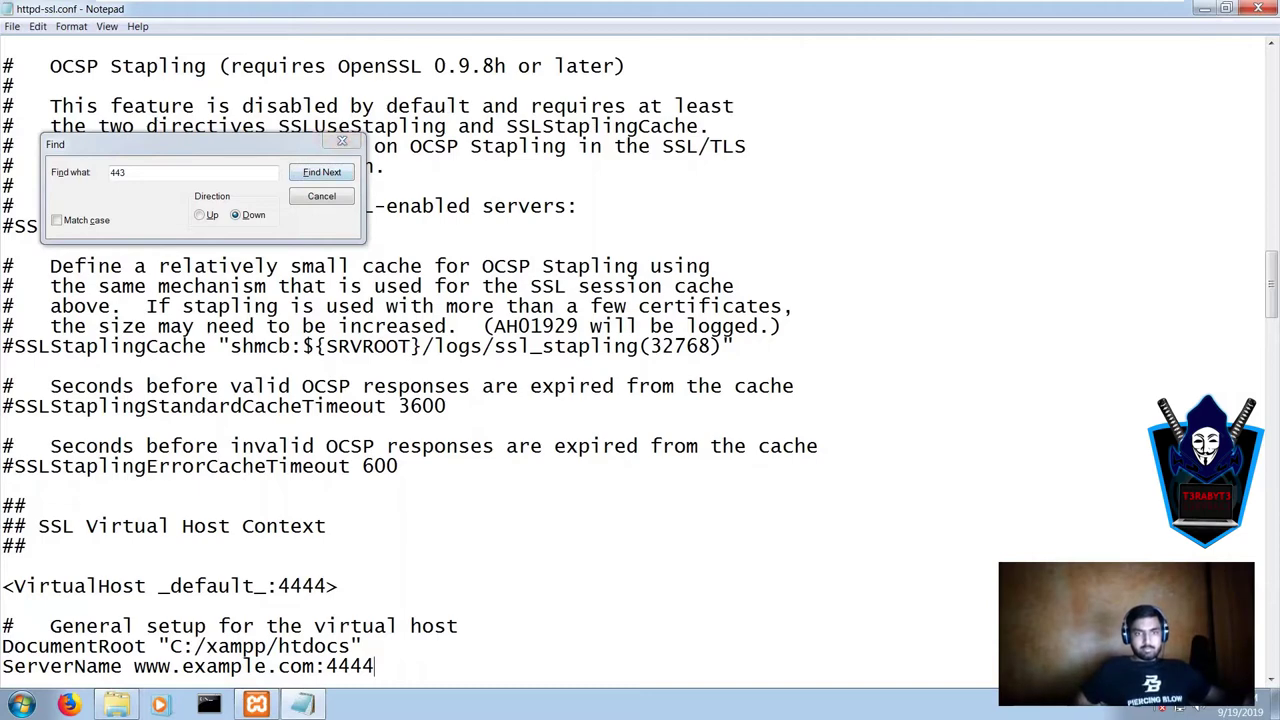
Step: Check for any further "443" entries, and save and close httpd-ssl.conf
{"action": "key", "text": "F3"}
{"action": "key", "text": "Return"}
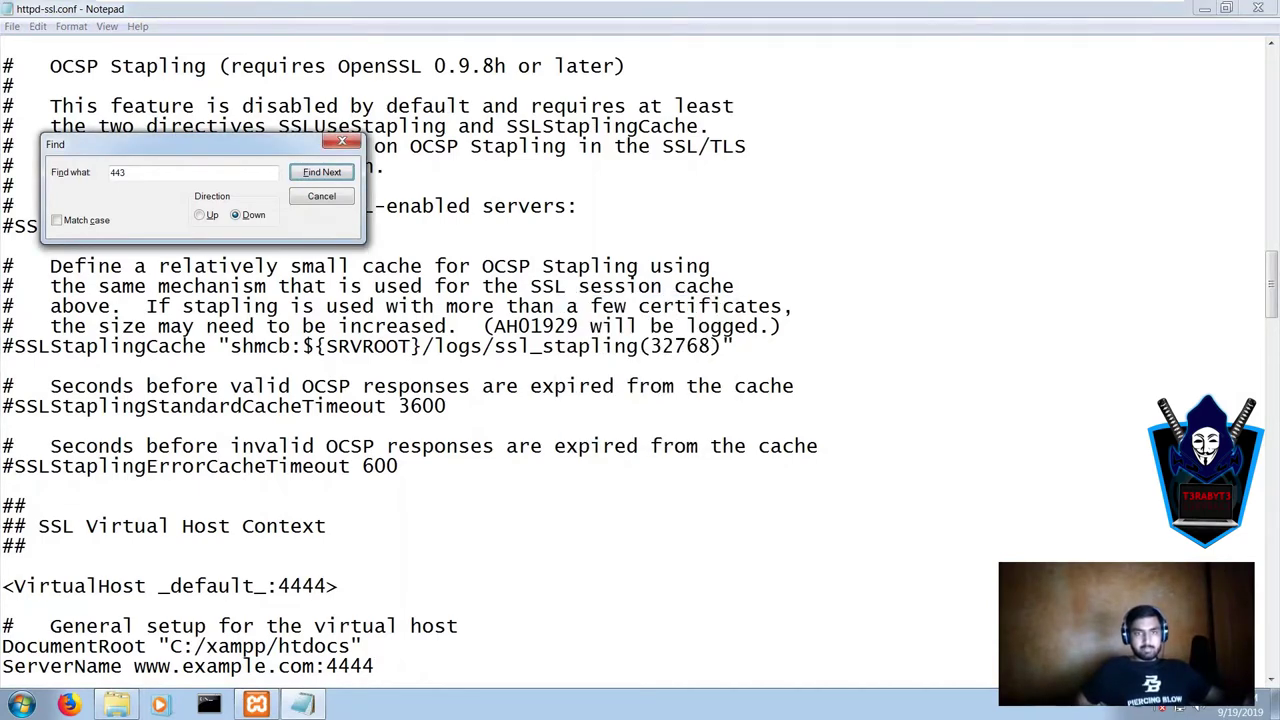
{"action": "key", "text": "Escape"}
{"action": "left_click", "coordinate": [12, 27]}
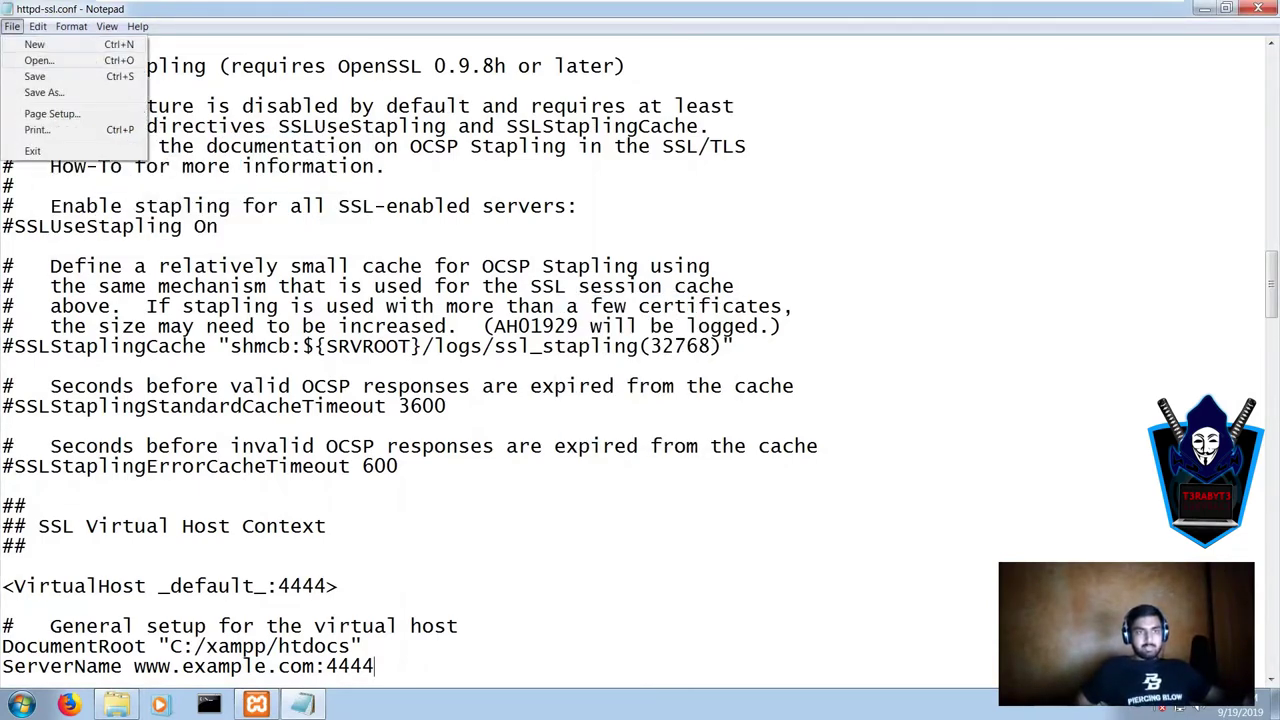
{"action": "left_click", "coordinate": [36, 76]}
{"action": "left_click", "coordinate": [580, 207]}
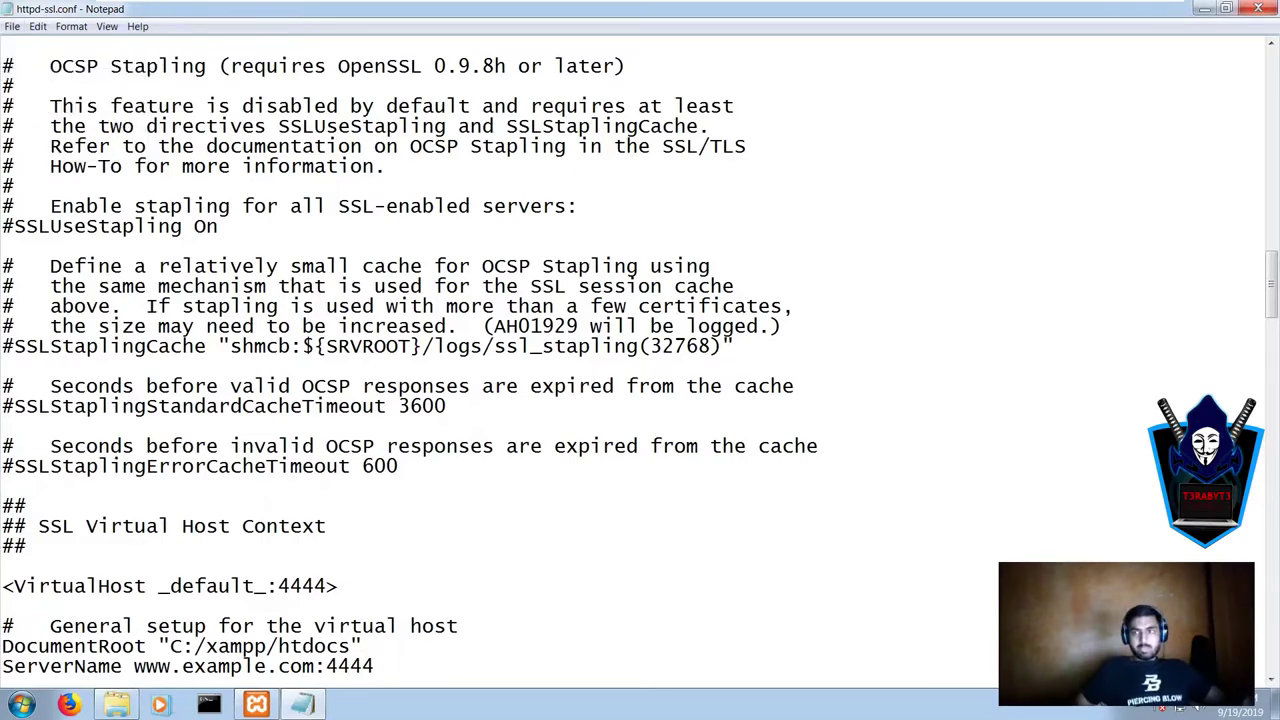
{"action": "left_click", "coordinate": [1258, 8]}
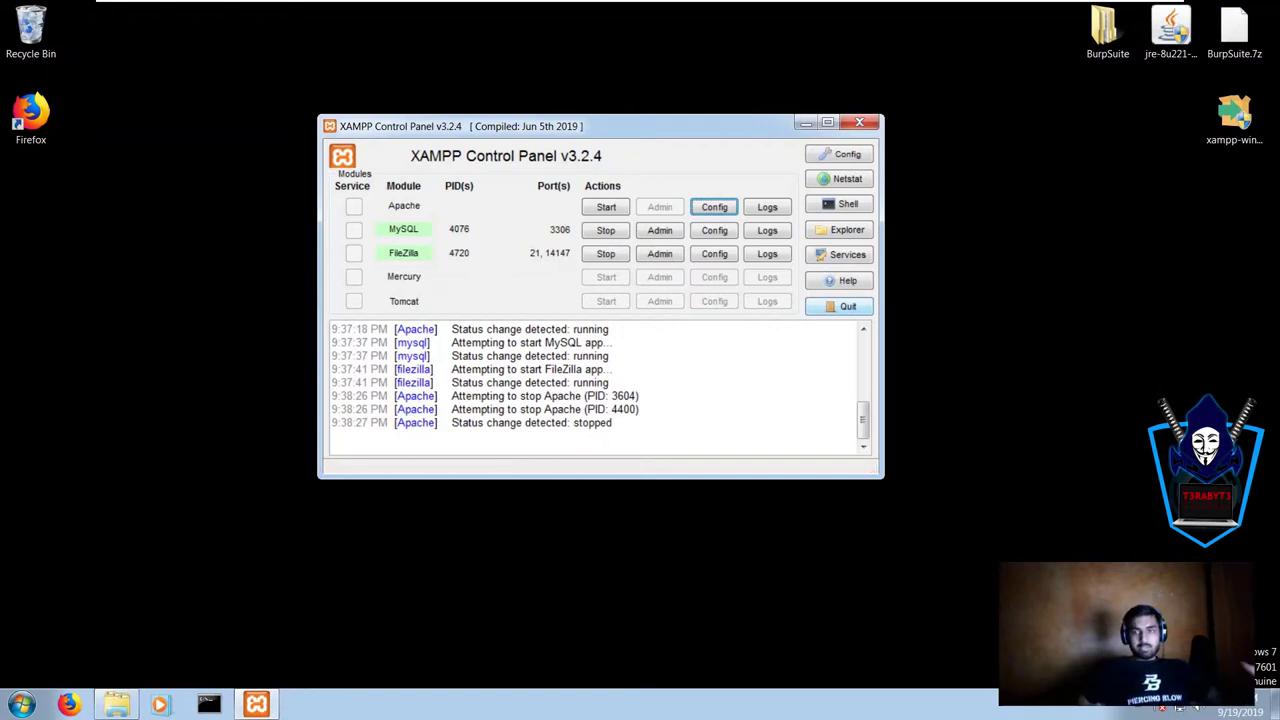
Step: Pin the XAMPP Control Panel to the Windows taskbar and close its window
{"action": "right_click", "coordinate": [256, 704]}
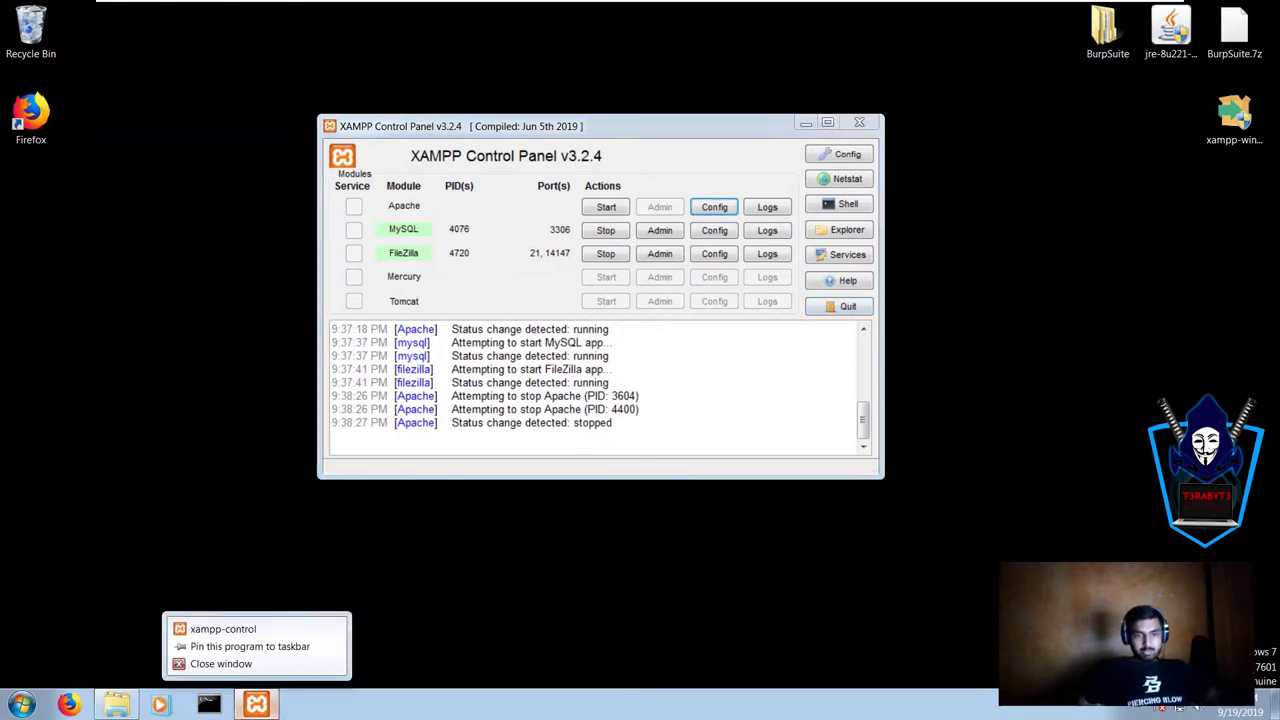
{"action": "left_click", "coordinate": [250, 647]}
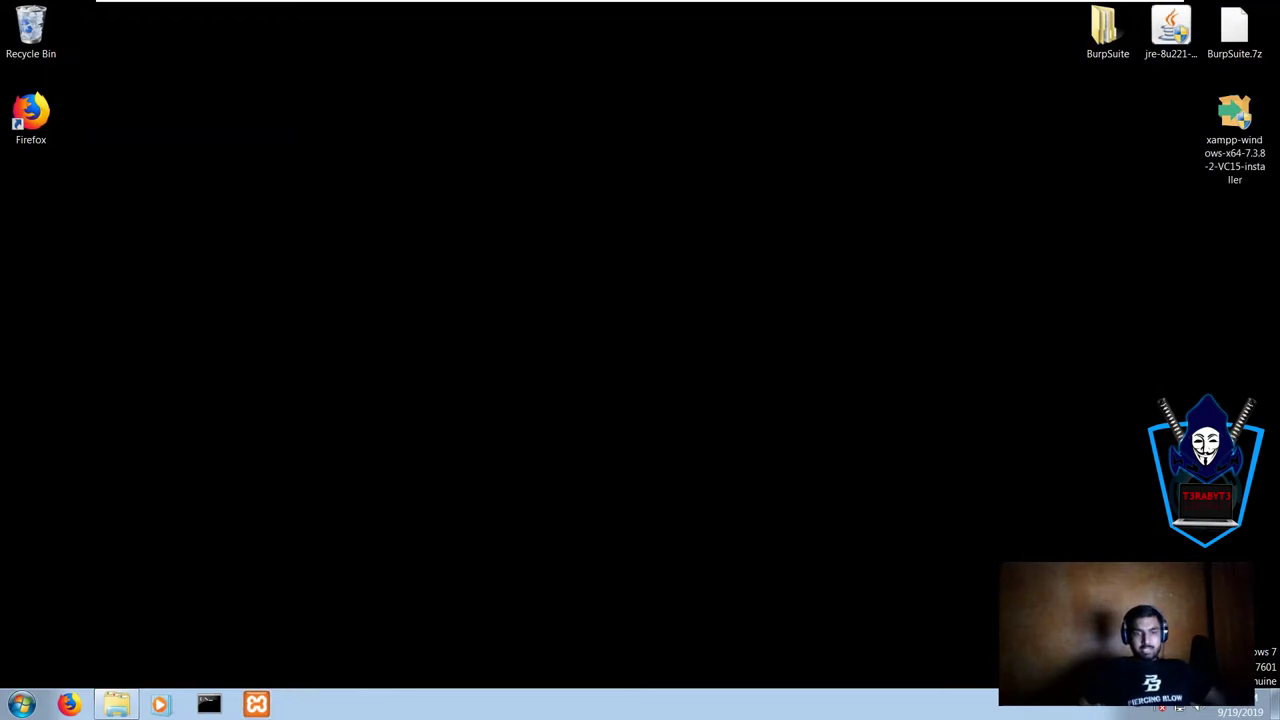
Step: Reopen the XAMPP Control Panel and start the Apache module
{"action": "left_click", "coordinate": [256, 704]}
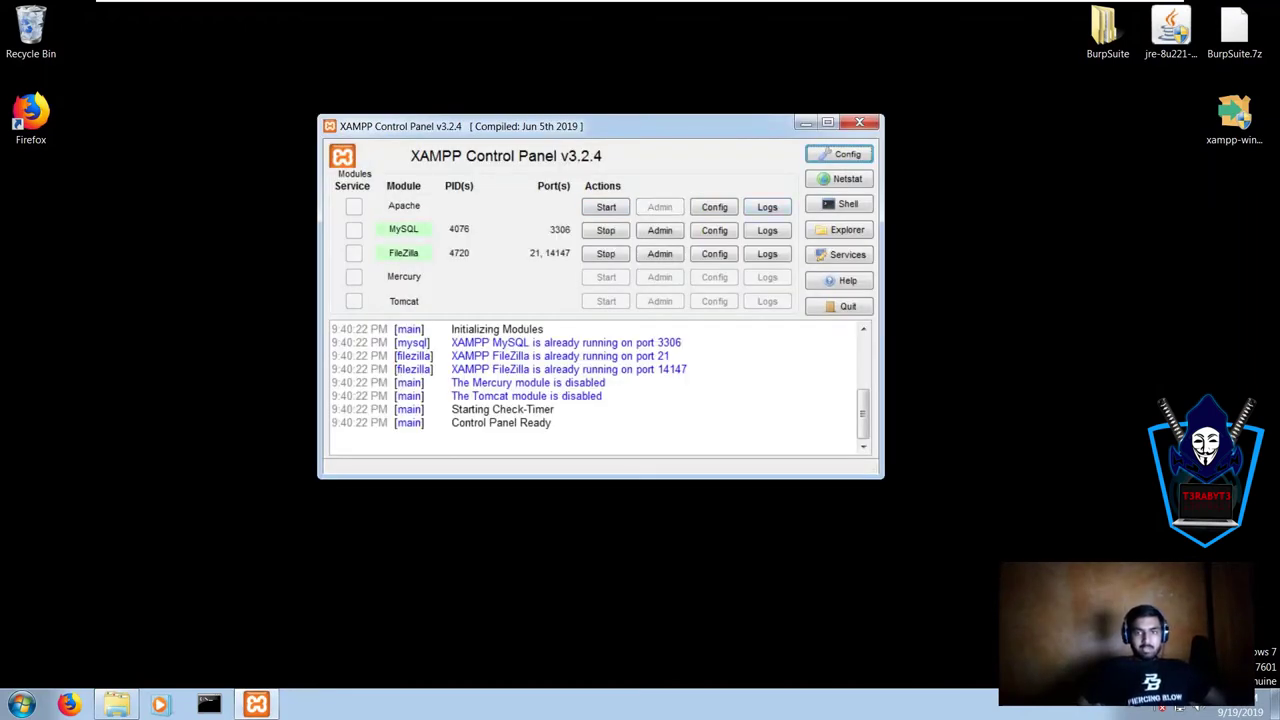
{"action": "left_click", "coordinate": [606, 206]}
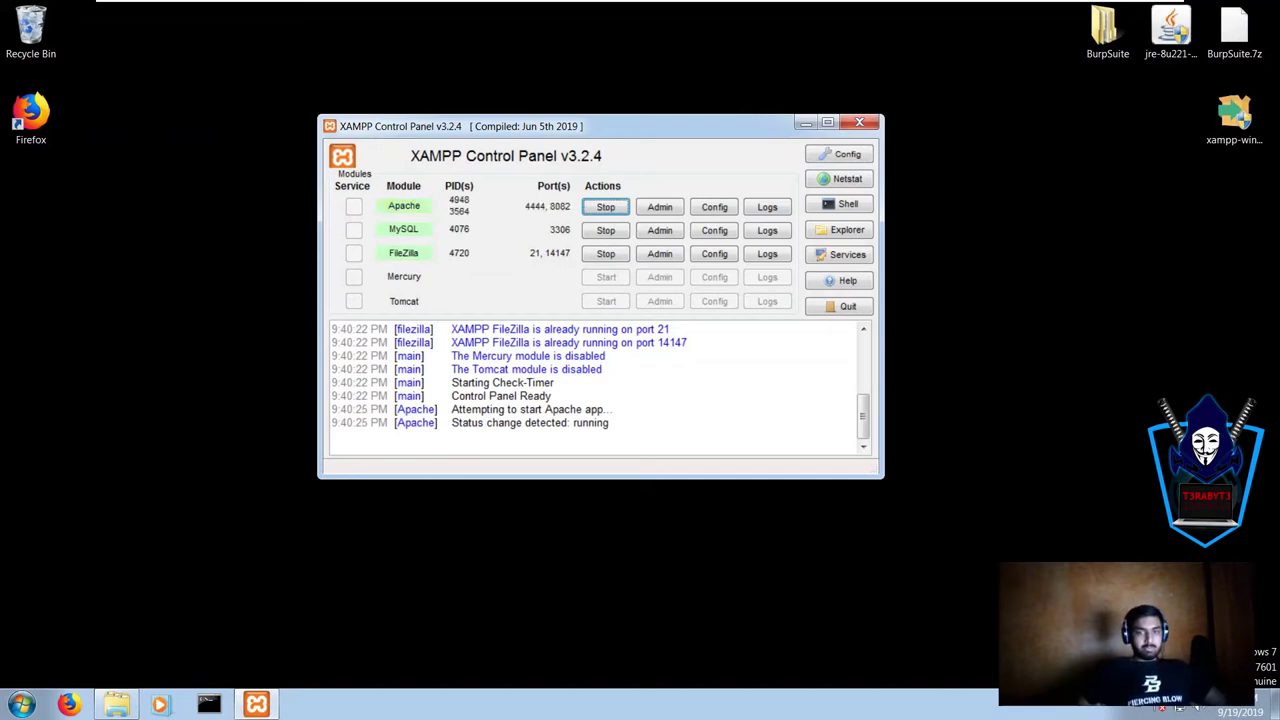
{"action": "left_click", "coordinate": [556, 383]}
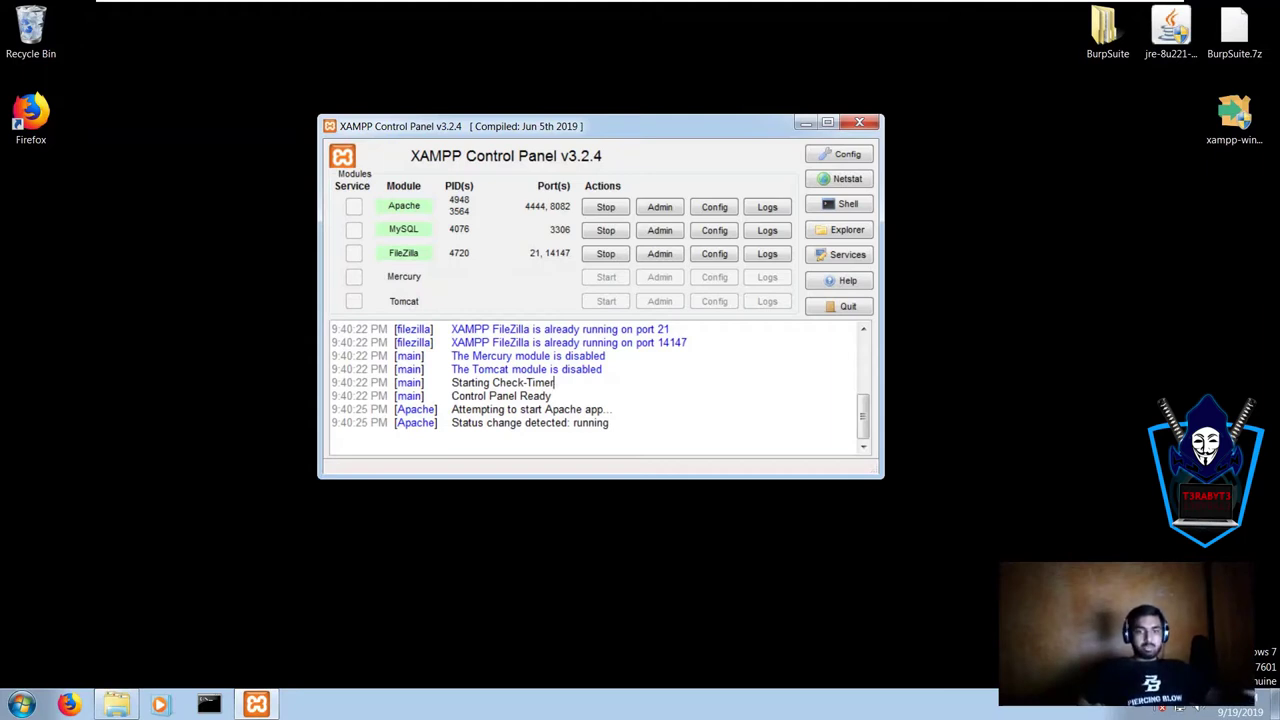
Step: Switch to Firefox and dismiss the default browser prompt without changing the default browser
{"action": "left_click", "coordinate": [69, 704]}
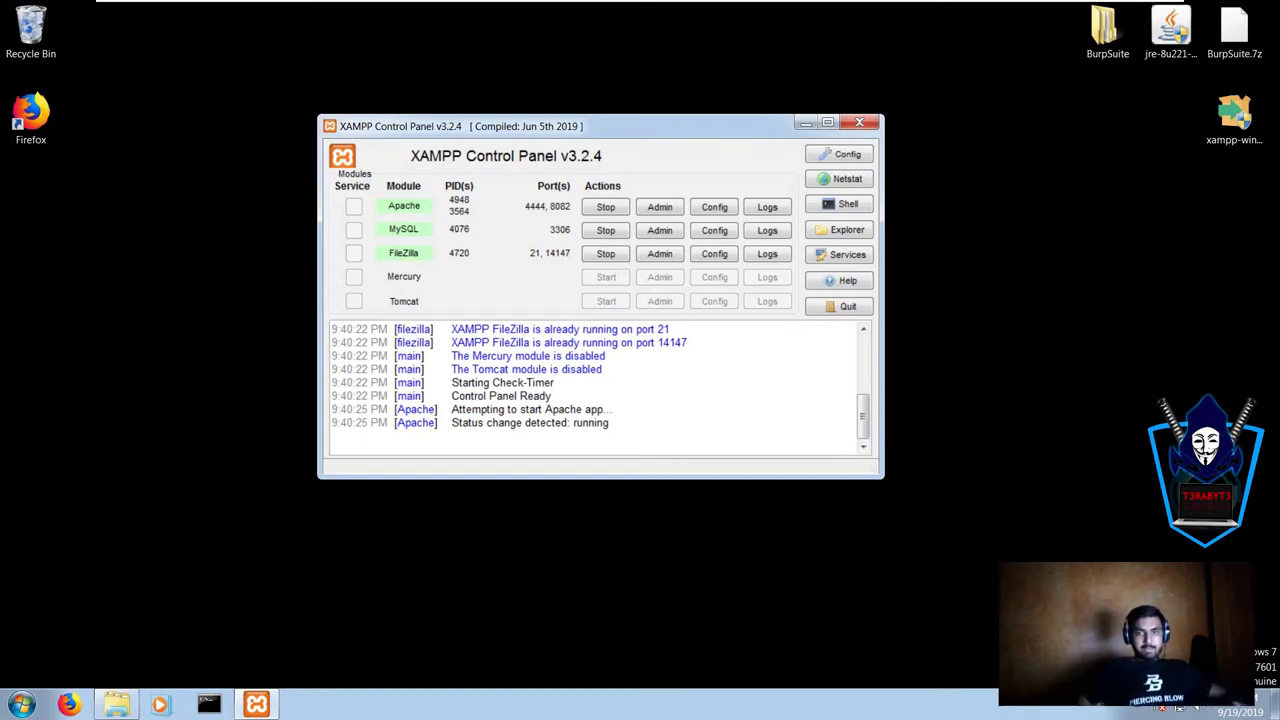
{"action": "left_click", "coordinate": [640, 570]}
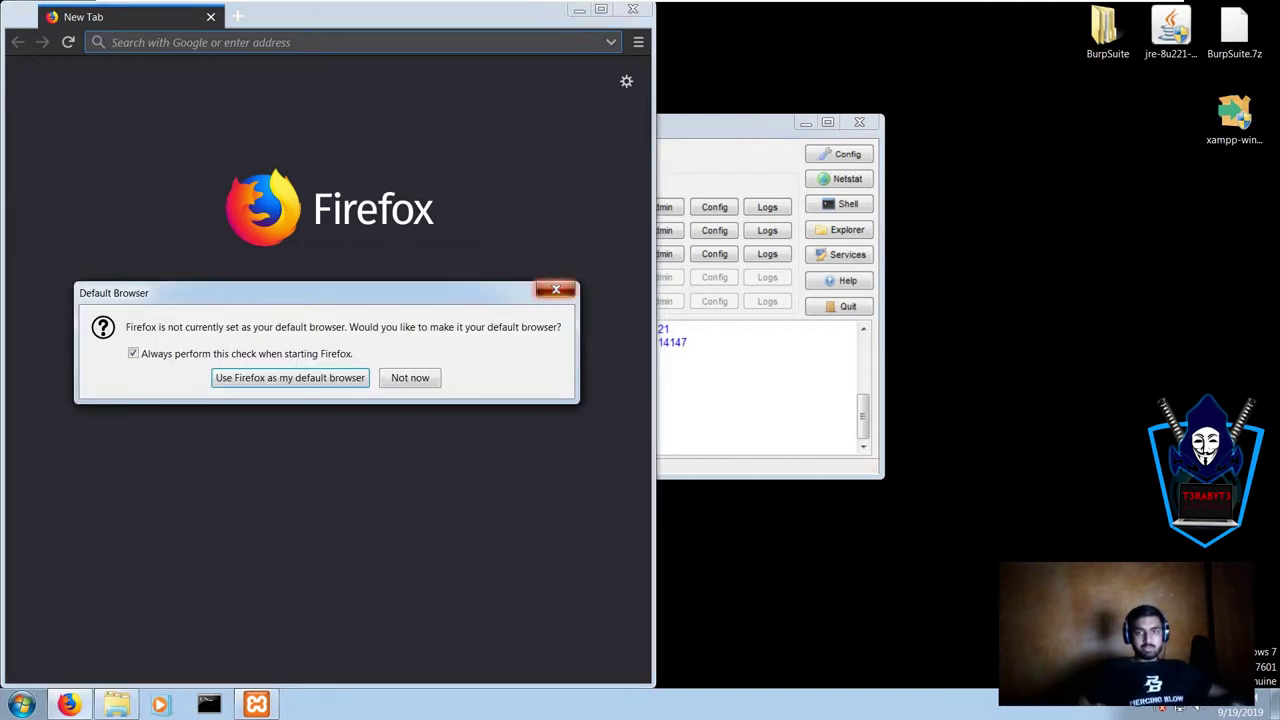
{"action": "left_click", "coordinate": [556, 290]}
Step: Search Firefox's options for "network" and confirm the connection settings with the system proxy option selected
{"action": "left_click", "coordinate": [626, 82]}
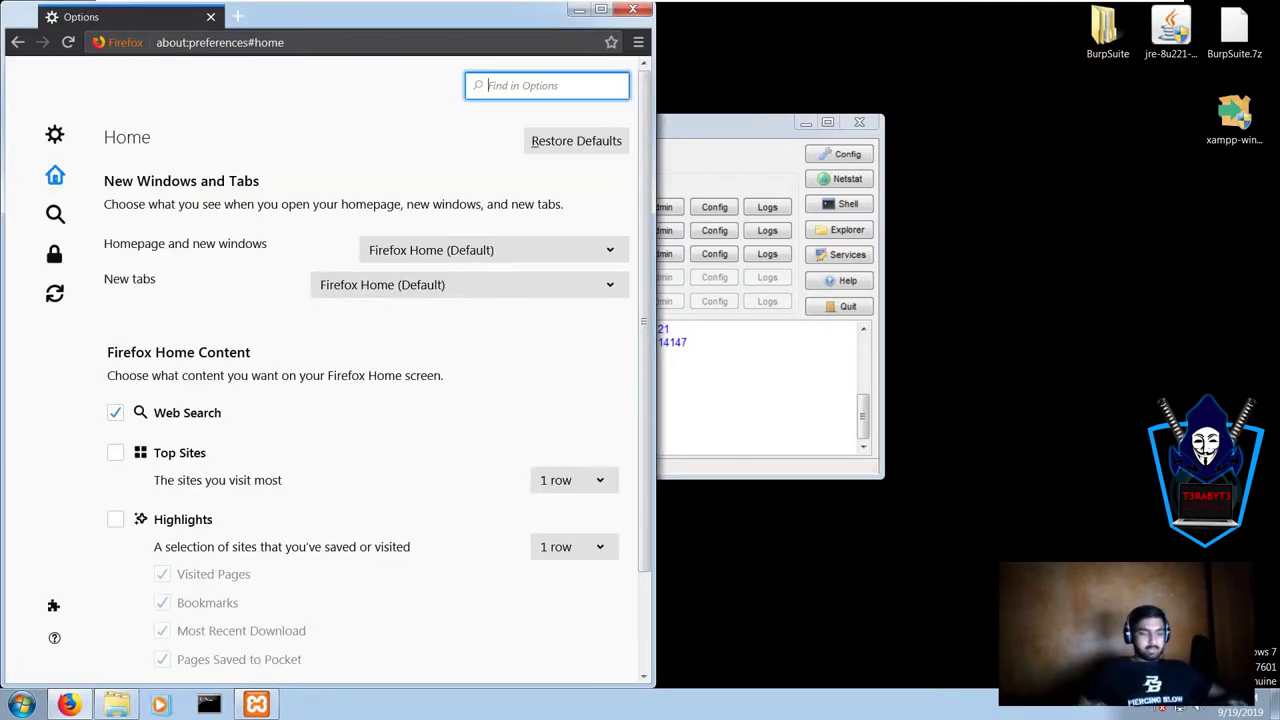
{"action": "type", "text": "networki"}
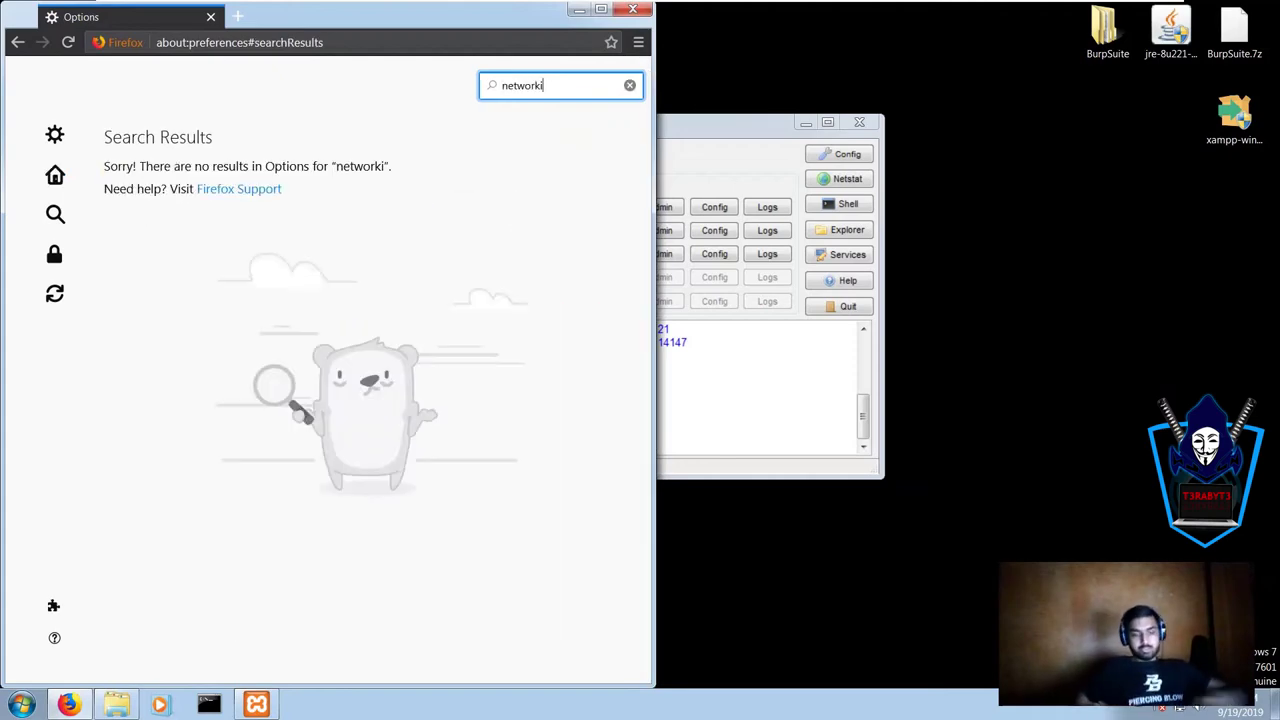
{"action": "key", "text": "BackSpace"}
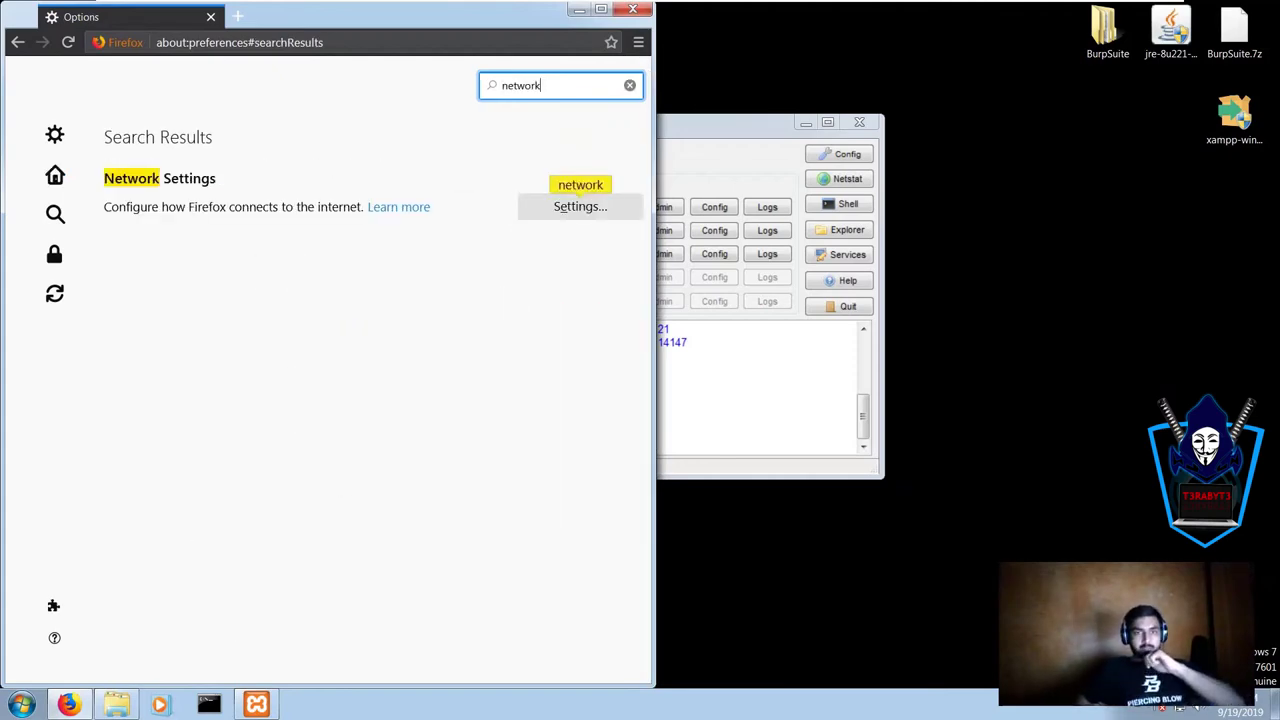
{"action": "left_click", "coordinate": [580, 206]}
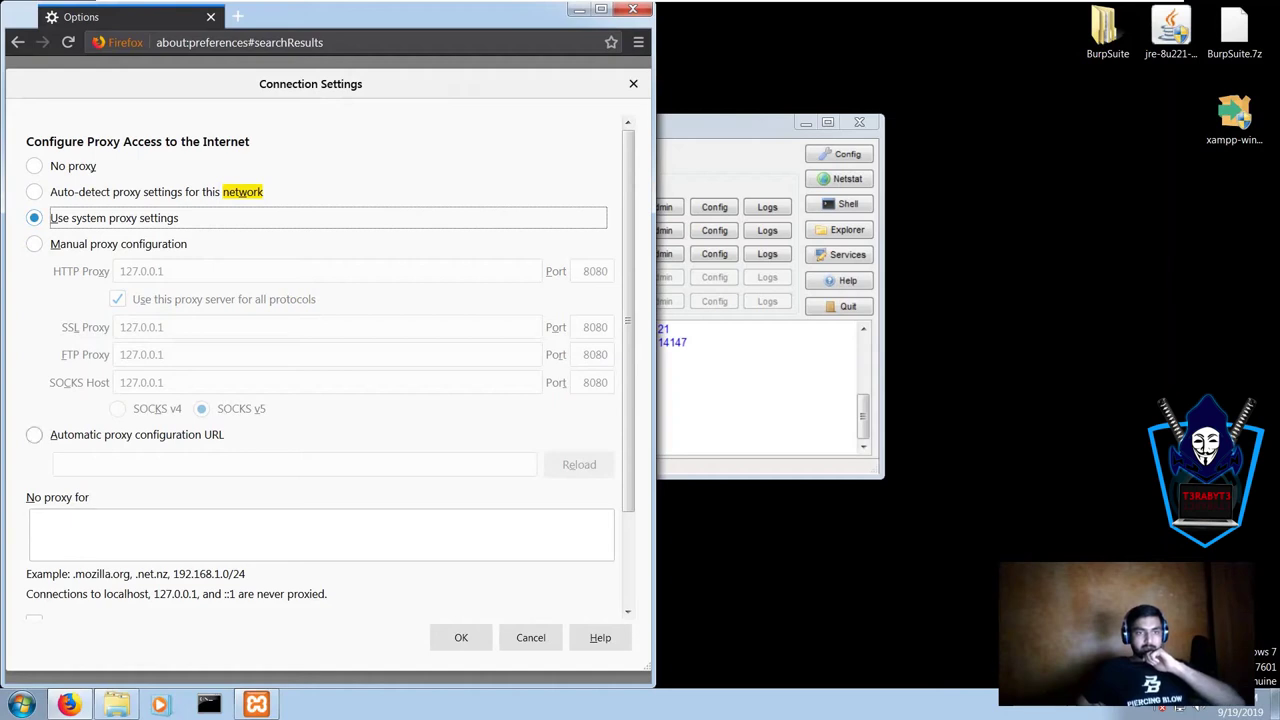
{"action": "left_click", "coordinate": [461, 637]}
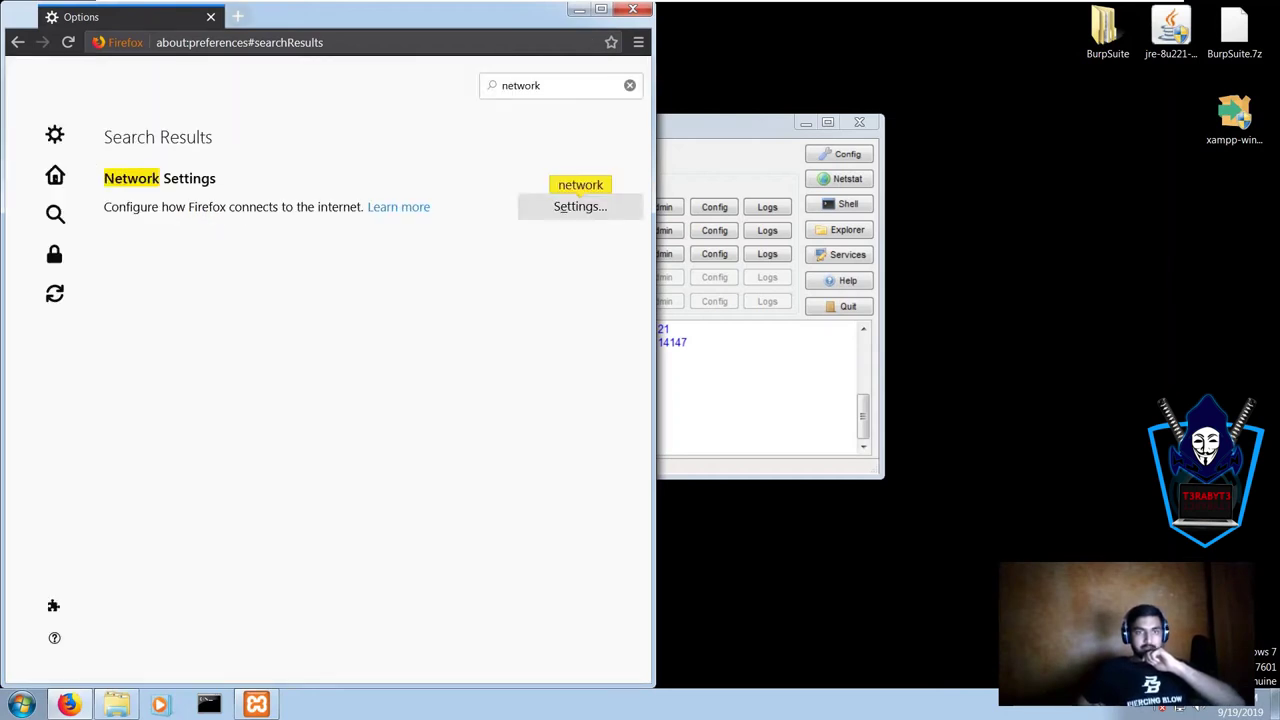
Step: Replace the Options tab with a new tab and load localhost:8082 in it
{"action": "left_click", "coordinate": [238, 16]}
{"action": "left_click", "coordinate": [211, 17]}
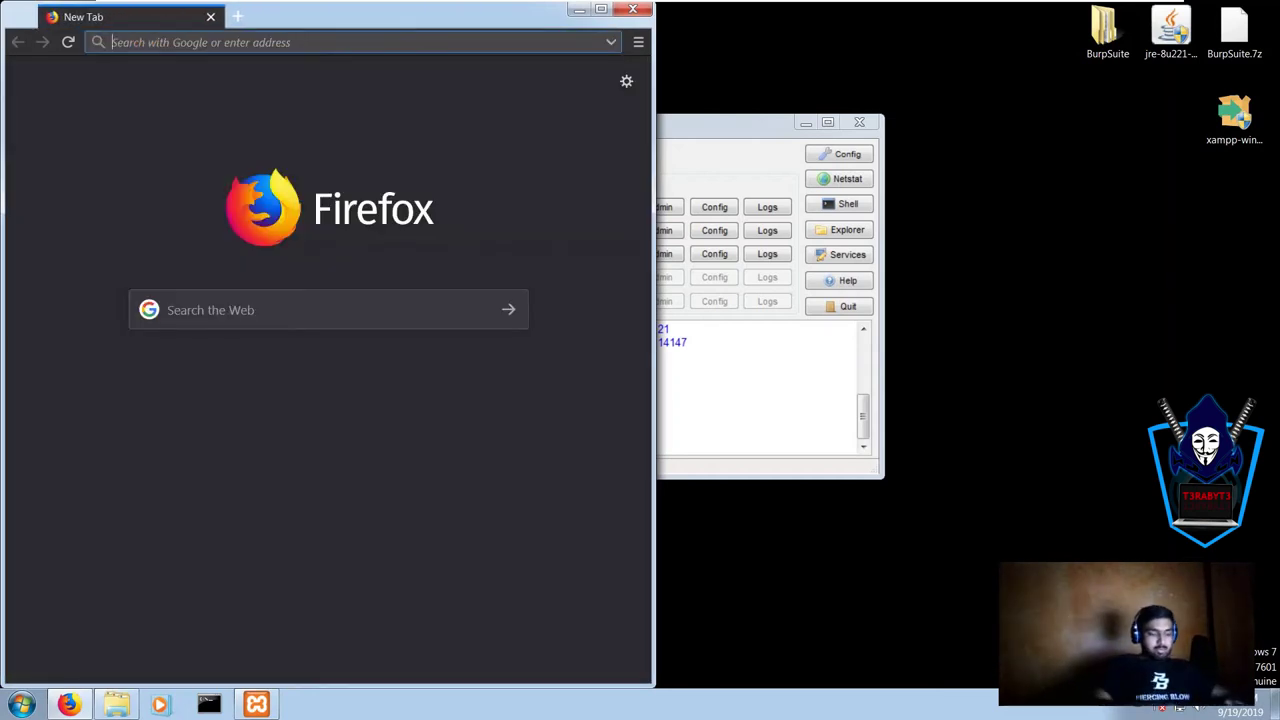
{"action": "type", "text": "localohst"}
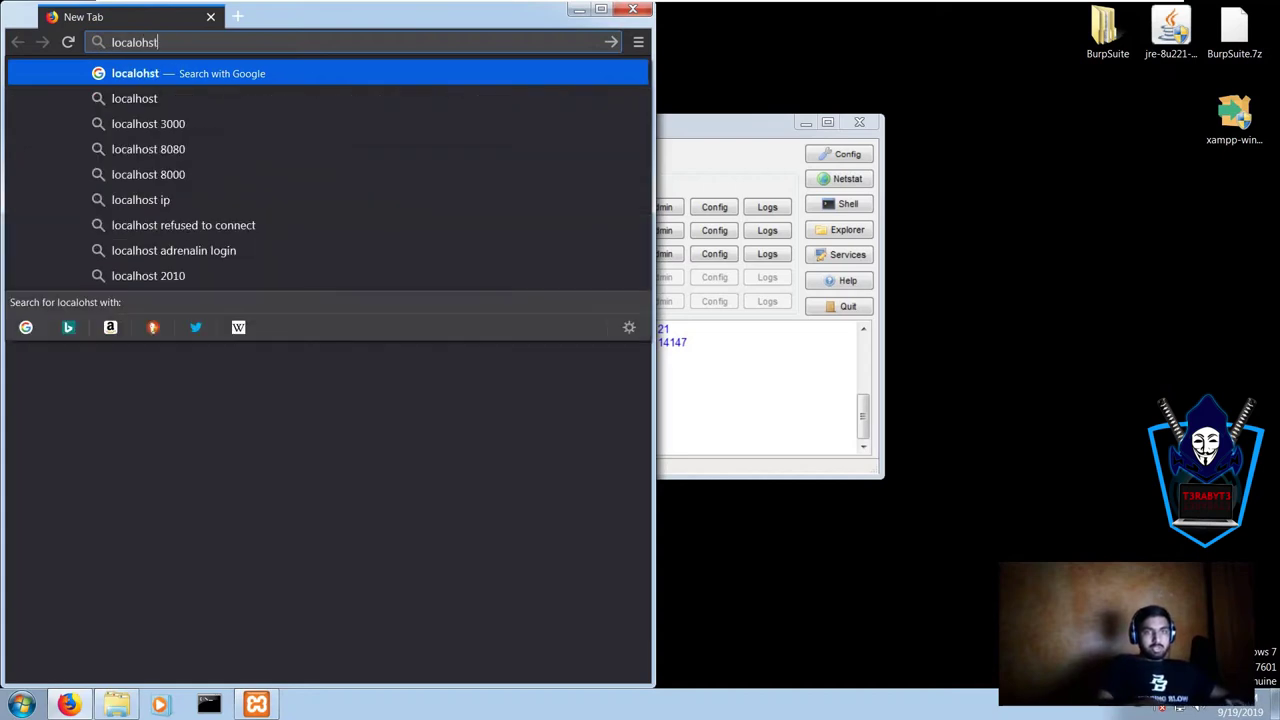
{"action": "key", "text": "BackSpace"}
{"action": "key", "text": "BackSpace"}
{"action": "key", "text": "BackSpace"}
{"action": "key", "text": "BackSpace"}
{"action": "type", "text": "ho"}
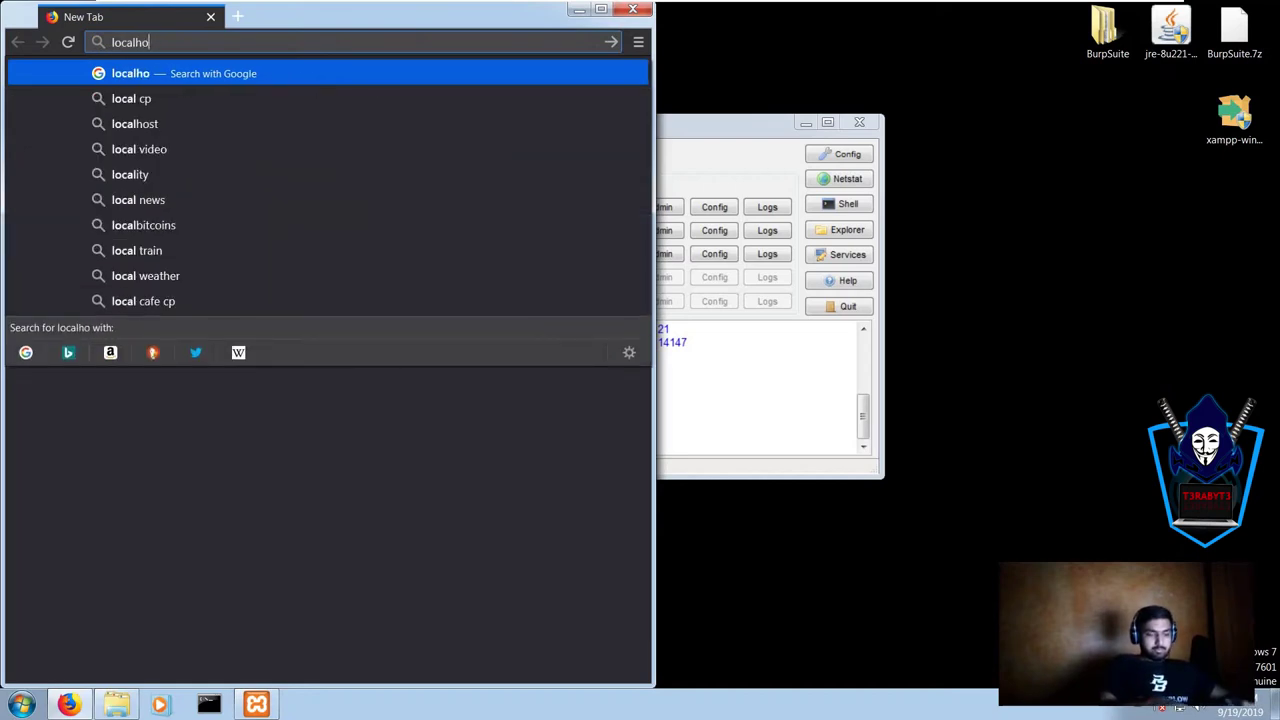
{"action": "type", "text": "st:8082"}
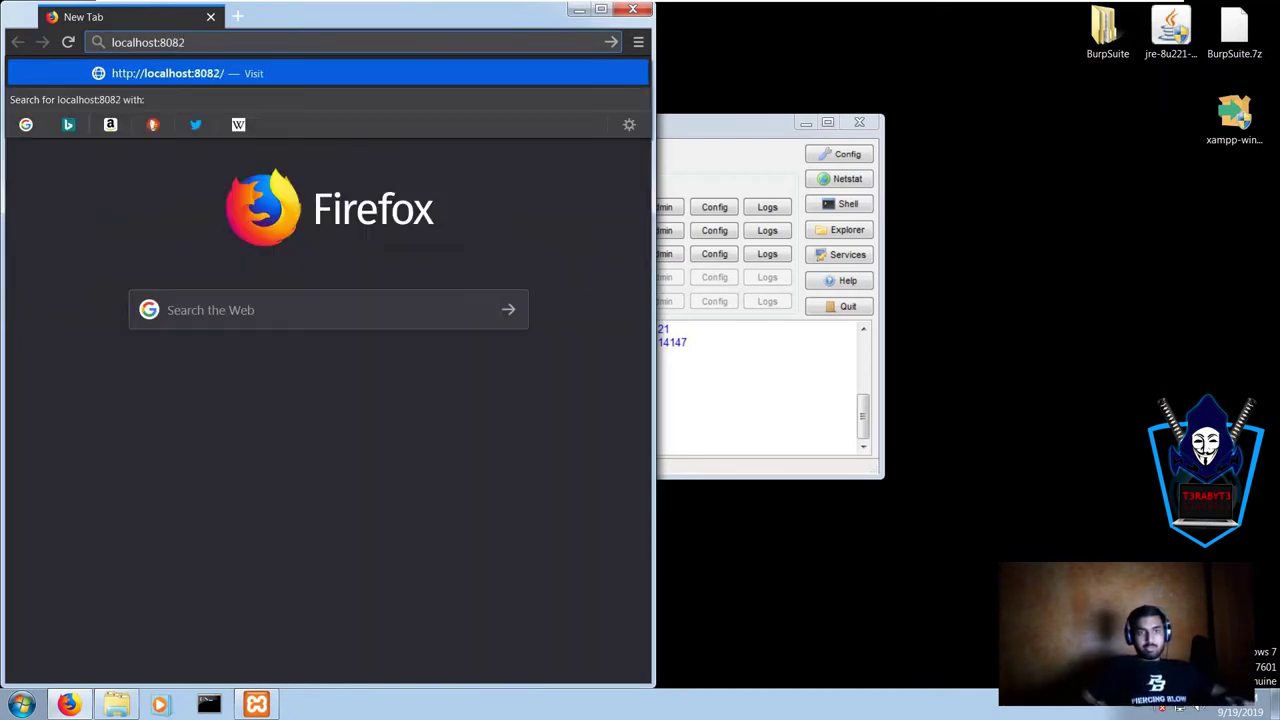
{"action": "key", "text": "ctrl+a"}
{"action": "key", "text": "Return"}
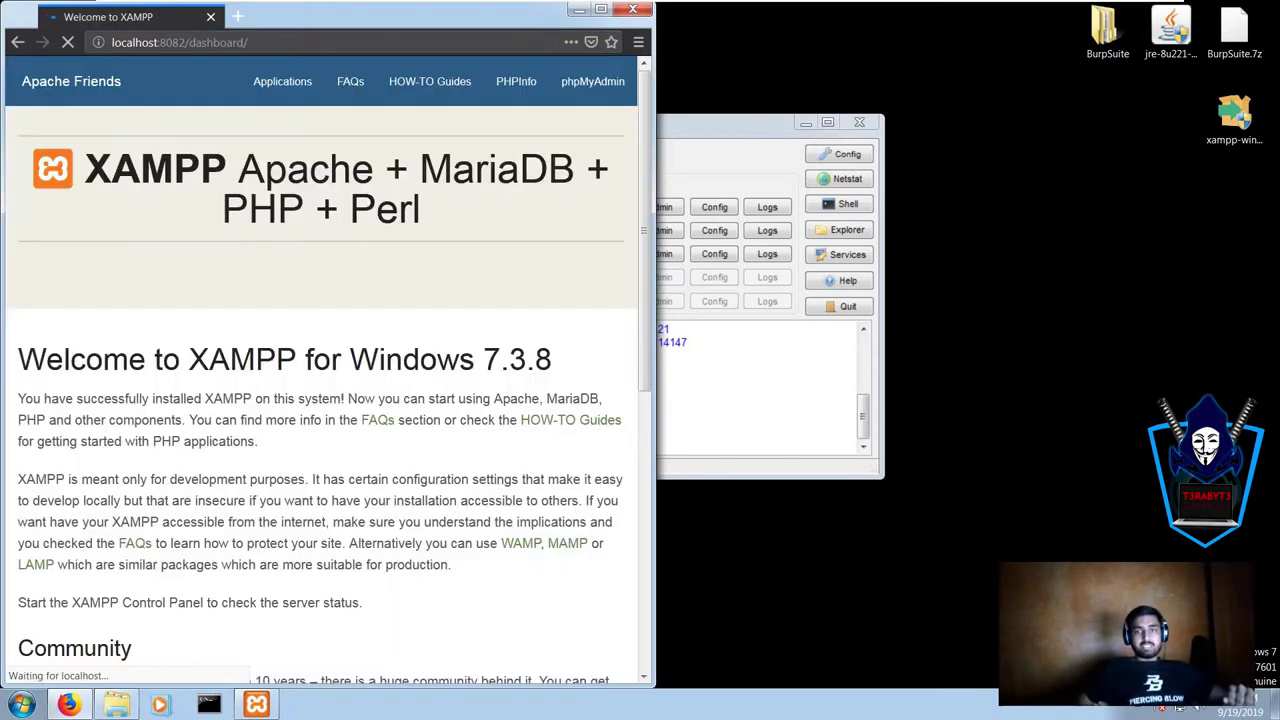
Step: Move the XAMPP Control Panel clear of the browser, and look up "4444" in Apache's httpd-ssl.conf, closing the file unchanged
{"action": "left_click_drag", "start_coordinate": [735, 122], "coordinate": [892, 125]}
{"action": "left_click_drag", "start_coordinate": [284, 42], "coordinate": [188, 42]}
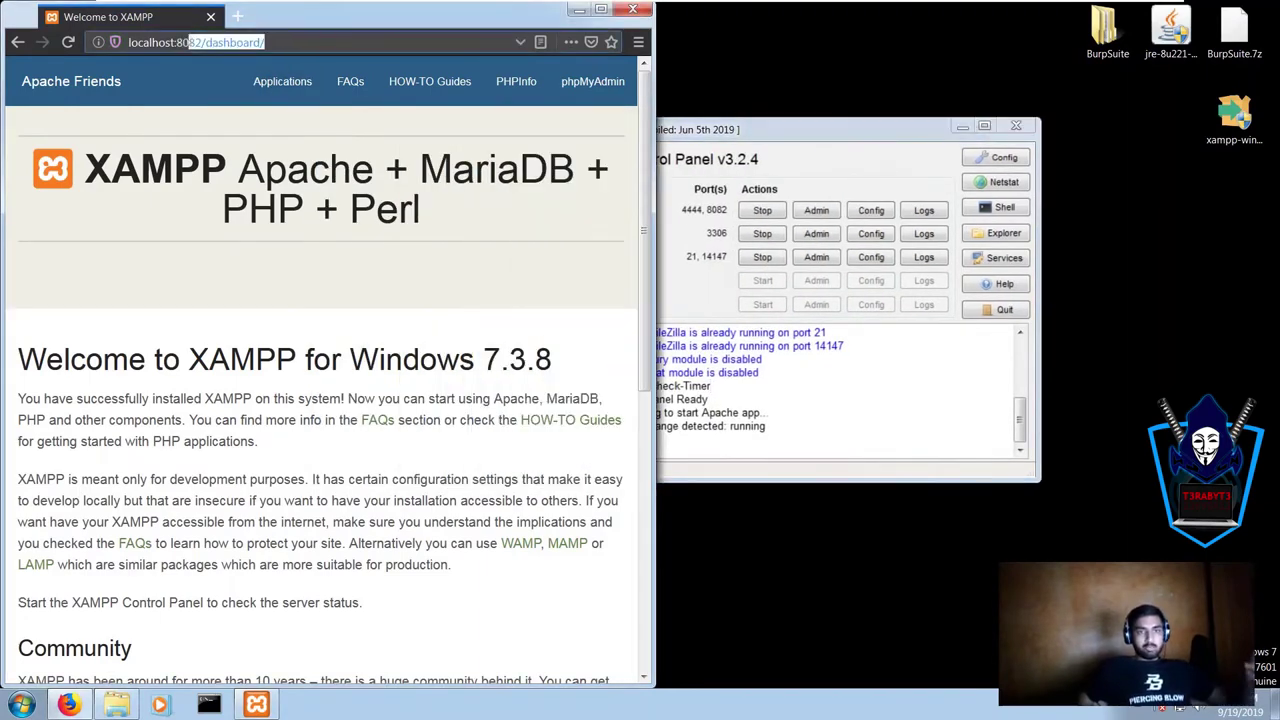
{"action": "left_click", "coordinate": [871, 210]}
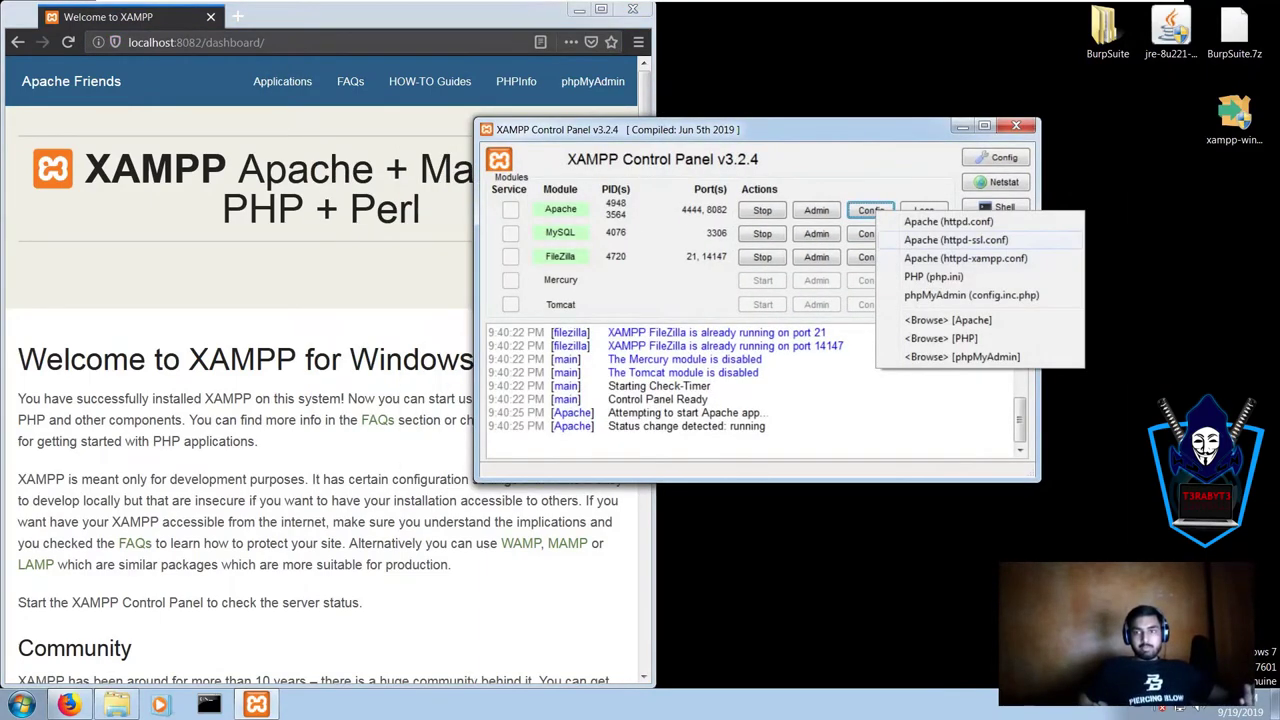
{"action": "left_click", "coordinate": [955, 240]}
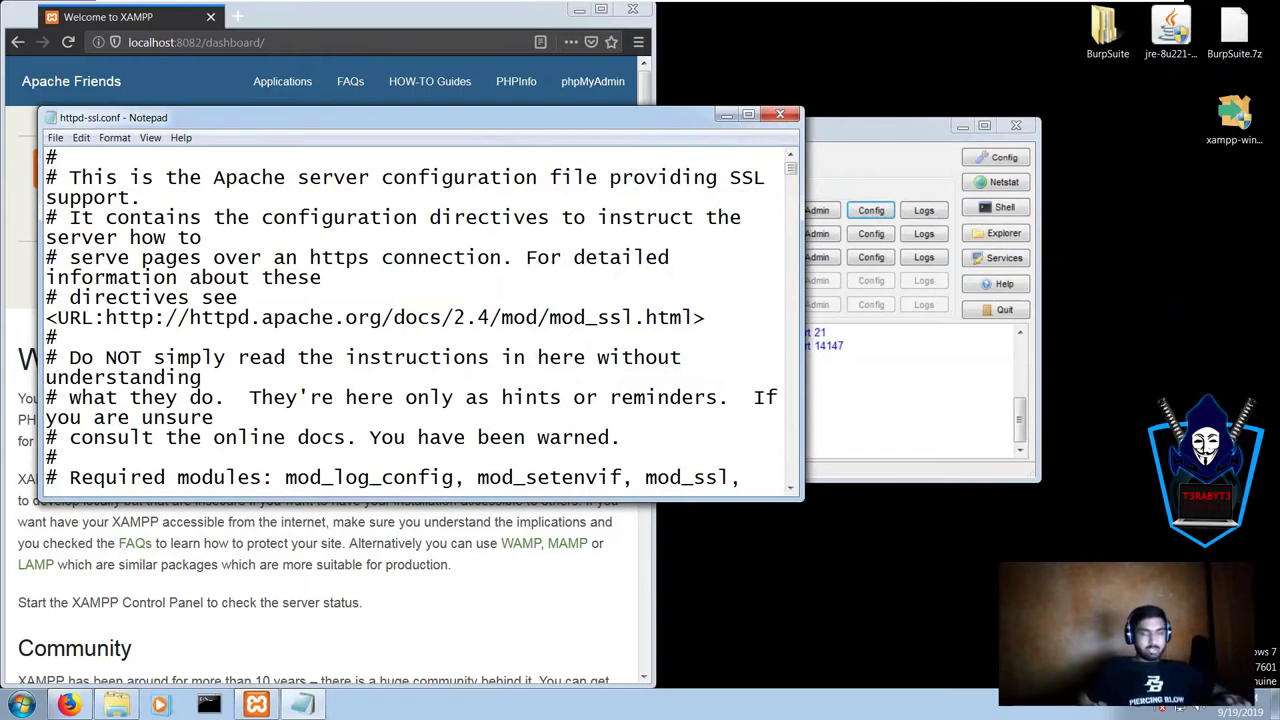
{"action": "left_click", "coordinate": [142, 198]}
{"action": "key", "text": "ctrl+f"}
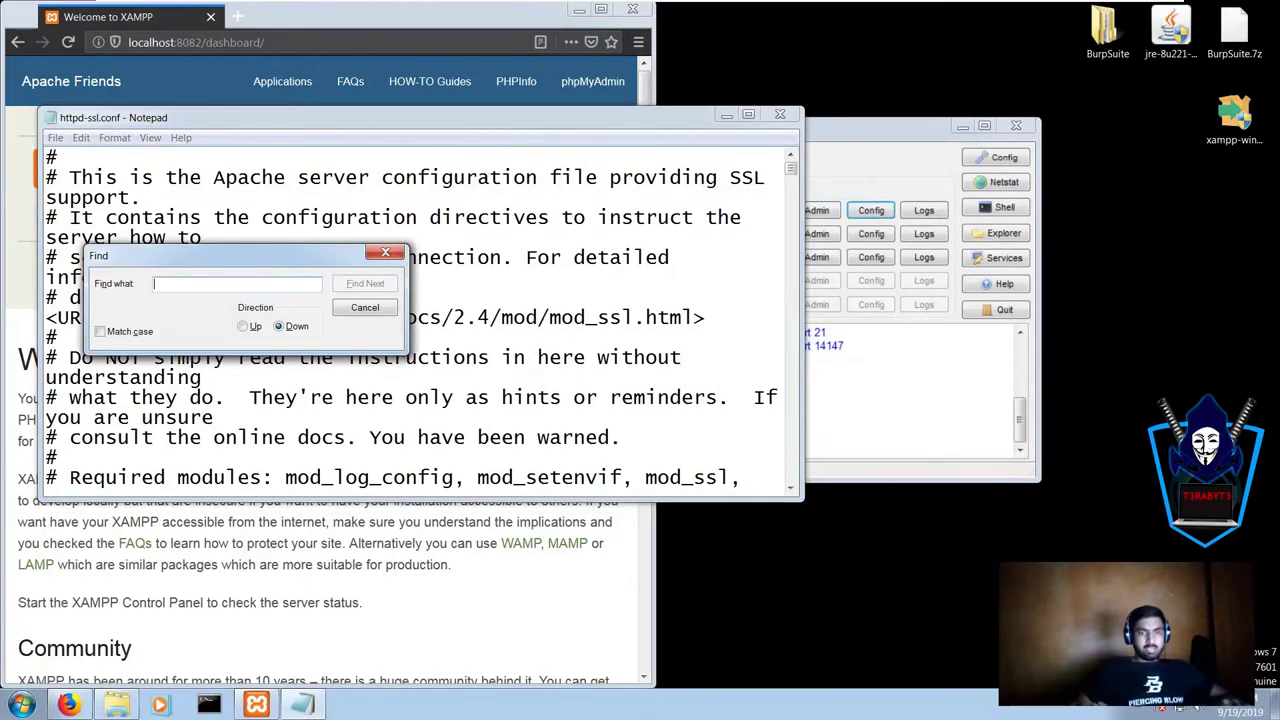
{"action": "type", "text": "4444"}
{"action": "key", "text": "Return"}
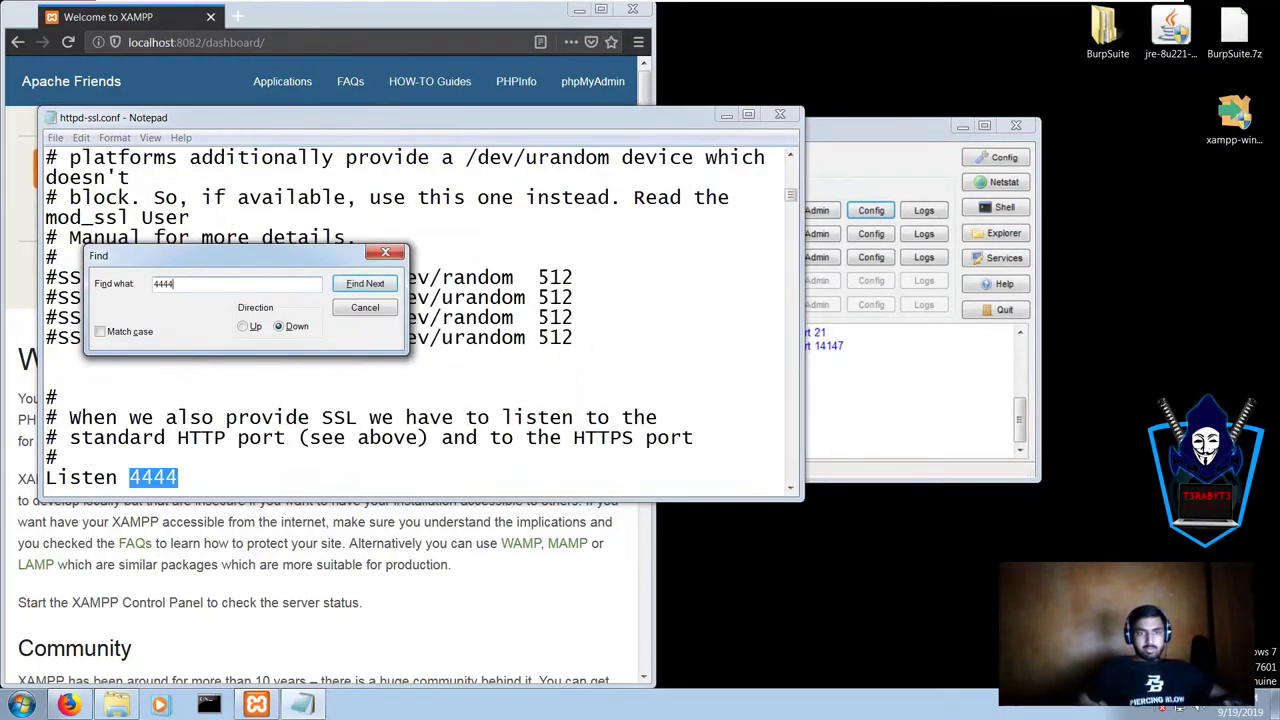
{"action": "left_click", "coordinate": [58, 458]}
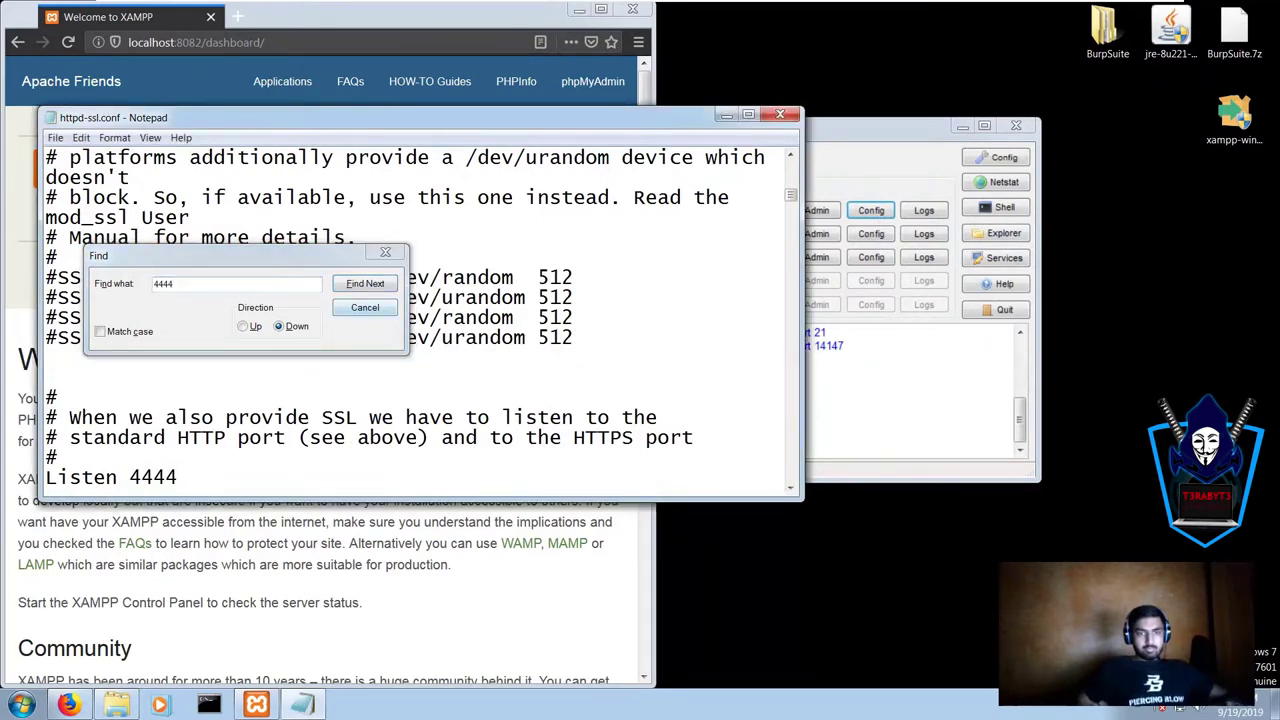
{"action": "left_click", "coordinate": [365, 308]}
{"action": "left_click", "coordinate": [780, 115]}
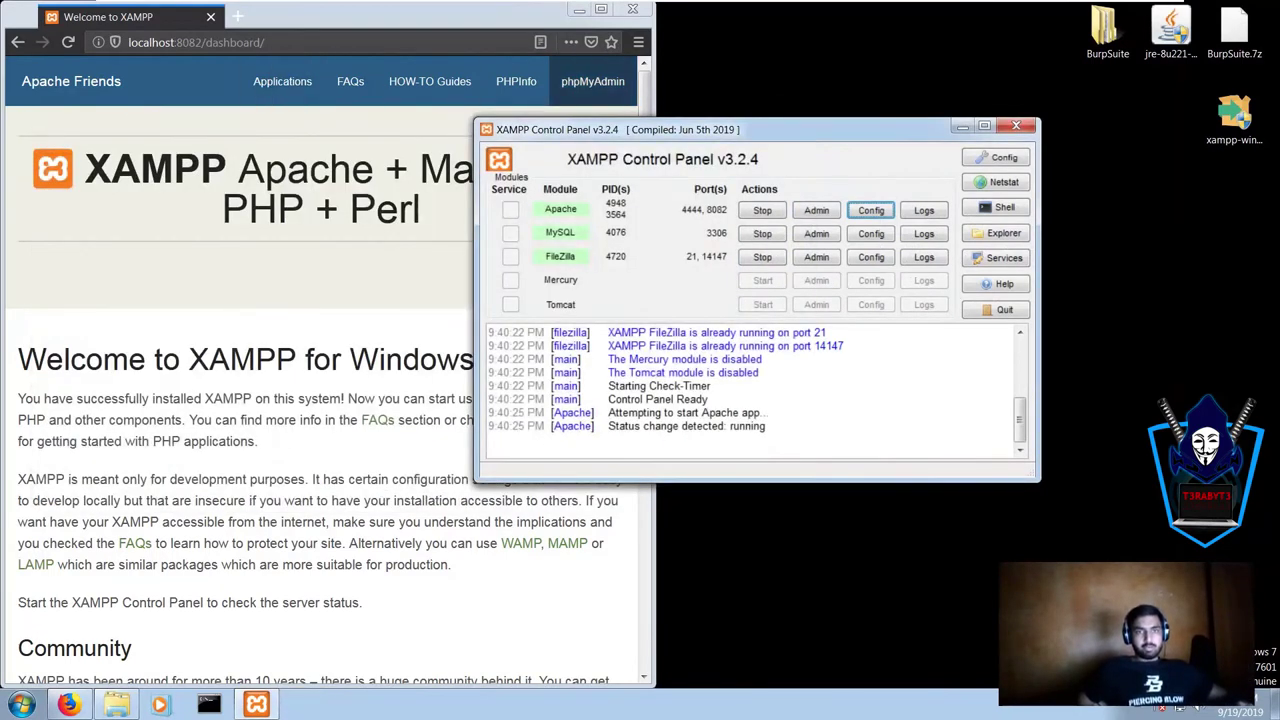
Step: Open another blank browser tab and move the XAMPP Control Panel over the browser window
{"action": "left_click", "coordinate": [372, 42]}
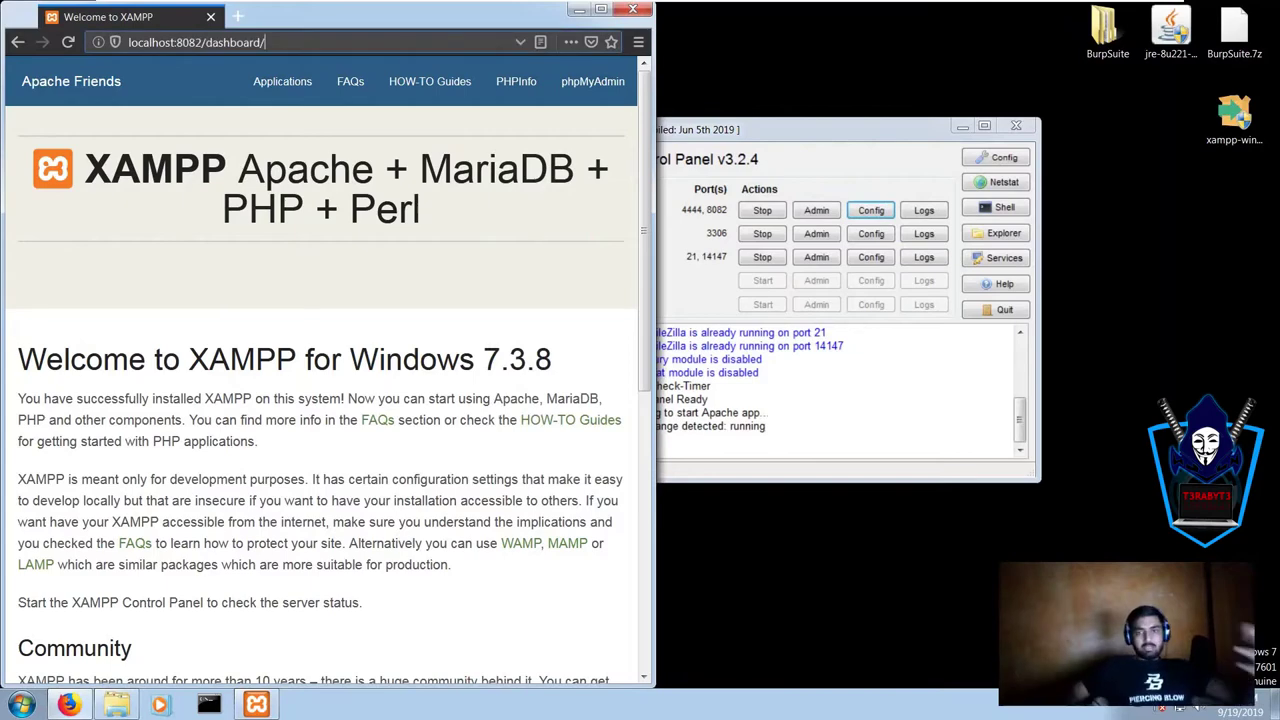
{"action": "left_click", "coordinate": [776, 130]}
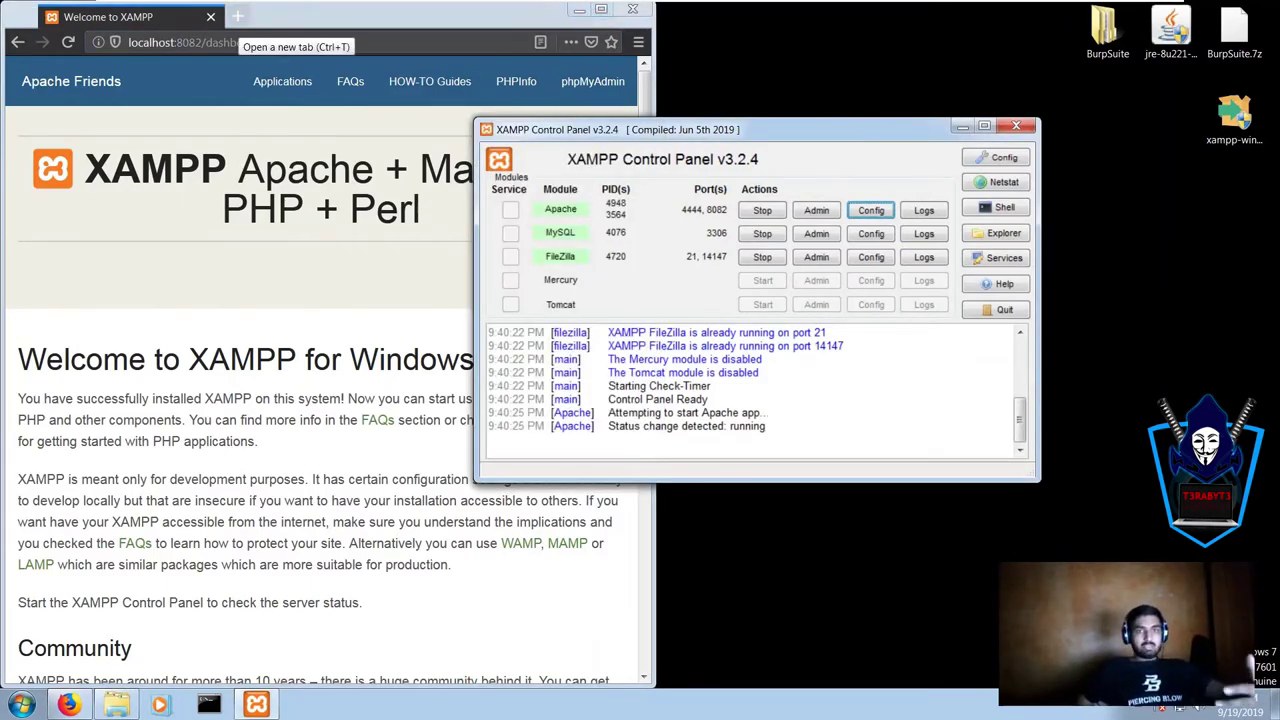
{"action": "left_click", "coordinate": [237, 16]}
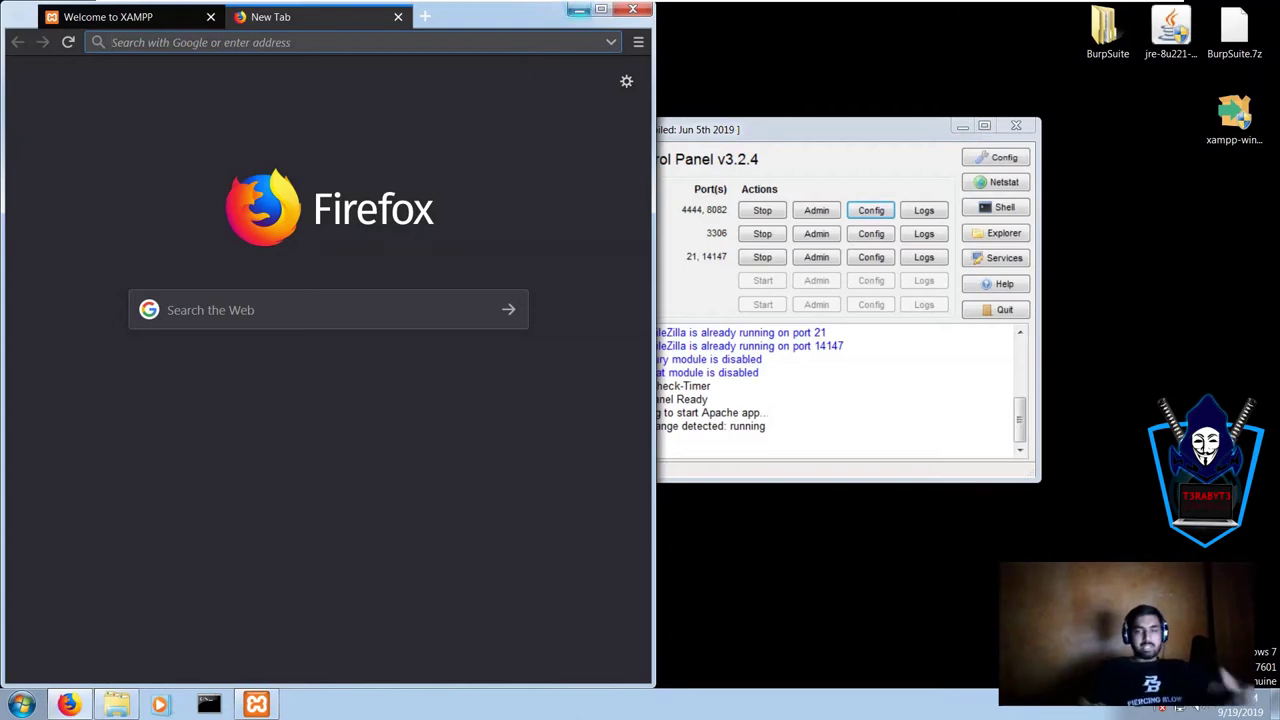
{"action": "left_click", "coordinate": [725, 121]}
{"action": "left_click_drag", "start_coordinate": [725, 121], "coordinate": [557, 89]}
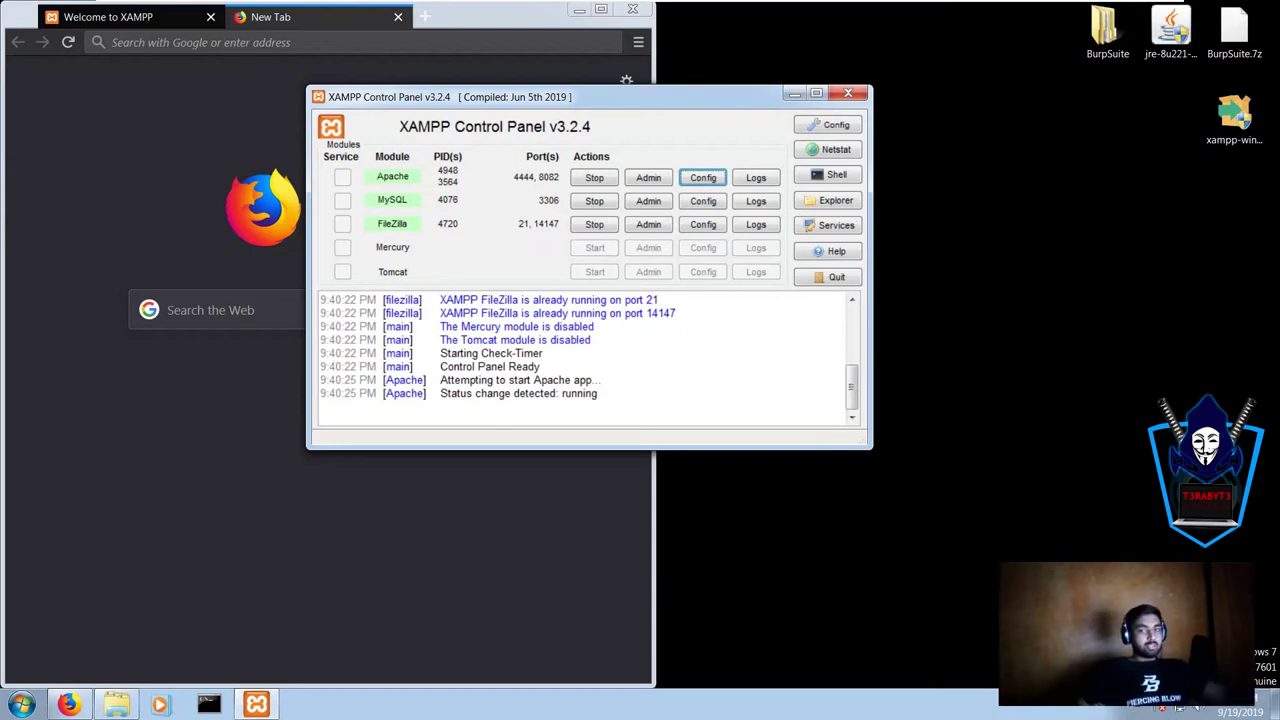
Step: Open Apache's access.log in a maximized window and examine the requests logged for the localhost dashboard
{"action": "left_click", "coordinate": [756, 177]}
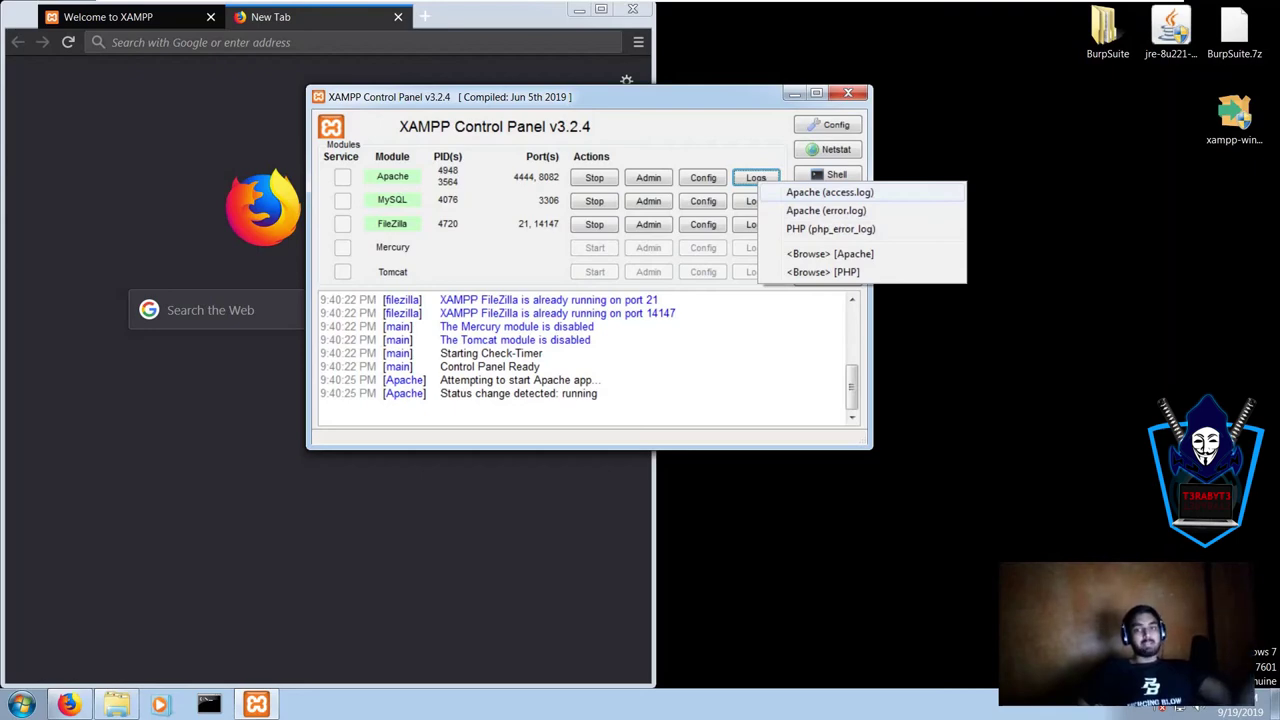
{"action": "left_click", "coordinate": [829, 192]}
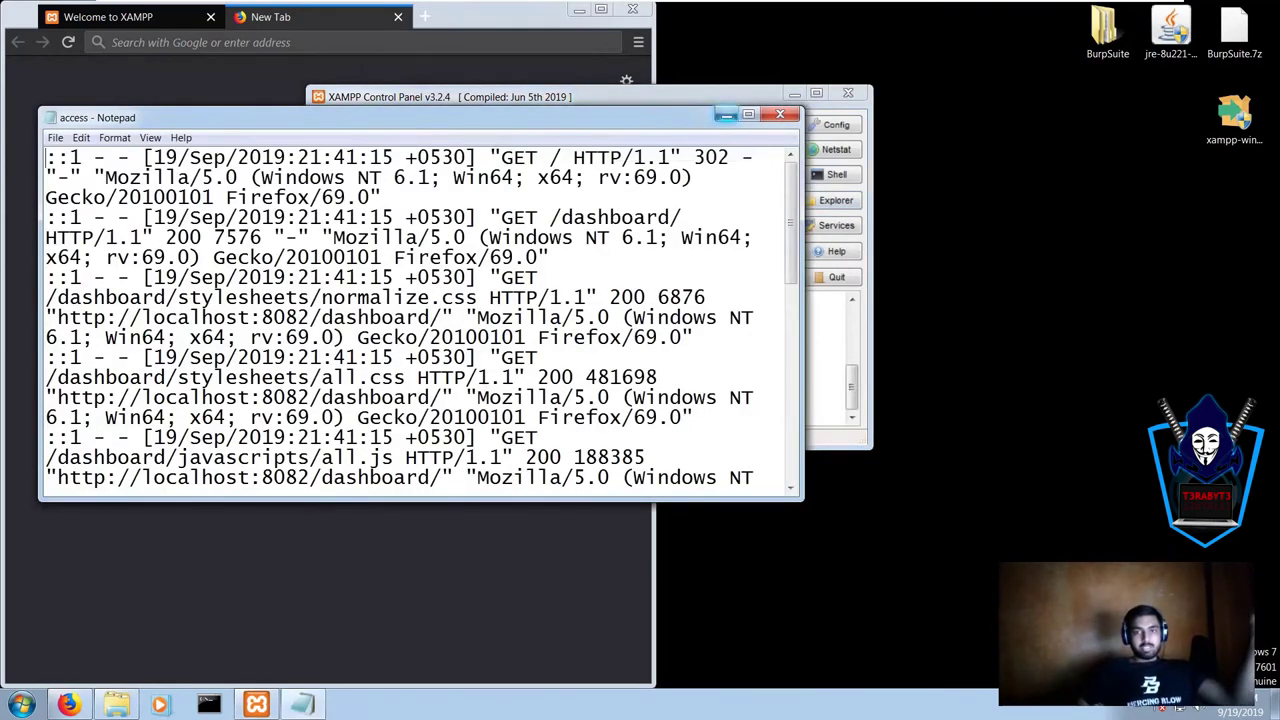
{"action": "left_click", "coordinate": [748, 114]}
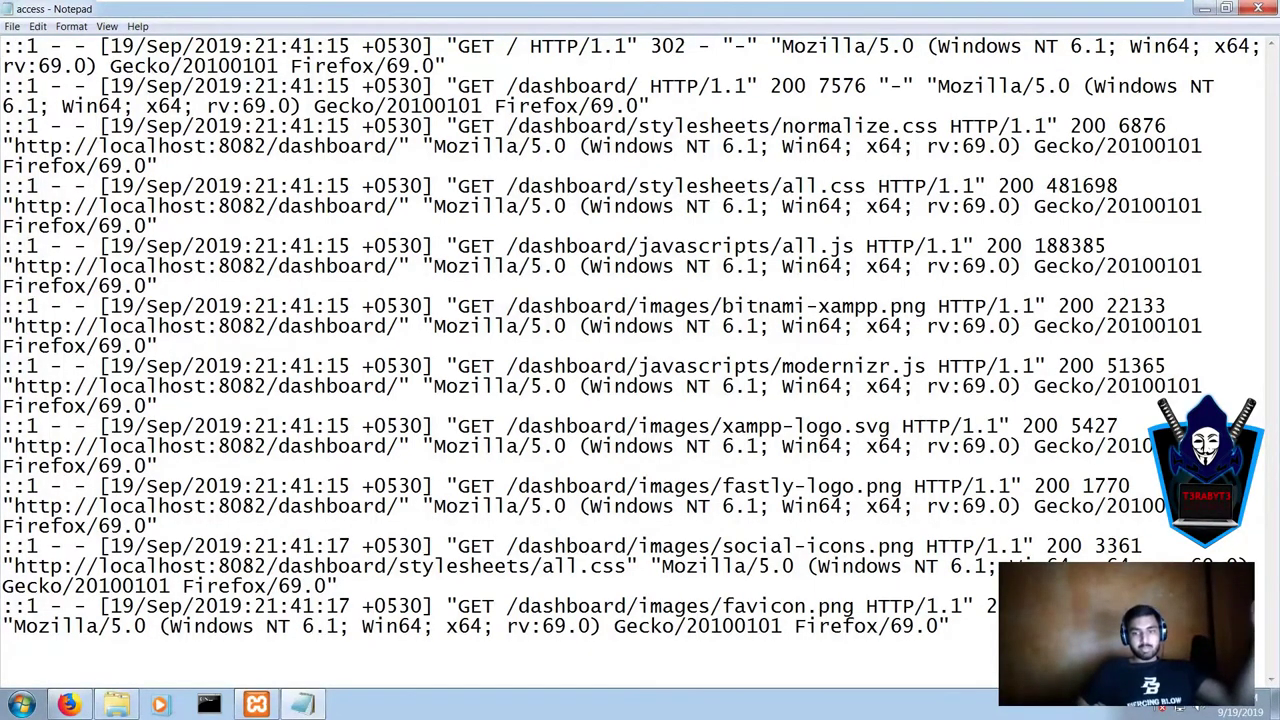
{"action": "left_click_drag", "start_coordinate": [458, 546], "coordinate": [626, 546]}
{"action": "left_click", "coordinate": [242, 207]}
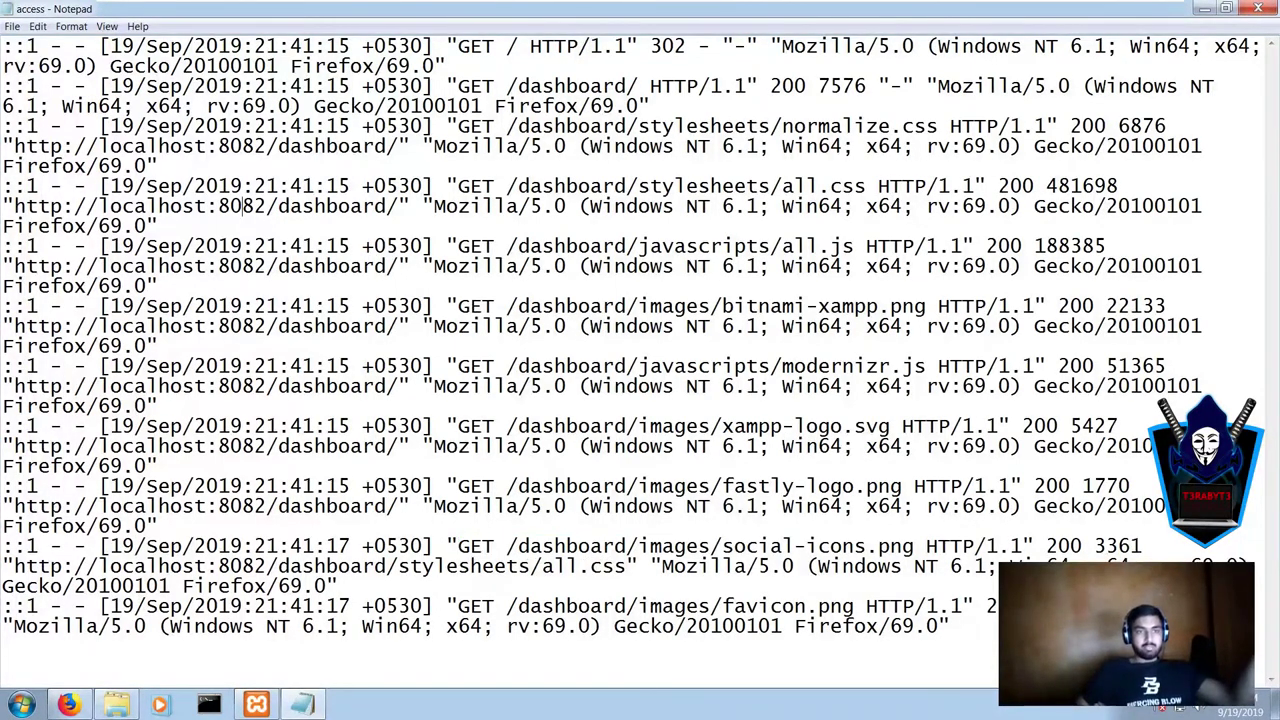
Step: Insert a blank line after each of the first two entries in the access log to set them apart
{"action": "left_click", "coordinate": [447, 67]}
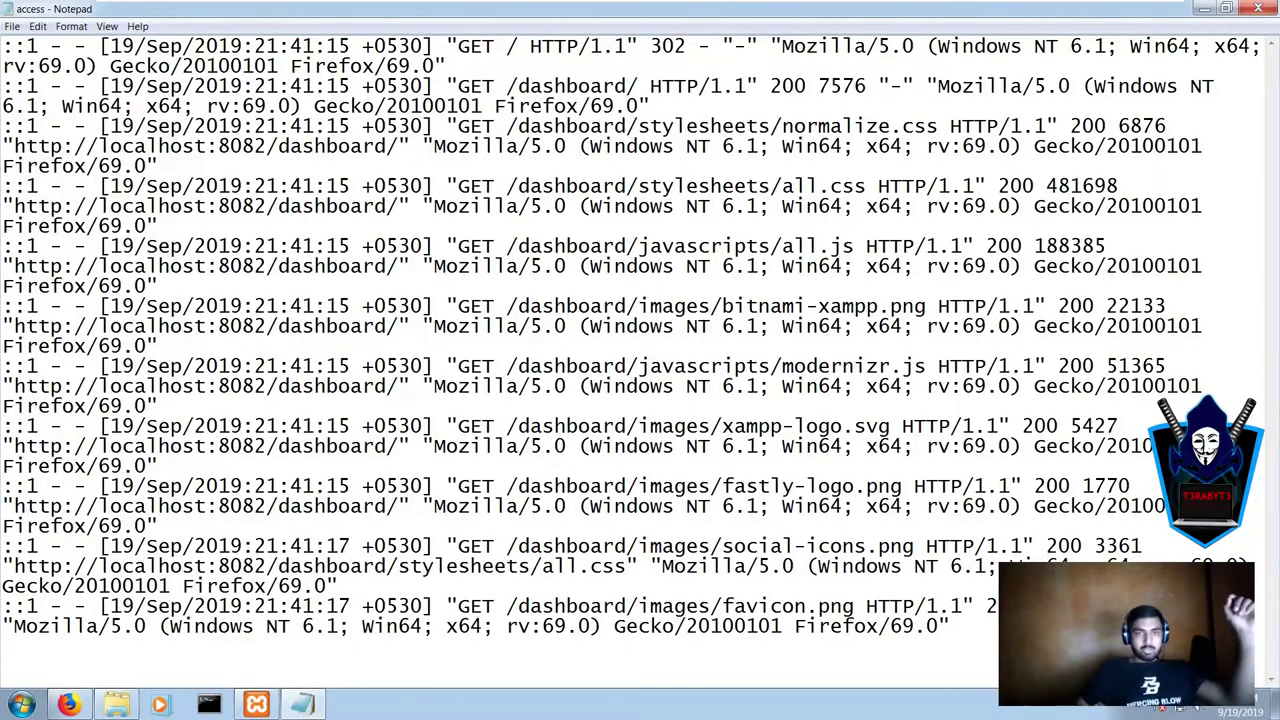
{"action": "left_click", "coordinate": [452, 66]}
{"action": "key", "text": "Return"}
{"action": "left_click", "coordinate": [656, 126]}
{"action": "key", "text": "Return"}
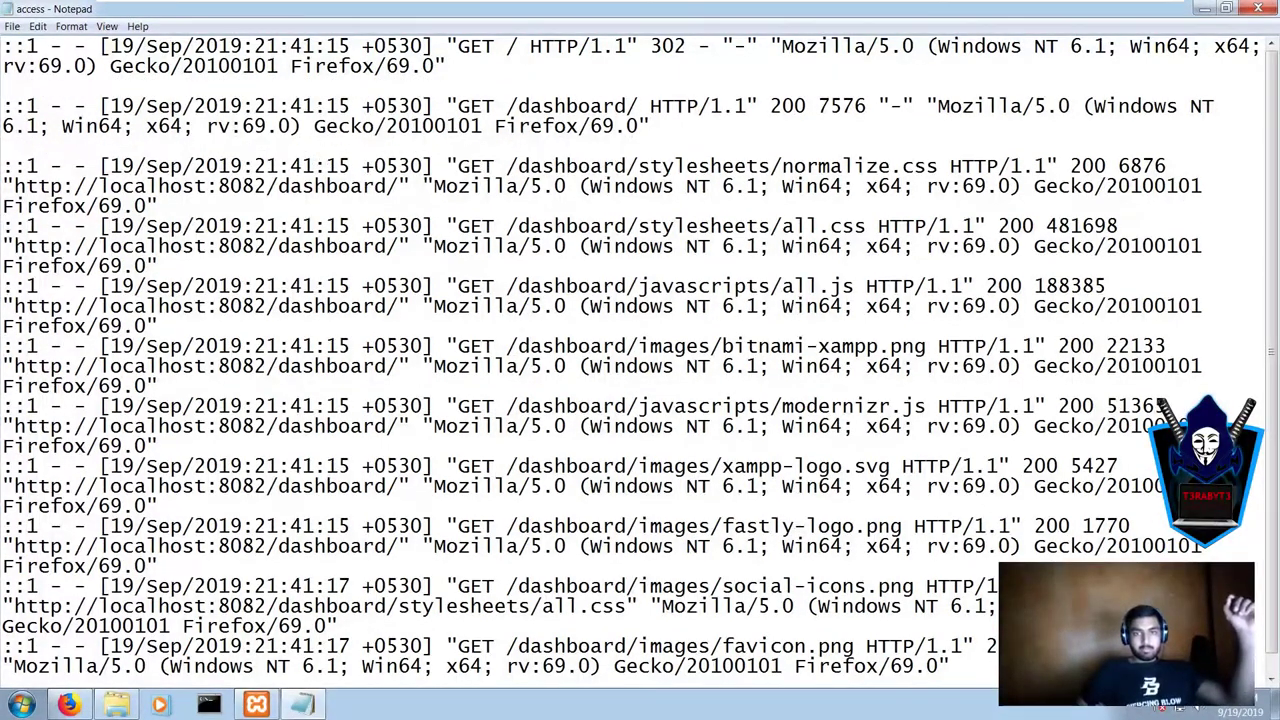
{"action": "left_click_drag", "start_coordinate": [654, 126], "coordinate": [4, 88]}
{"action": "left_click", "coordinate": [170, 126]}
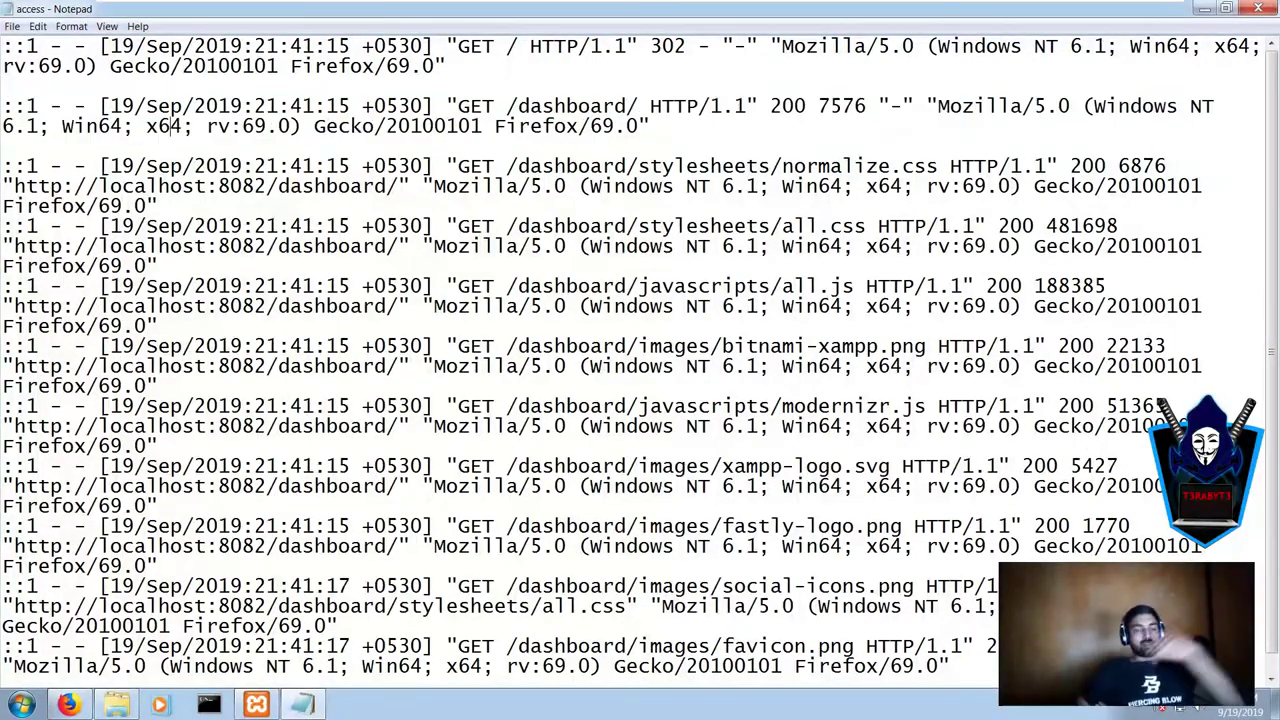
Step: Examine the timestamp, requested path and browser identification of the /dashboard/ entry in the access log
{"action": "left_click_drag", "start_coordinate": [157, 106], "coordinate": [303, 106]}
{"action": "left_click", "coordinate": [279, 106]}
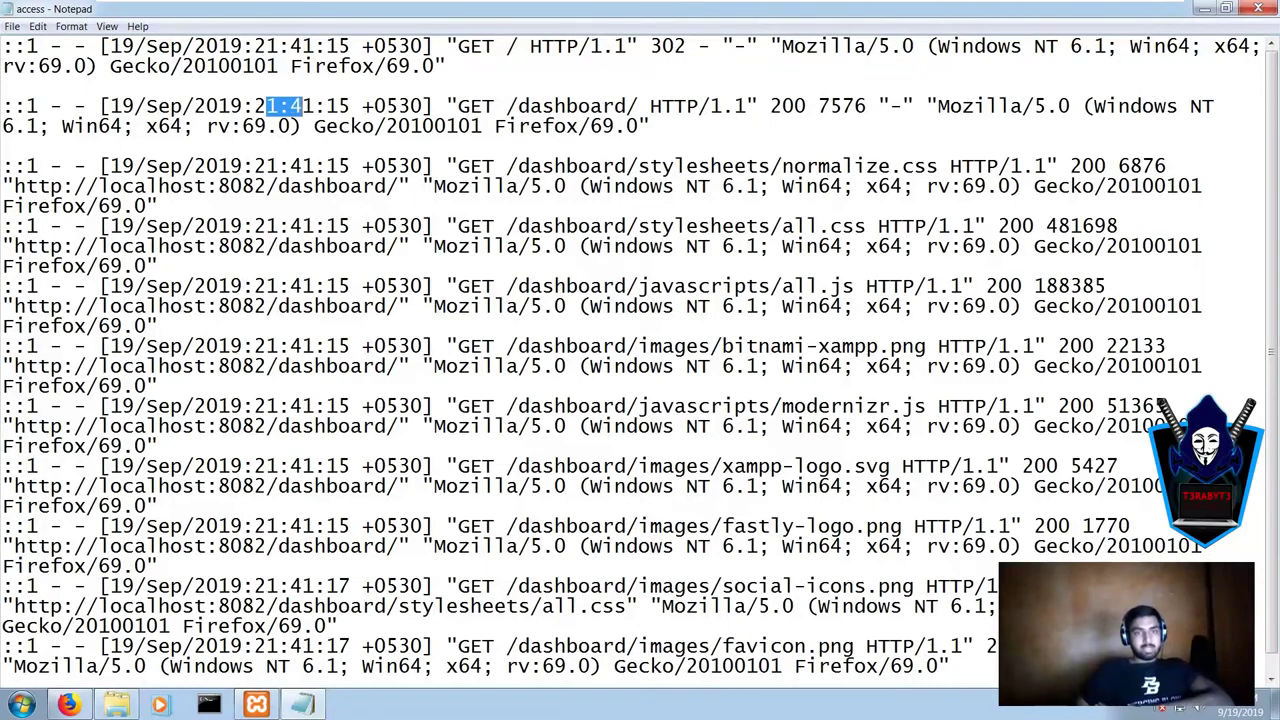
{"action": "left_click", "coordinate": [302, 106]}
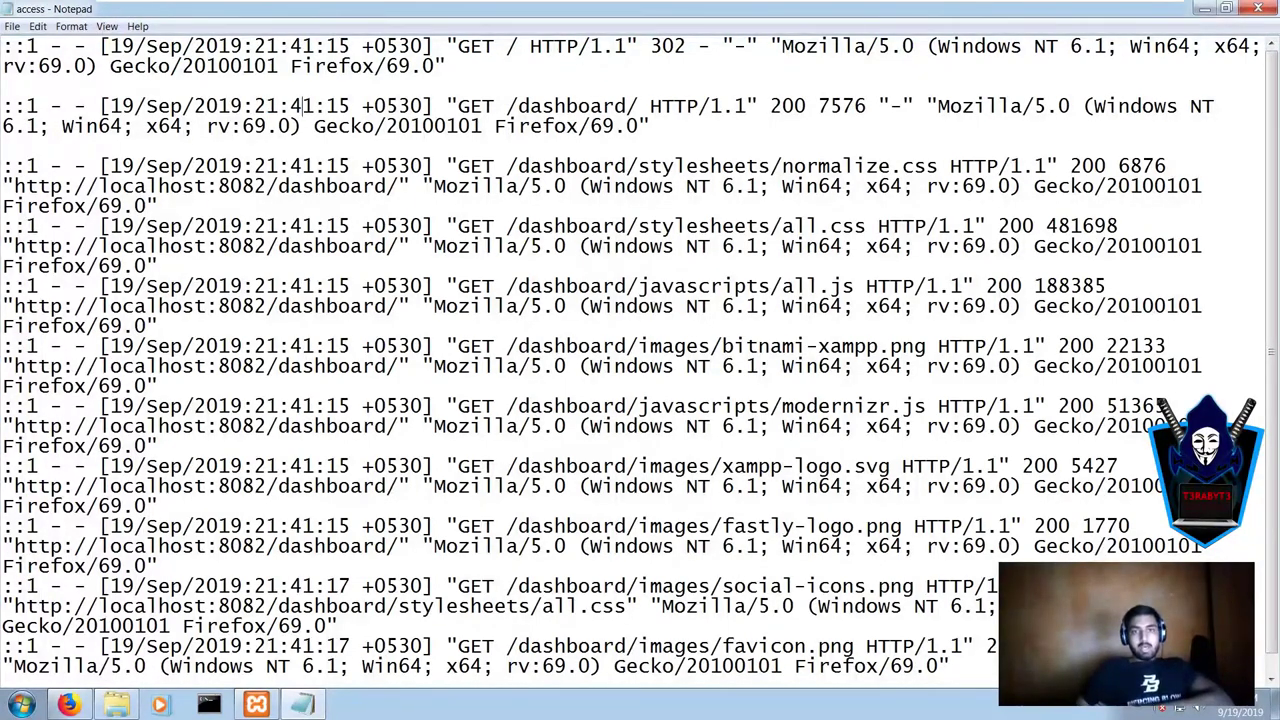
{"action": "left_click_drag", "start_coordinate": [446, 106], "coordinate": [650, 106]}
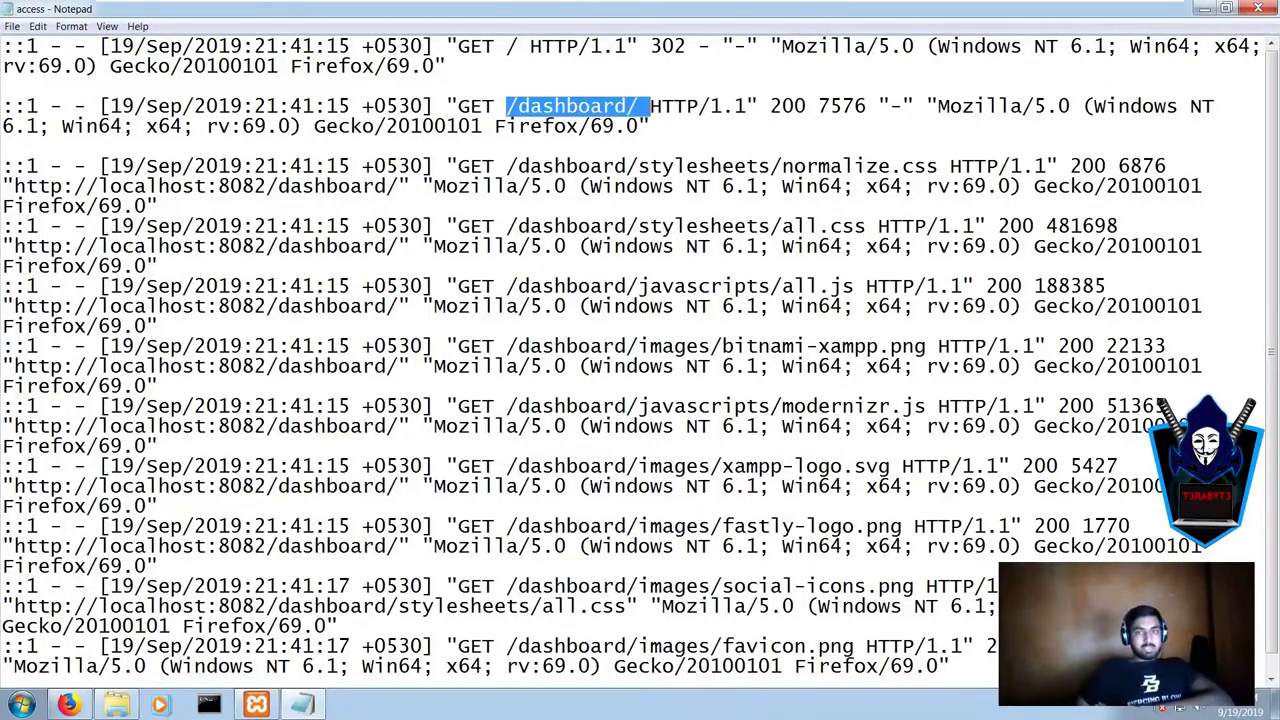
{"action": "left_click", "coordinate": [652, 126]}
{"action": "left_click_drag", "start_coordinate": [950, 106], "coordinate": [650, 126]}
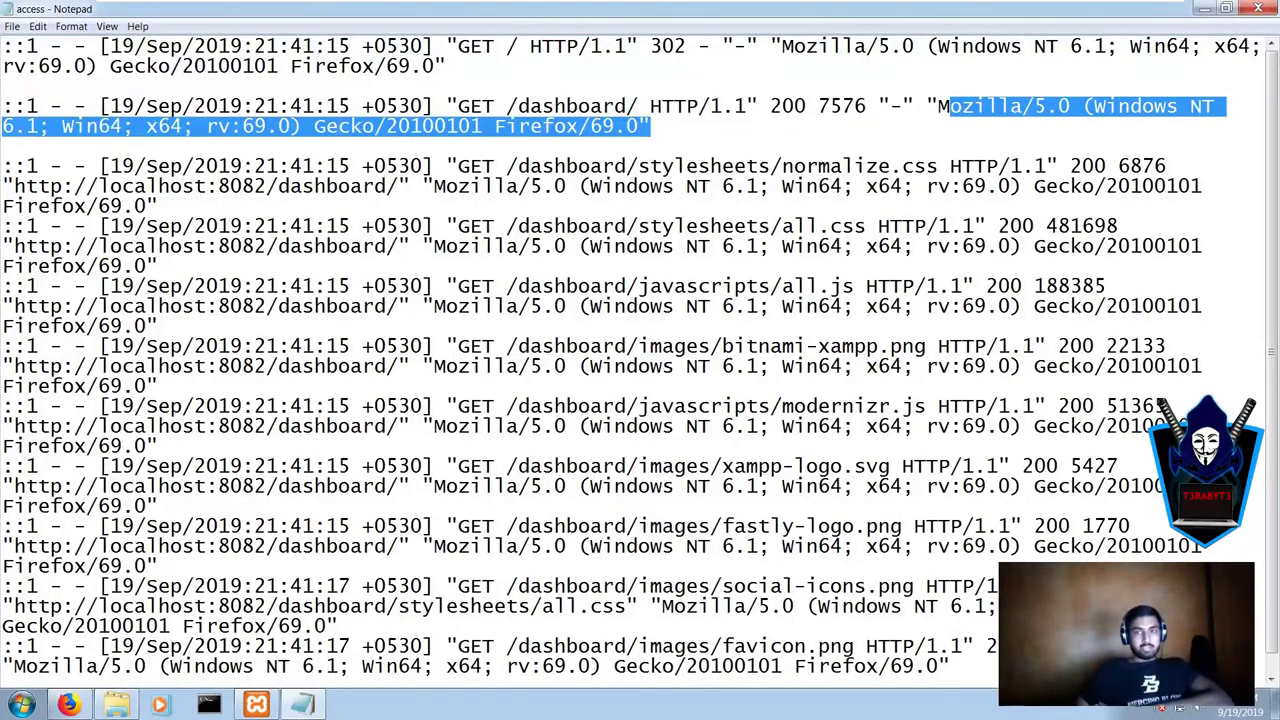
{"action": "left_click", "coordinate": [3, 146]}
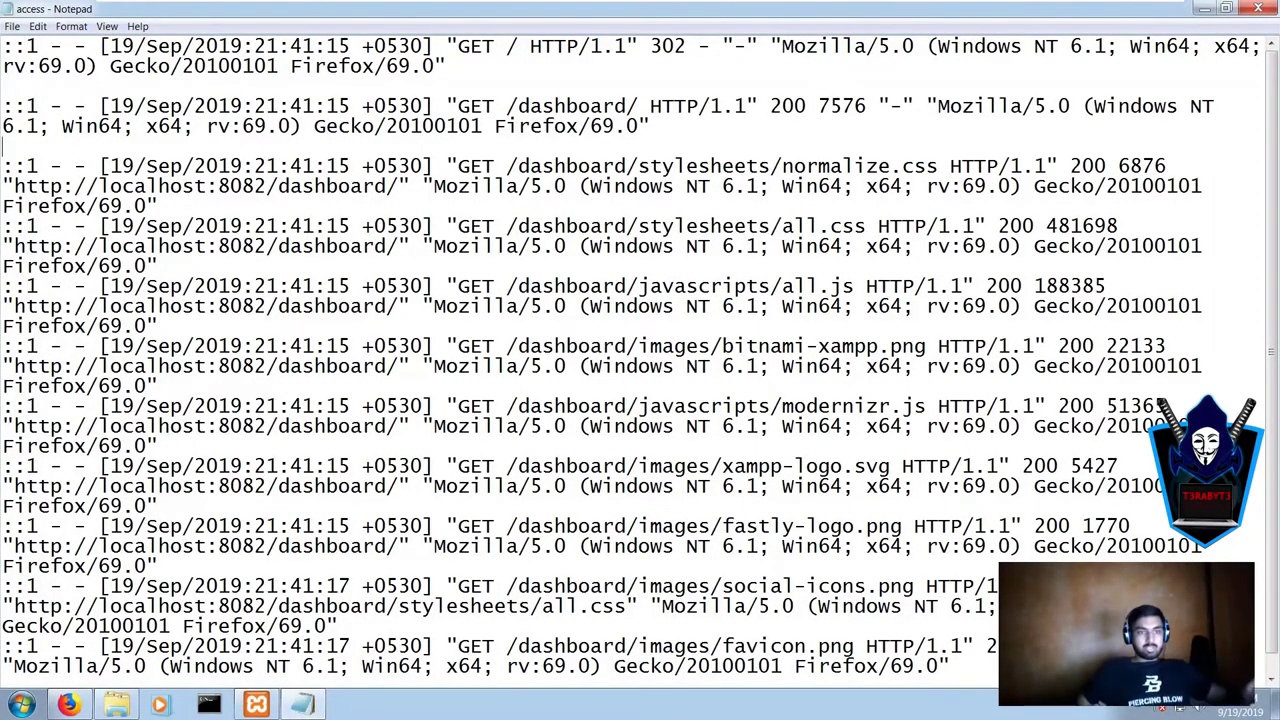
Step: Examine the client address and the all.css stylesheet request in the access log, and close the file without saving the changes
{"action": "left_click_drag", "start_coordinate": [39, 167], "coordinate": [3, 167]}
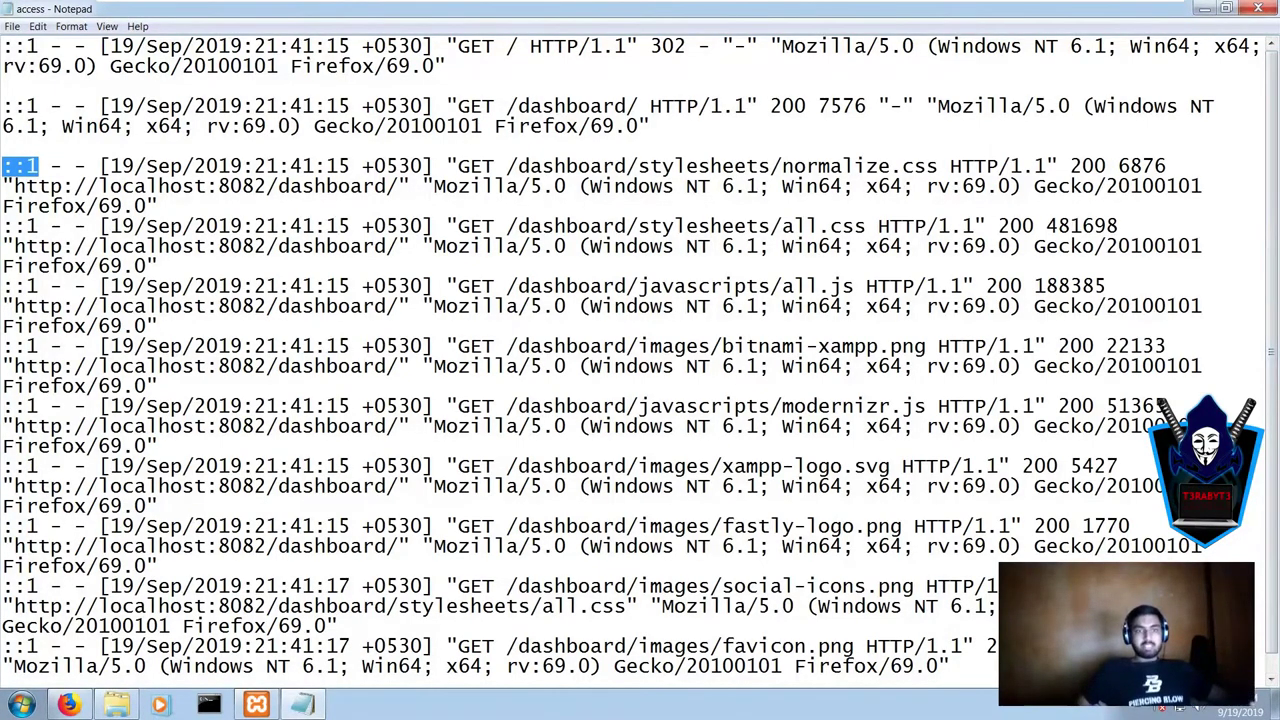
{"action": "left_click_drag", "start_coordinate": [652, 126], "coordinate": [3, 106]}
{"action": "scroll", "coordinate": [640, 360], "scroll_direction": "down", "scroll_amount": 1}
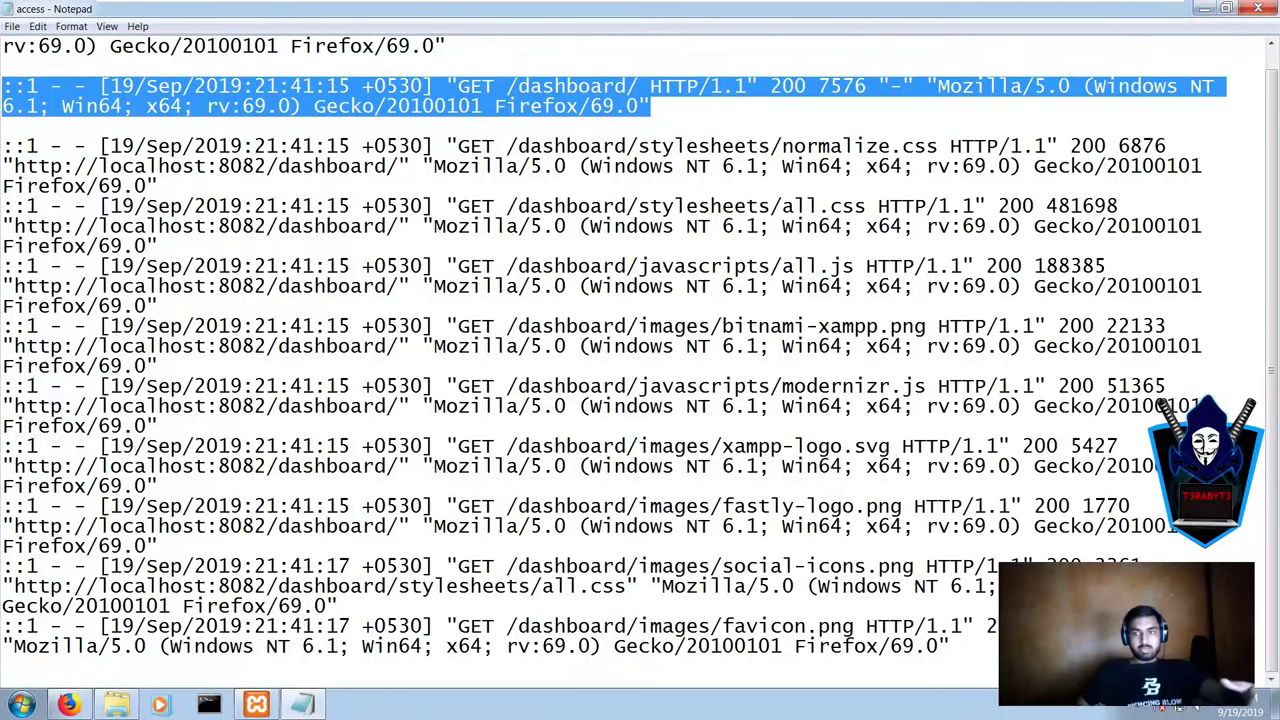
{"action": "left_click_drag", "start_coordinate": [159, 246], "coordinate": [4, 206]}
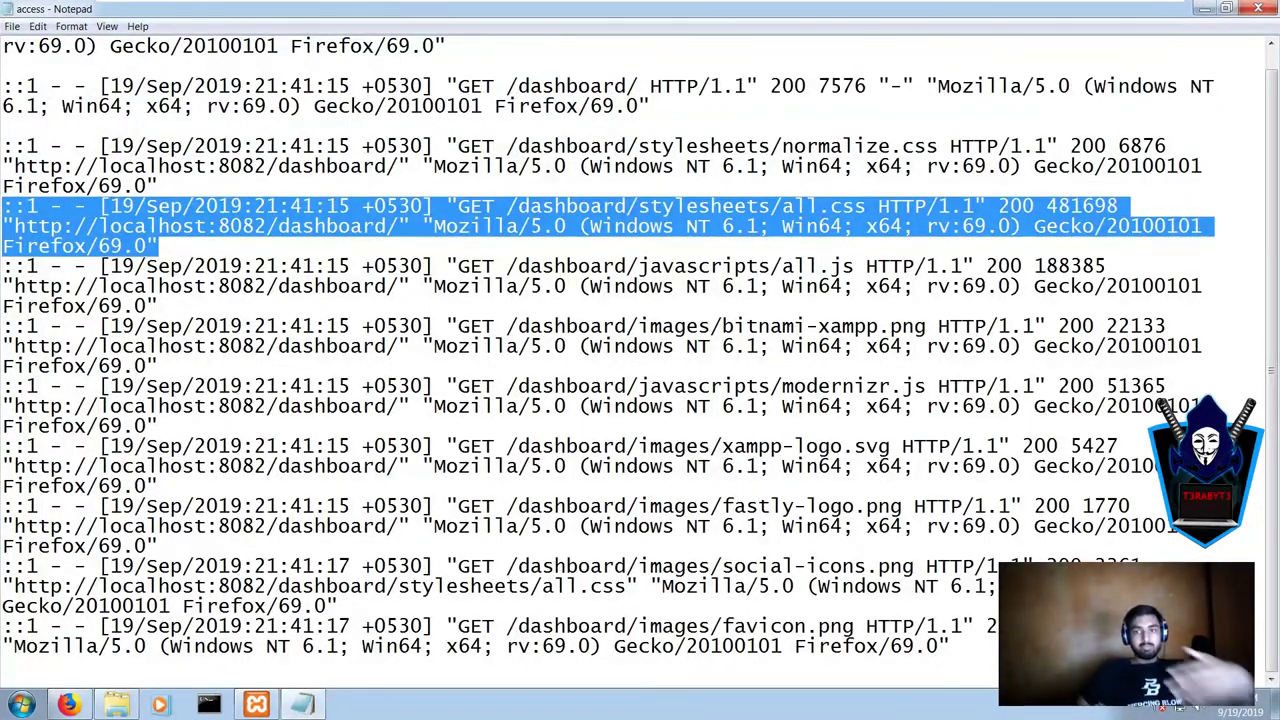
{"action": "left_click", "coordinate": [1258, 8]}
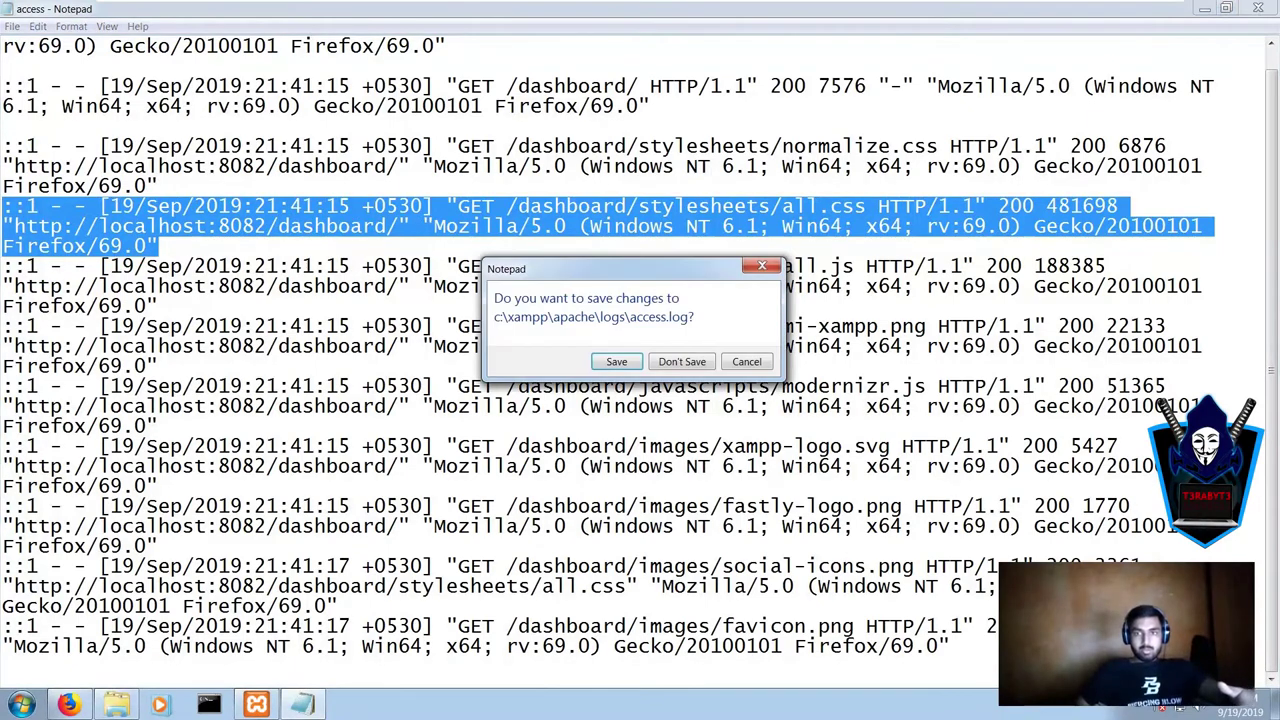
{"action": "left_click", "coordinate": [682, 361]}
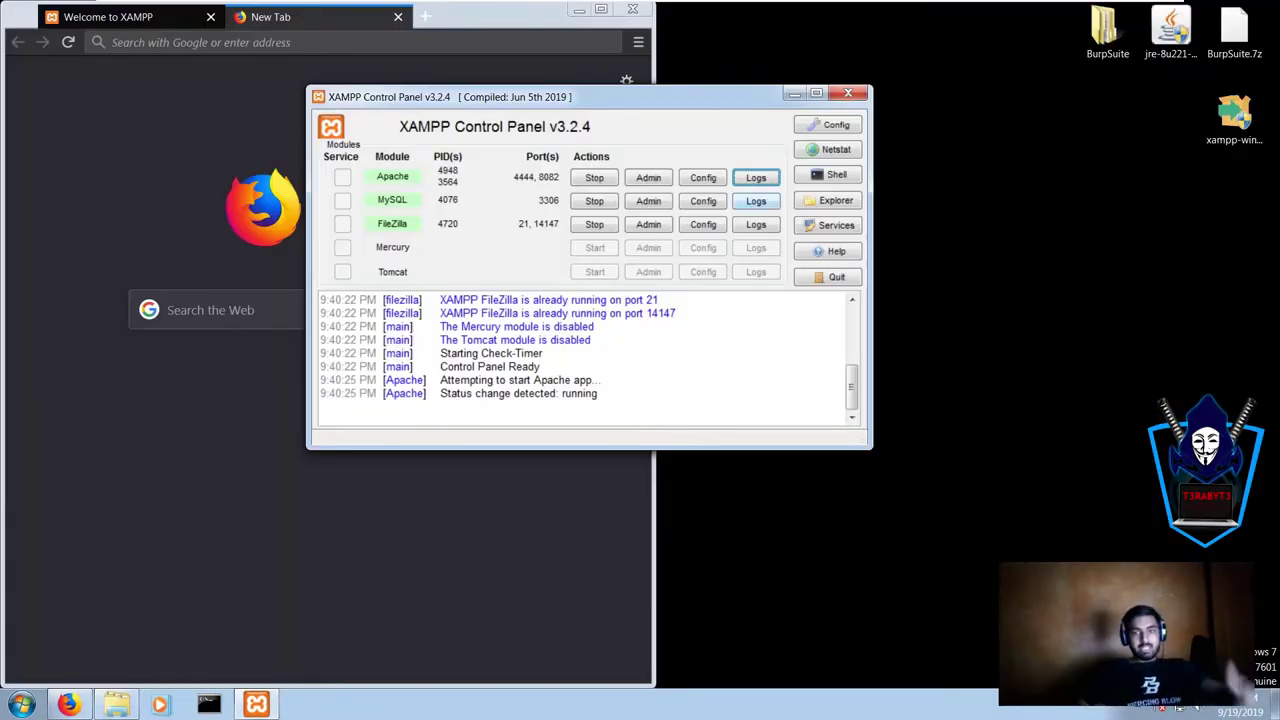
Step: Open Apache's error.log in a maximized window, review its latest entries, and close the file
{"action": "left_click", "coordinate": [755, 177]}
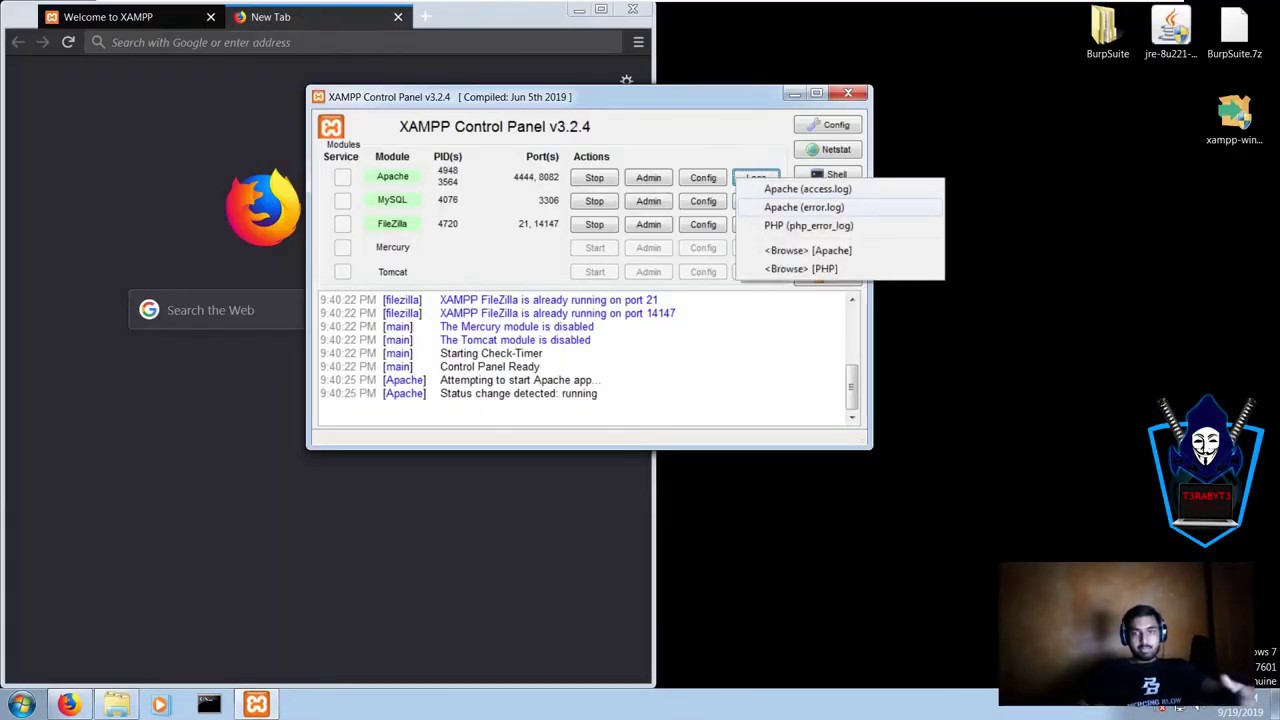
{"action": "left_click", "coordinate": [804, 207]}
{"action": "scroll", "coordinate": [420, 318], "scroll_direction": "down", "scroll_amount": 15}
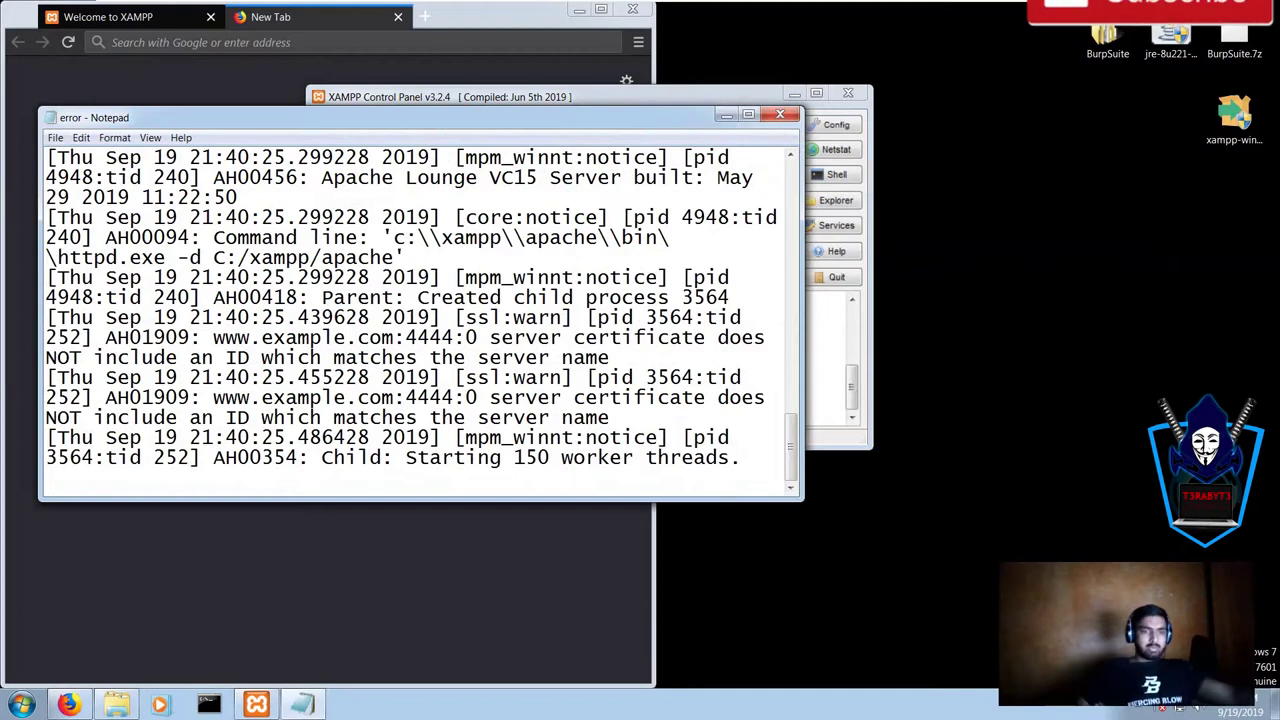
{"action": "left_click", "coordinate": [748, 114]}
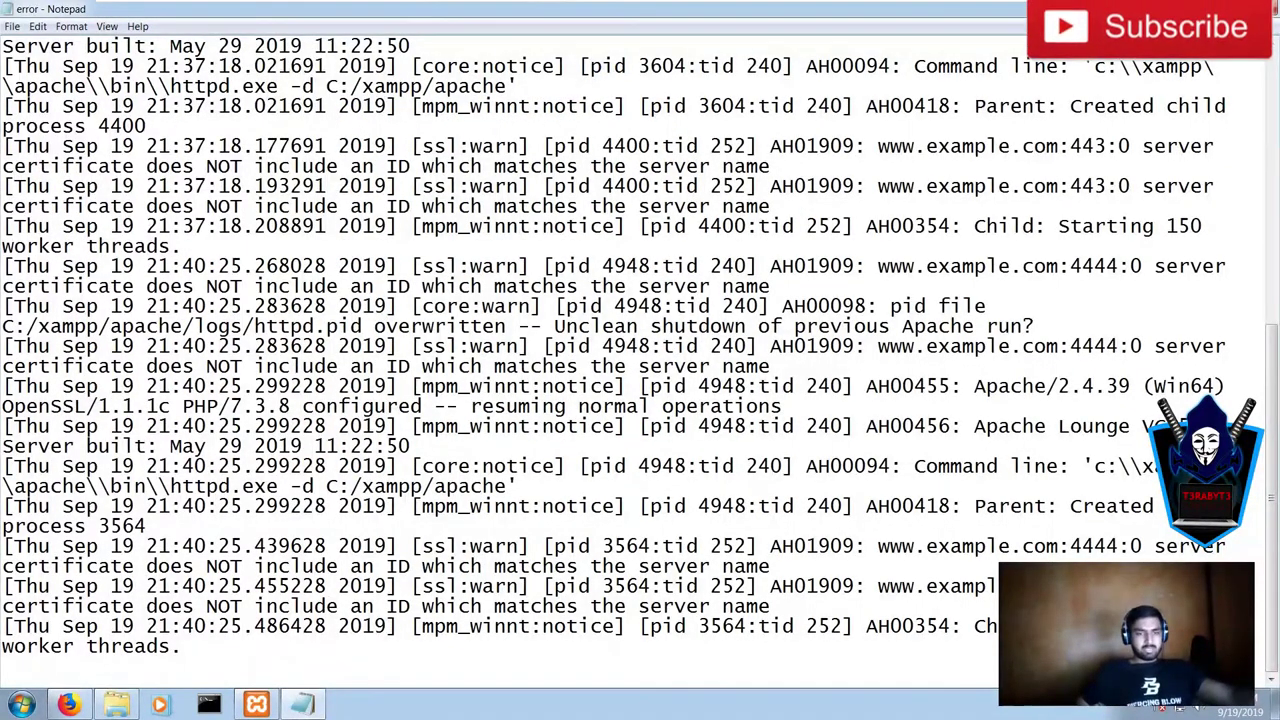
{"action": "left_click", "coordinate": [1260, 8]}
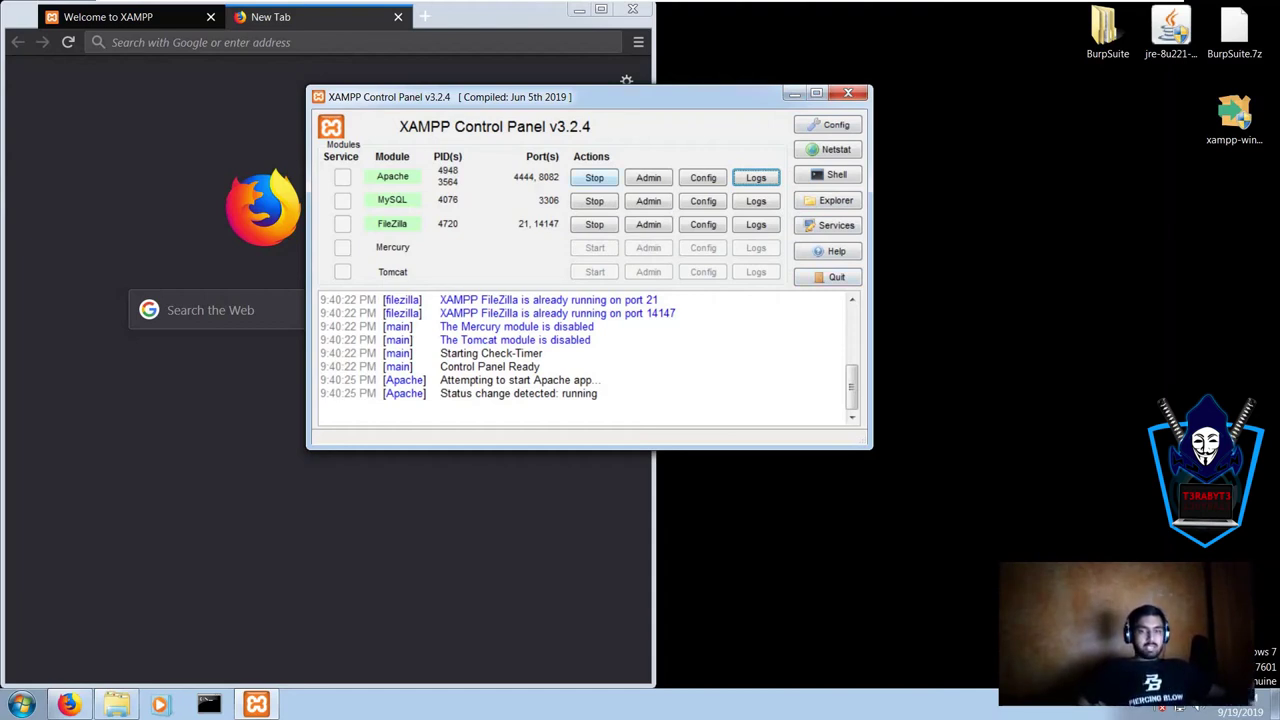
Step: Quit the XAMPP Control Panel and minimize Firefox to clear the desktop
{"action": "left_click", "coordinate": [828, 277]}
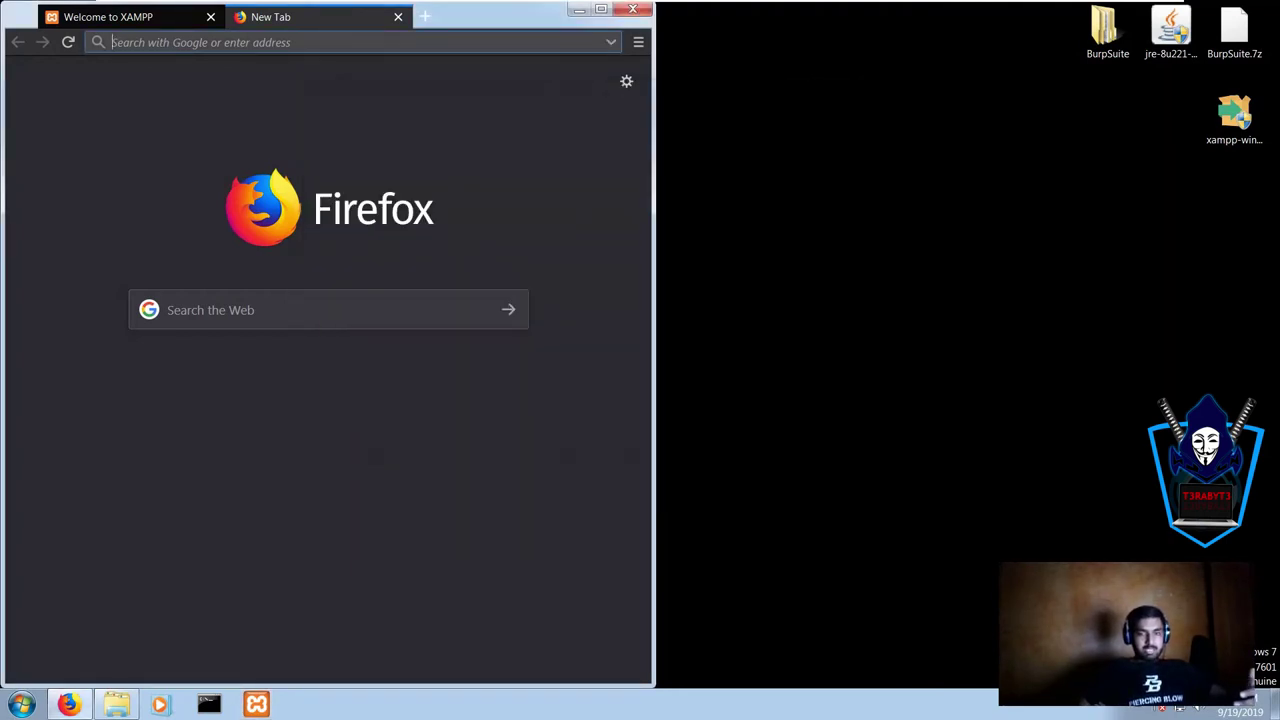
{"action": "left_click", "coordinate": [579, 9]}
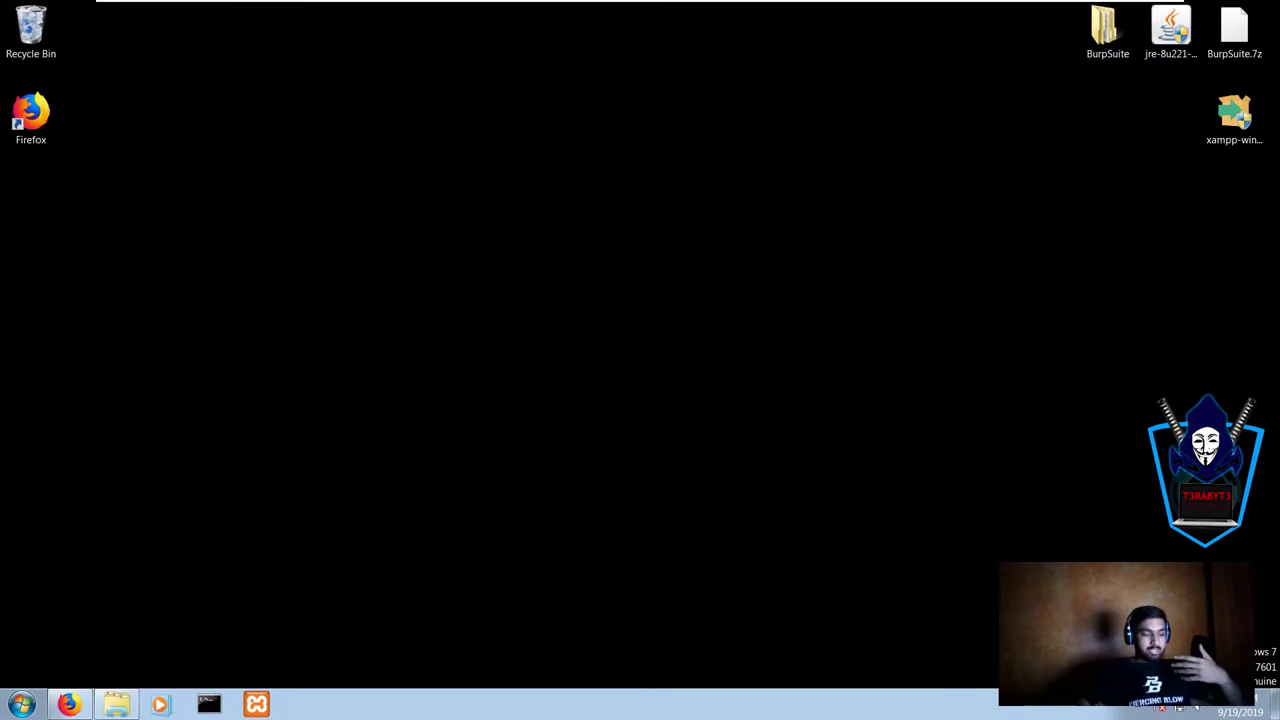
{"action": "left_click", "coordinate": [1120, 620]}
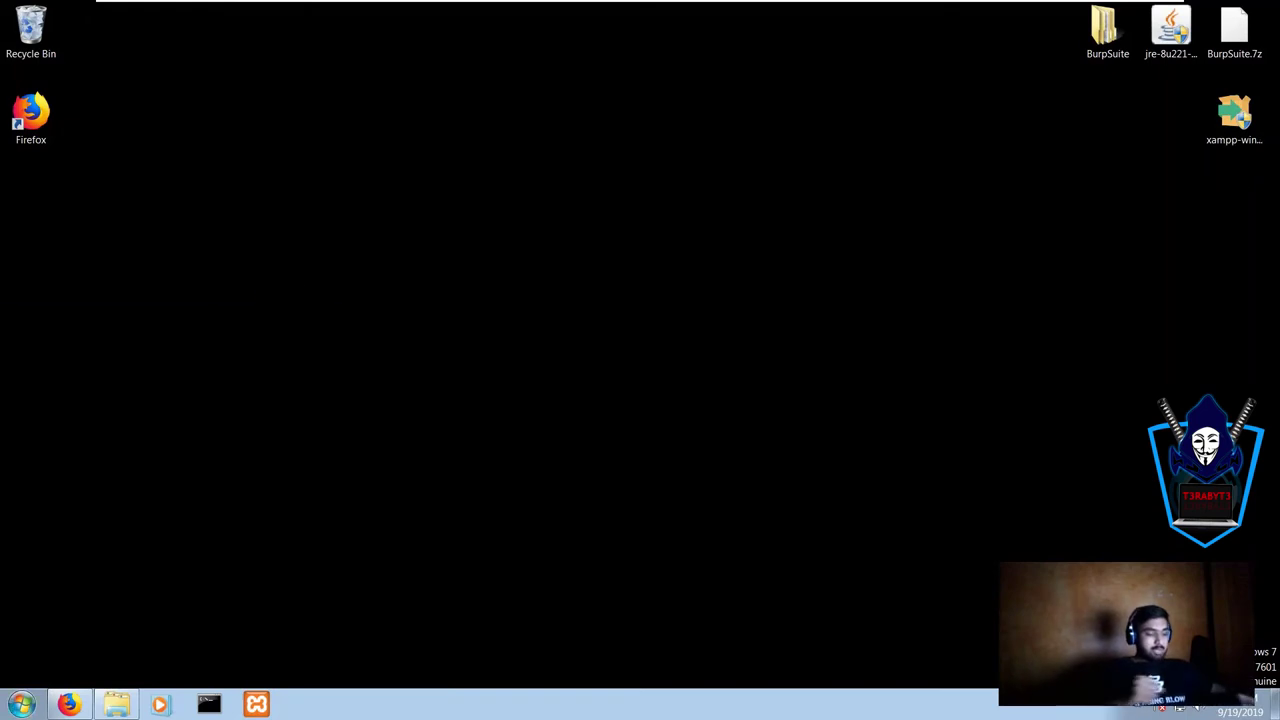
{"action": "key", "text": "super"}
{"action": "type", "text": "nd"}
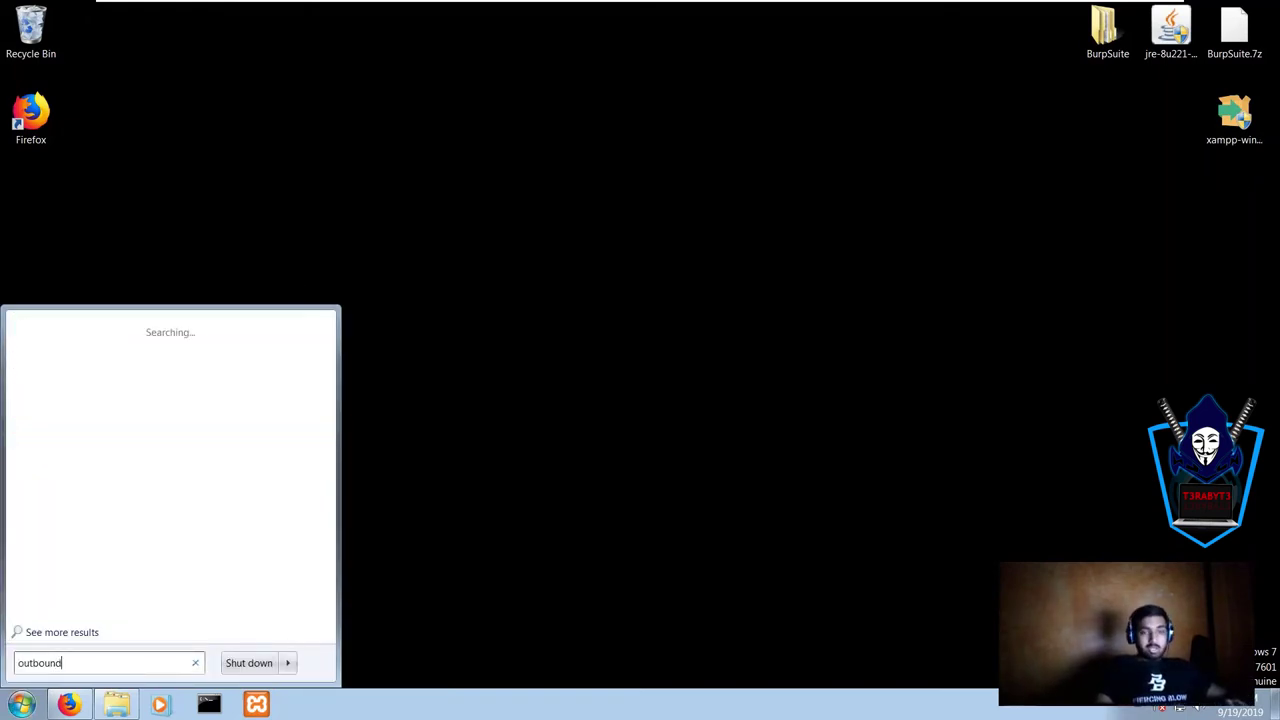
{"action": "key", "text": "ctrl+a"}
{"action": "key", "text": "BackSpace"}
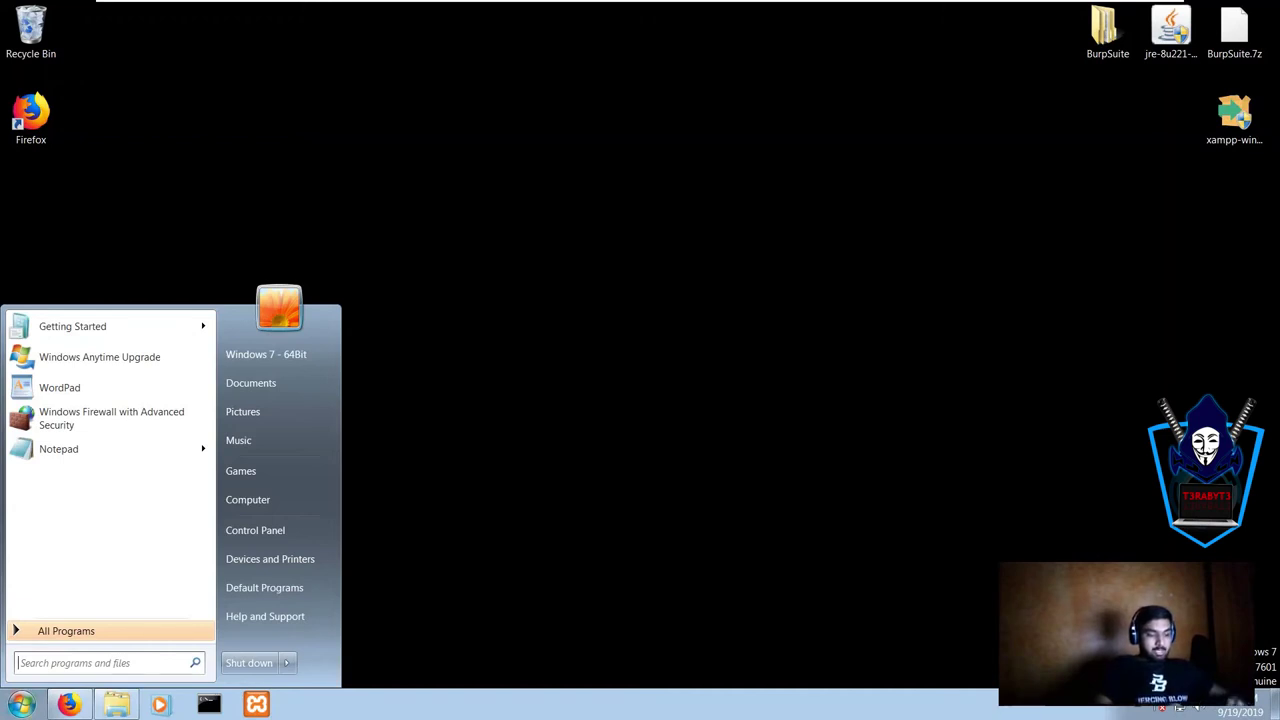
Step: Launch gpedit through the Windows Run dialog
{"action": "key", "text": "super+r"}
{"action": "type", "text": "gpedit"}
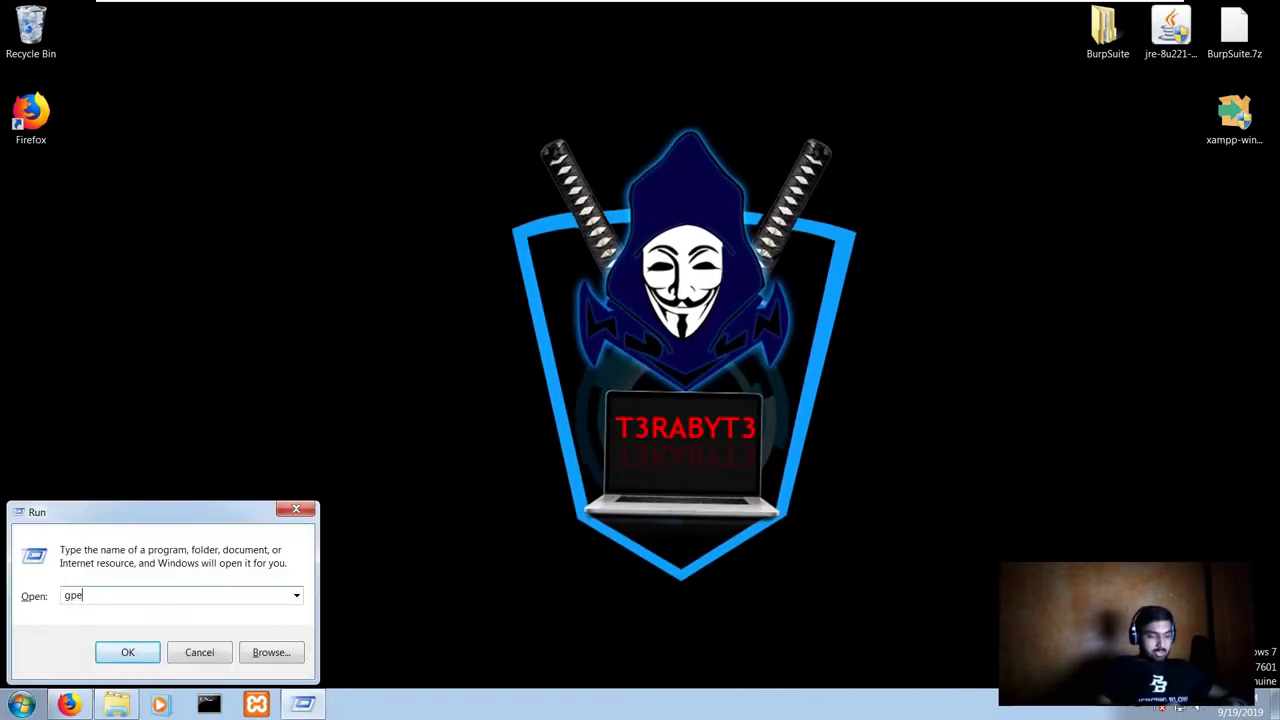